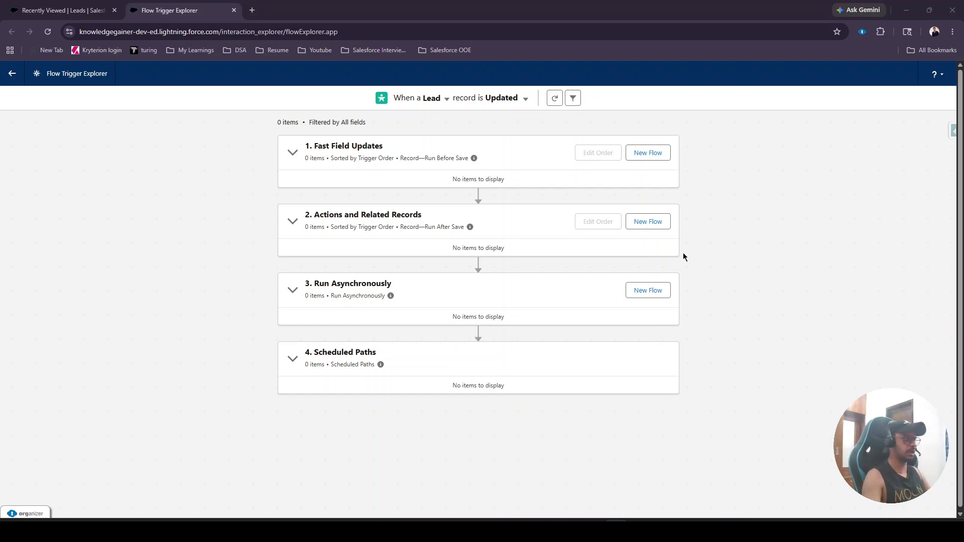
# Open the Sharma Electrical lead, open its Call and Send Letter tasks in separate browser tabs, and view the Call task.
pyautogui.click(60, 10)
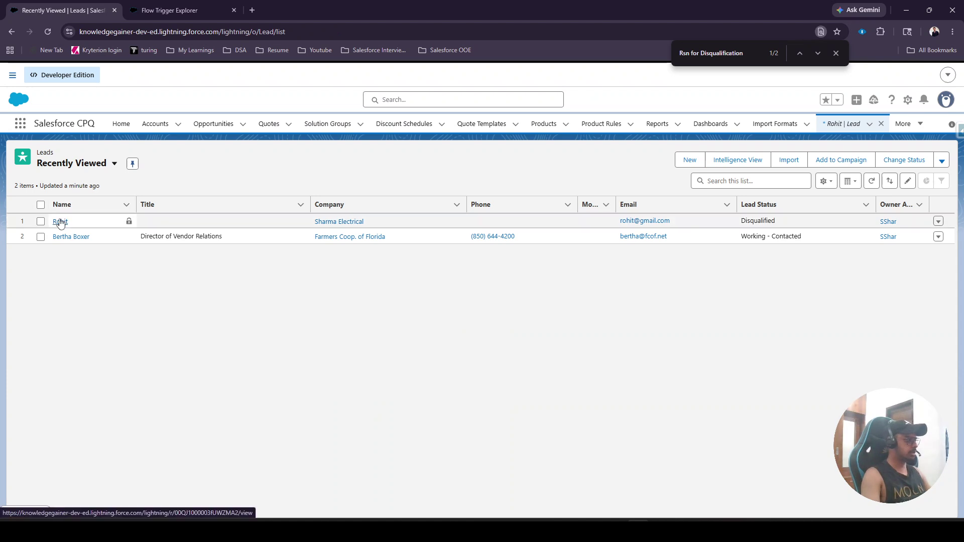
pyautogui.click(61, 222)
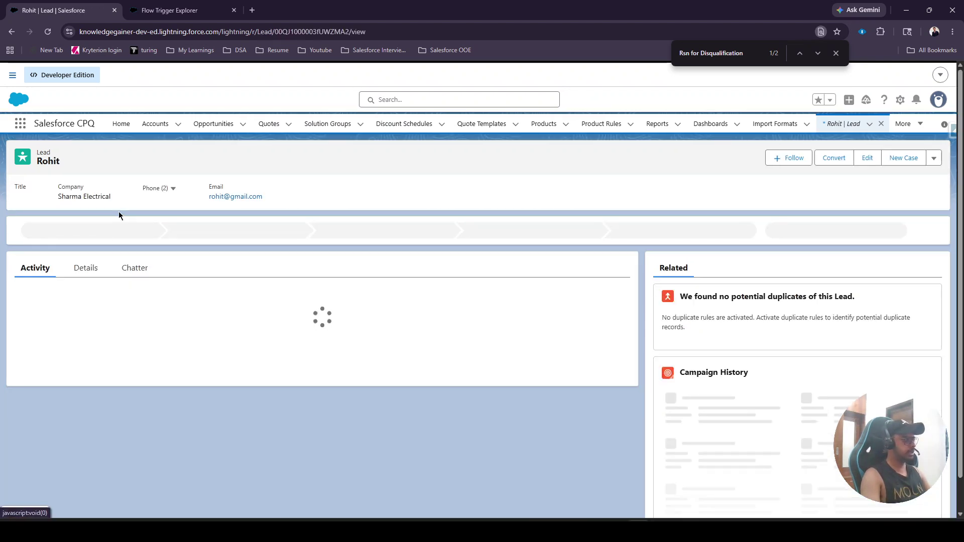
pyautogui.scroll(-1, 116, 352)
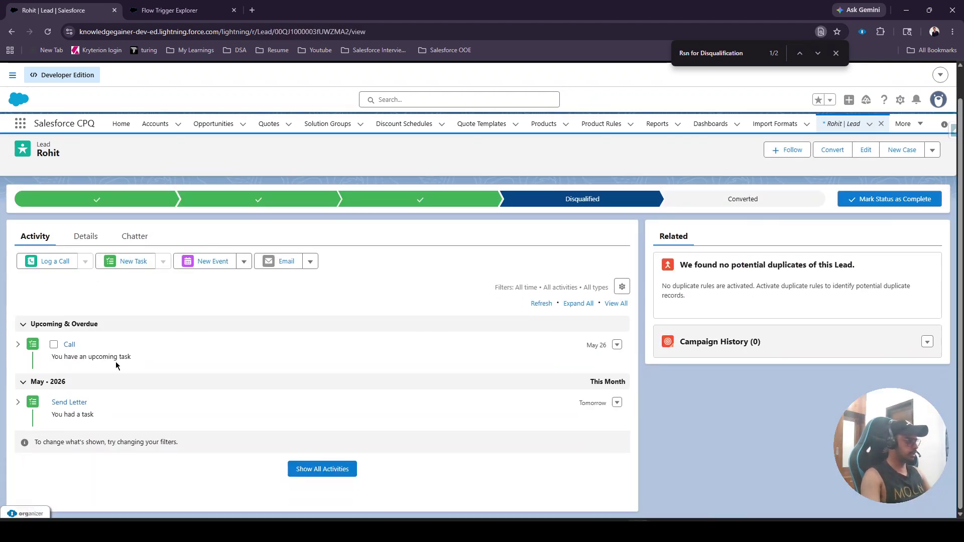
pyautogui.rightClick(69, 345)
pyautogui.click(99, 355)
pyautogui.rightClick(70, 401)
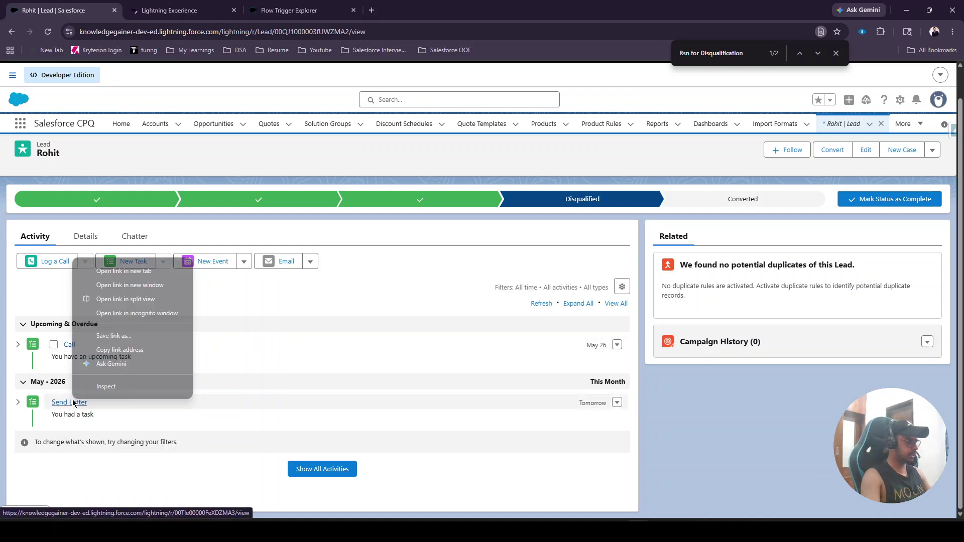
pyautogui.click(109, 271)
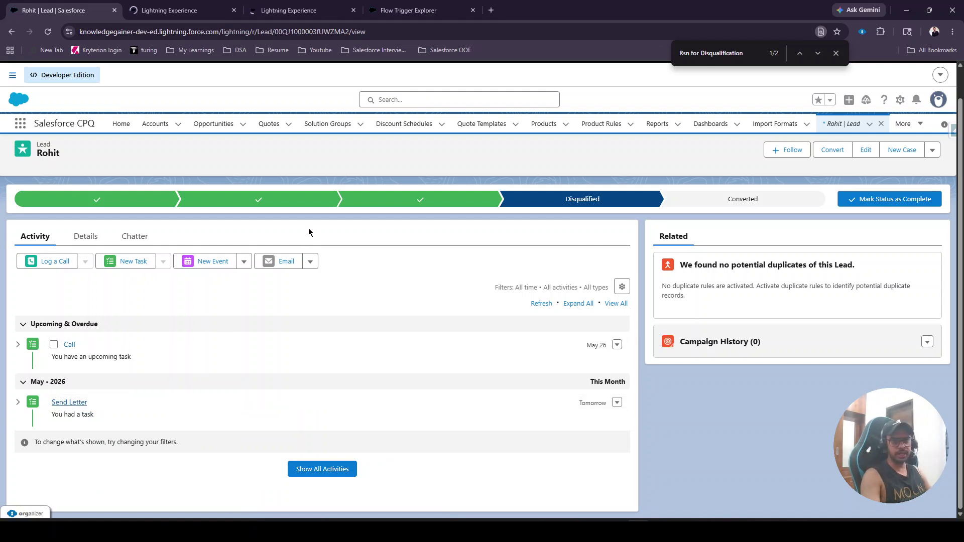
pyautogui.click(186, 4)
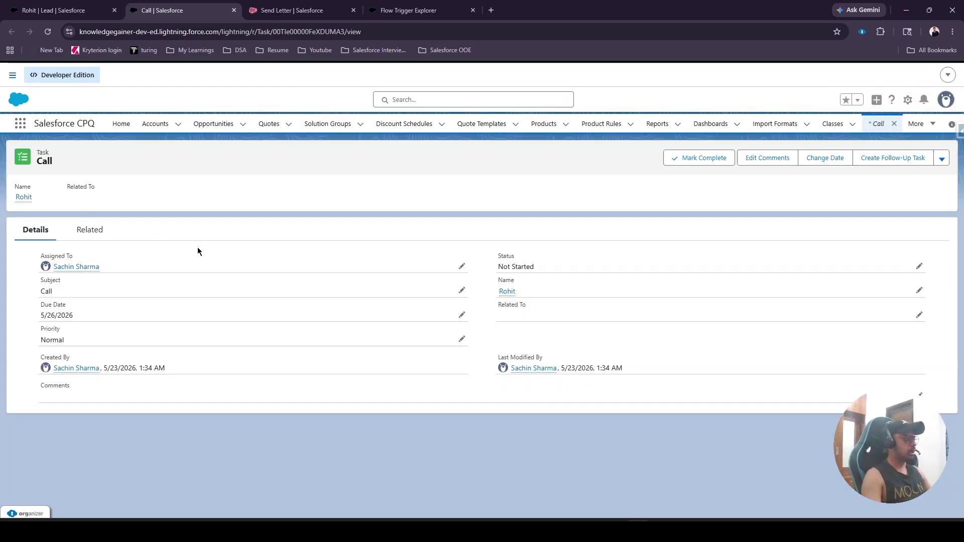
# Set the lead's Lead Status to Open - Not Contacted and Rsn for Disqualification to --None--, and save the record.
pyautogui.click(26, 5)
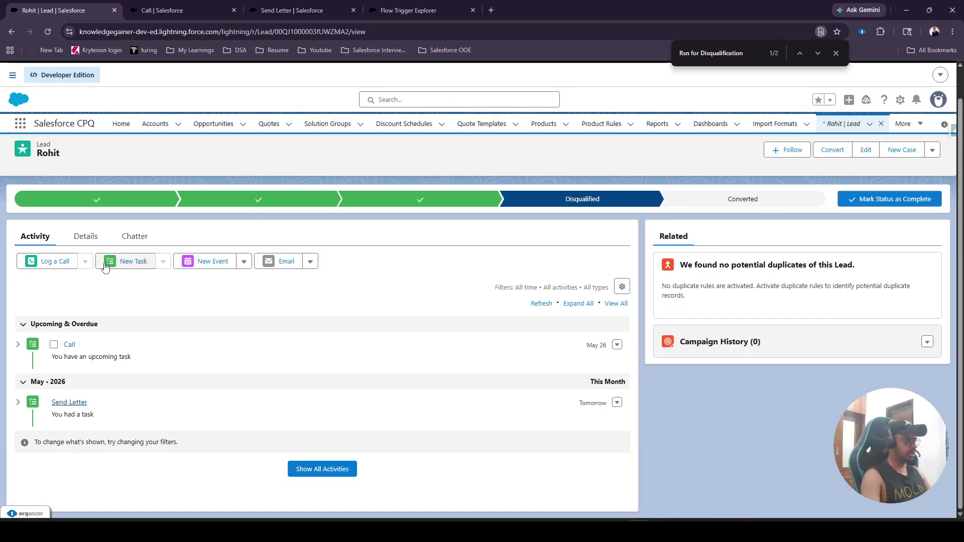
pyautogui.click(85, 238)
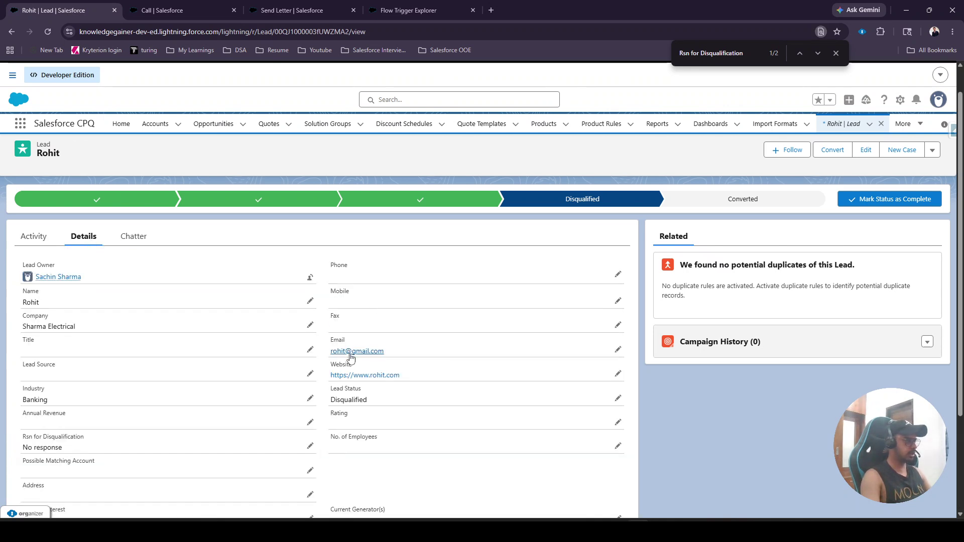
pyautogui.click(618, 399)
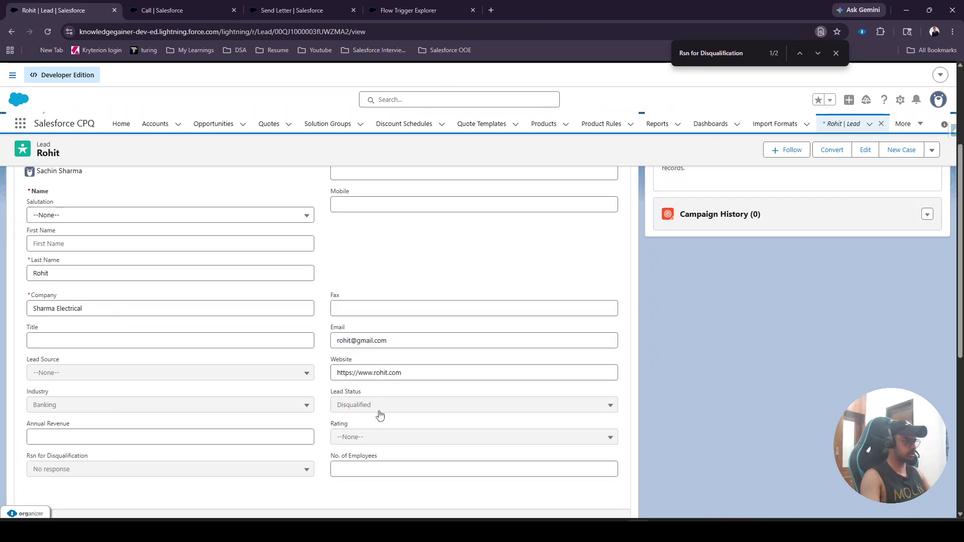
pyautogui.click(360, 407)
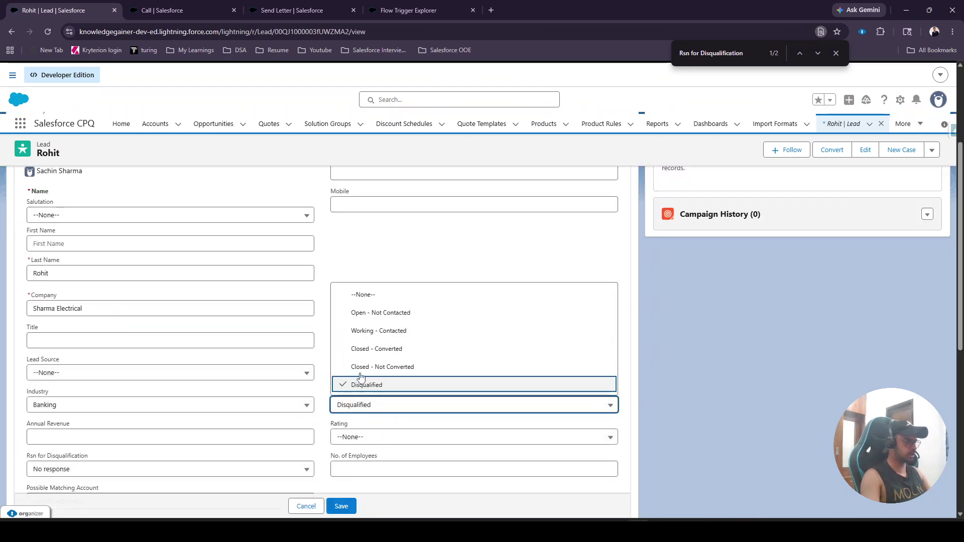
pyautogui.click(365, 316)
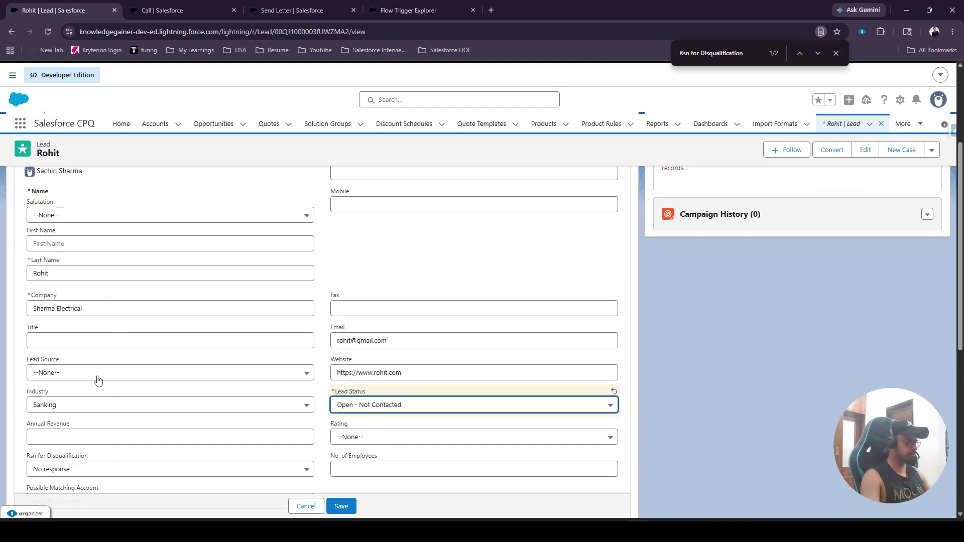
pyautogui.click(81, 475)
pyautogui.click(56, 359)
pyautogui.click(346, 507)
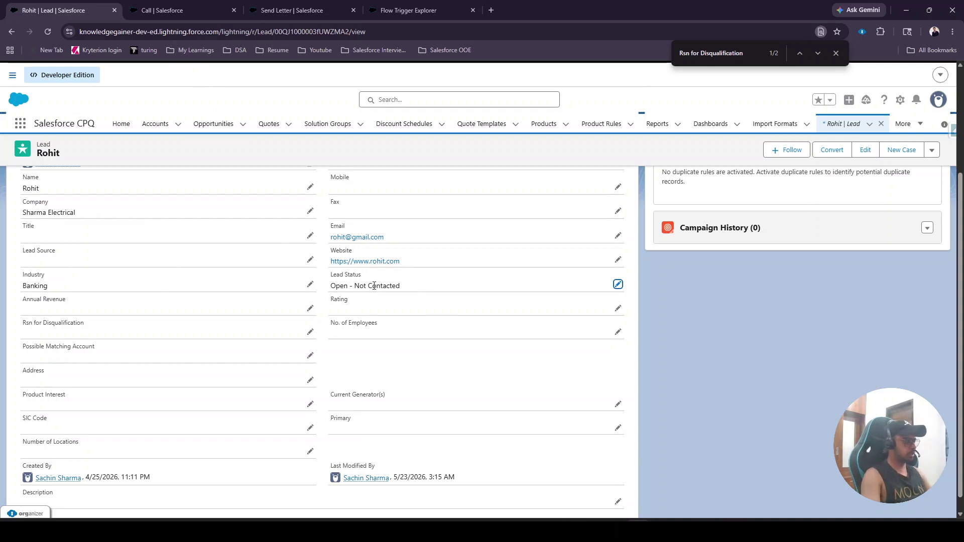
# Review the lead's Lead Status options without saving, and check the details of the Call and Send Letter tasks.
pyautogui.scroll(2, 441, 355)
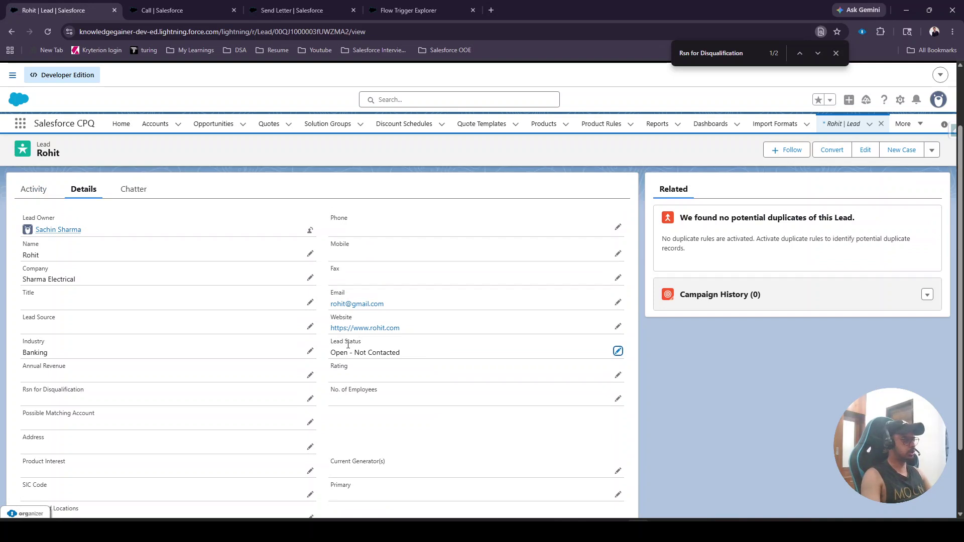
pyautogui.click(618, 351)
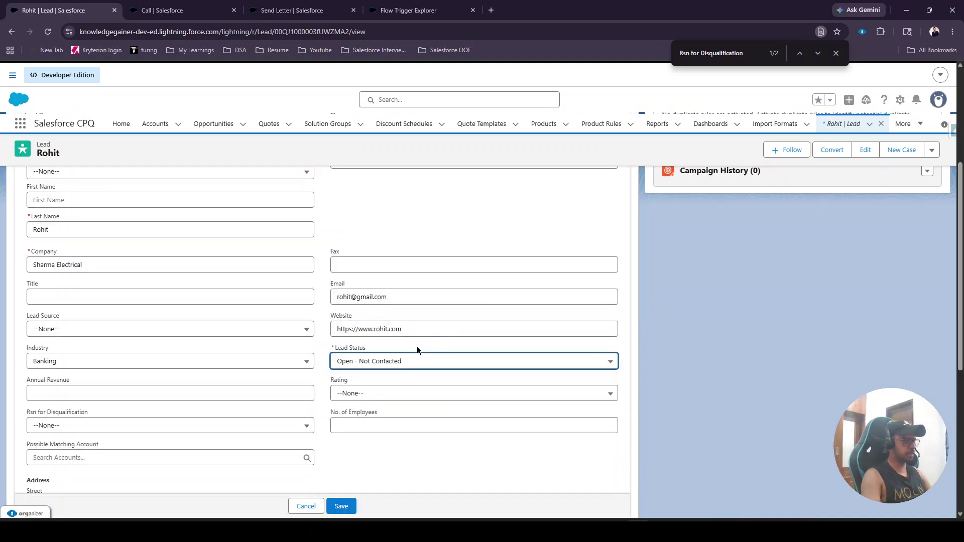
pyautogui.click(400, 365)
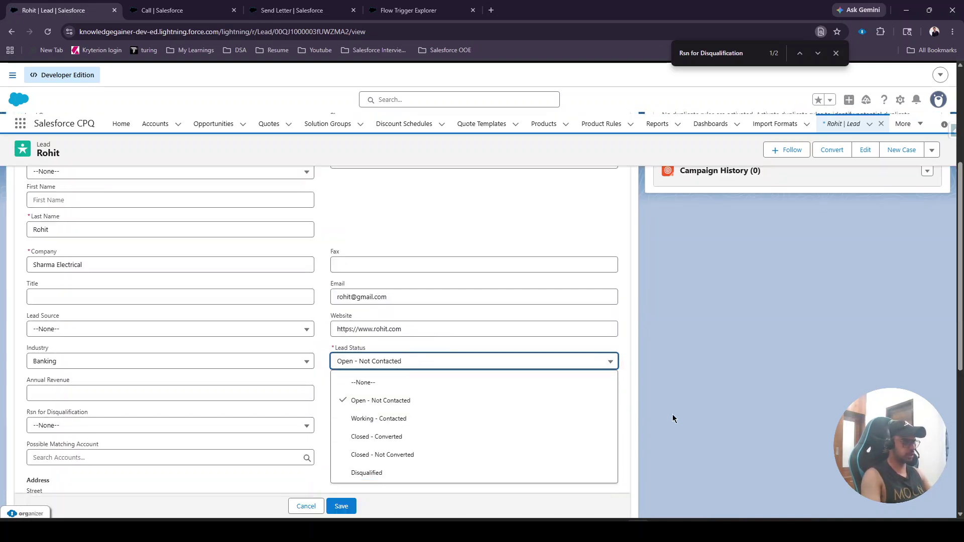
pyautogui.click(421, 385)
pyautogui.click(303, 507)
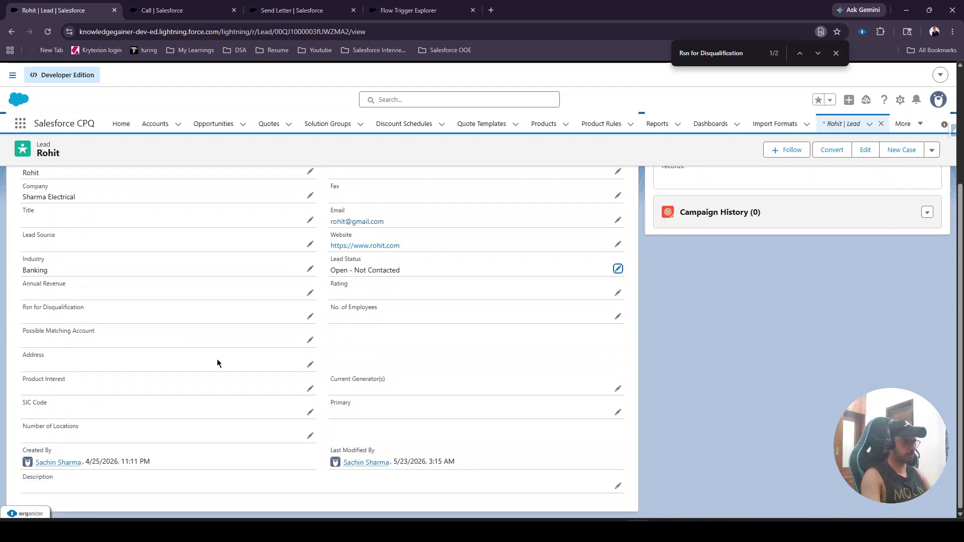
pyautogui.click(210, 5)
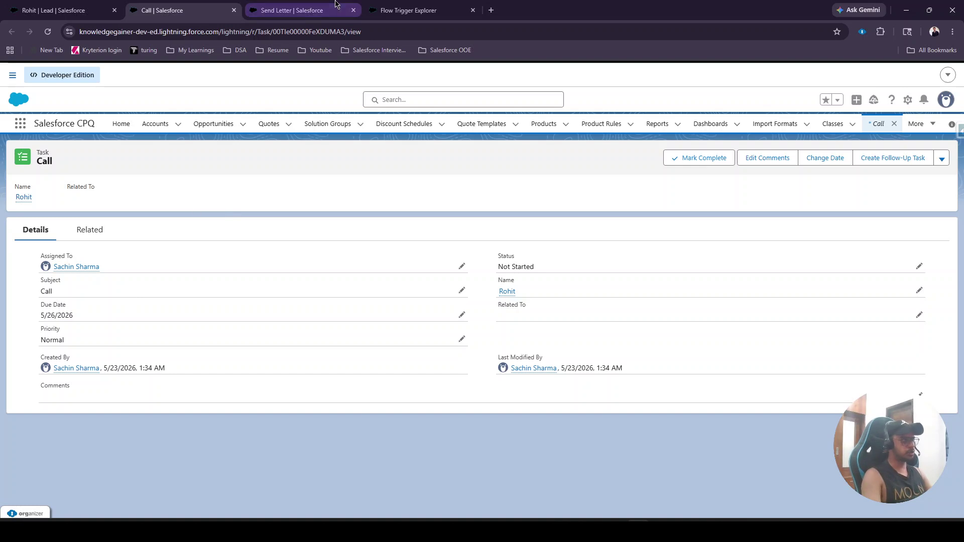
pyautogui.click(255, 6)
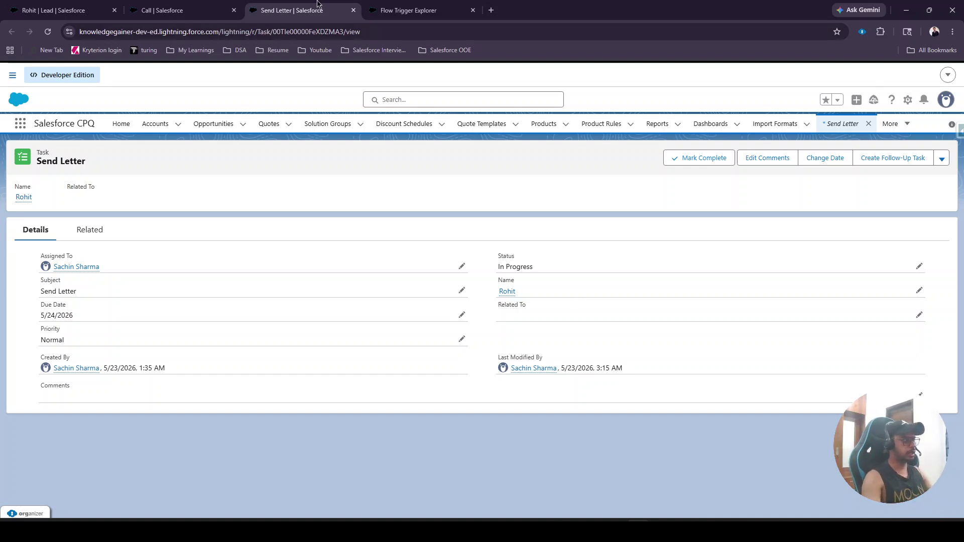
# Create a Lead flow for Actions and Related Records from the Flow Trigger Explorer, triggered when a record is updated.
pyautogui.click(409, 10)
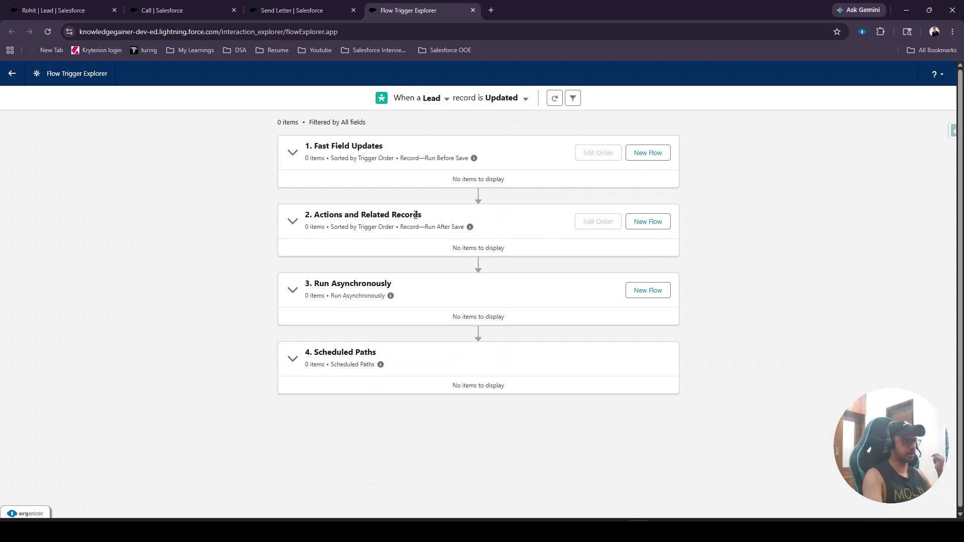
pyautogui.moveTo(424, 217); pyautogui.dragTo(313, 215)
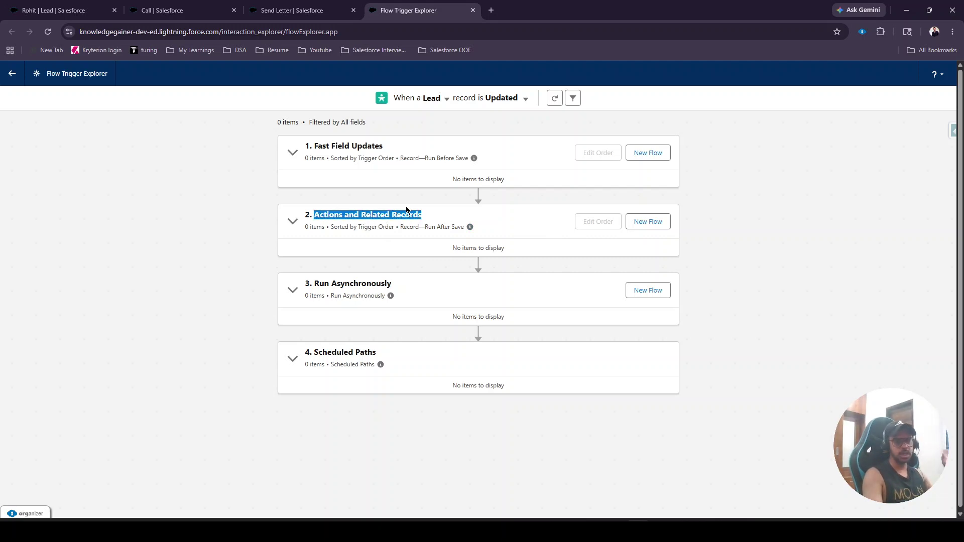
pyautogui.click(645, 223)
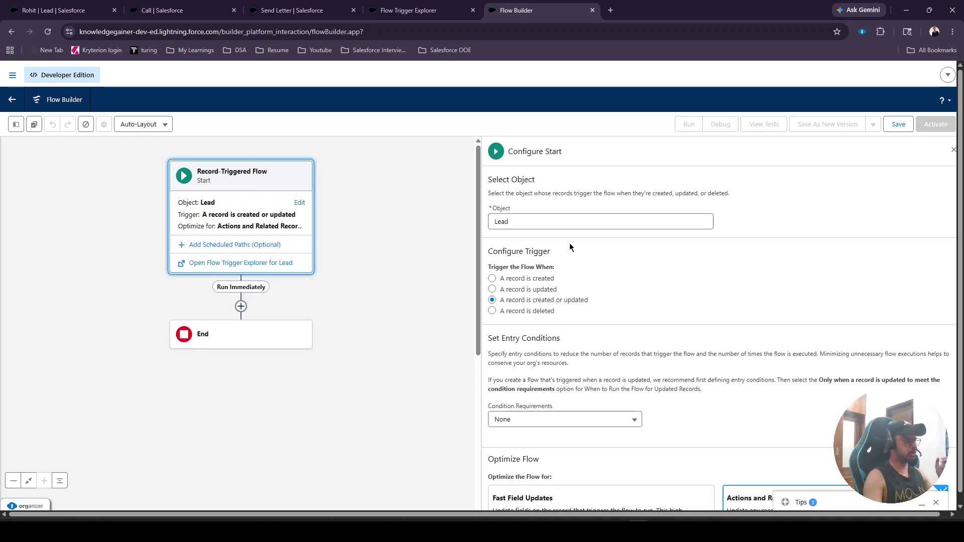
pyautogui.click(493, 289)
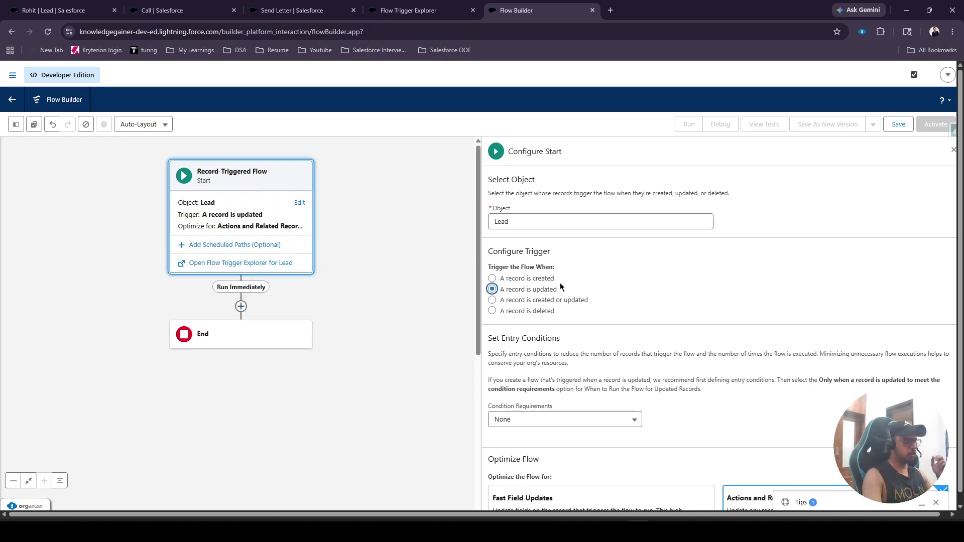
# Set the entry condition requirements to All Conditions Are Met (AND) and define the first condition as Status Equals Disqualified.
pyautogui.scroll(-2, 623, 320)
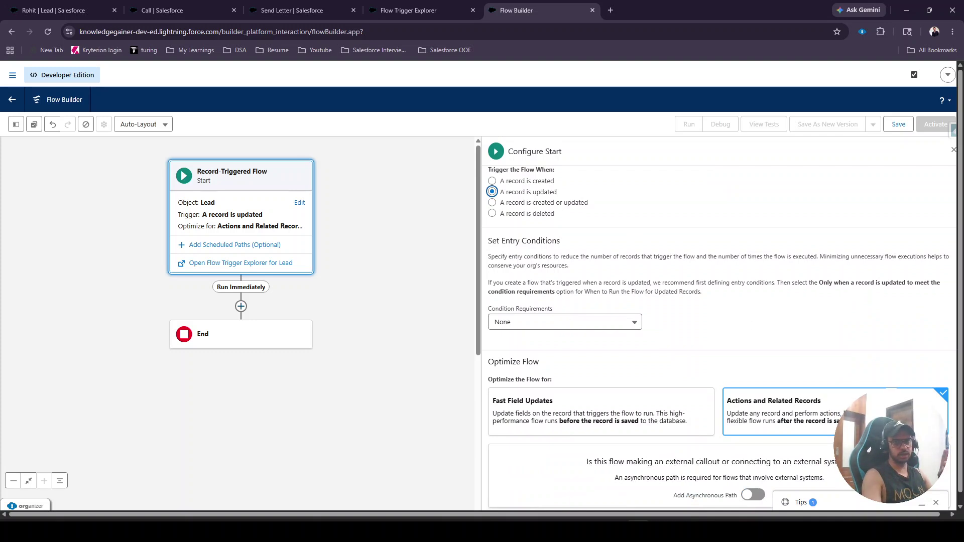
pyautogui.moveTo(891, 446); pyautogui.dragTo(76, 443)
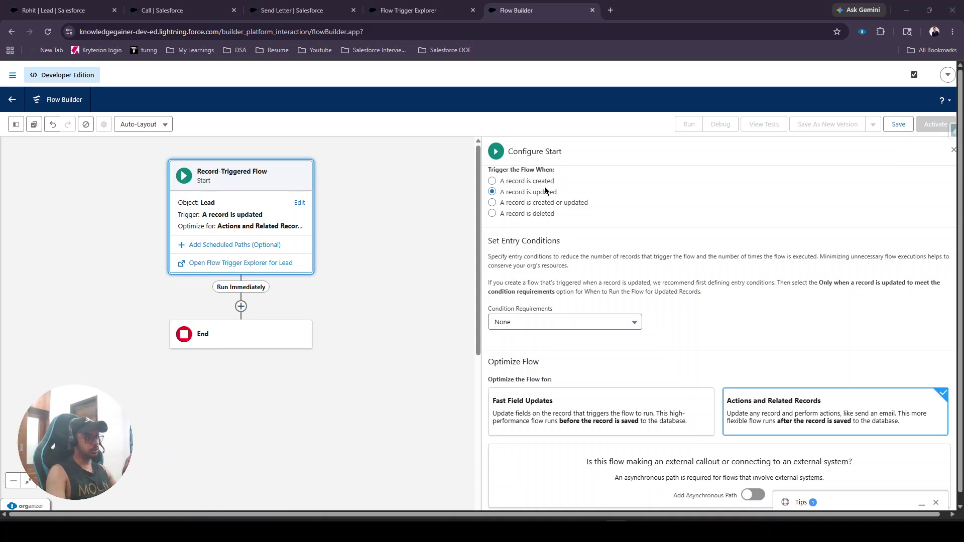
pyautogui.click(549, 321)
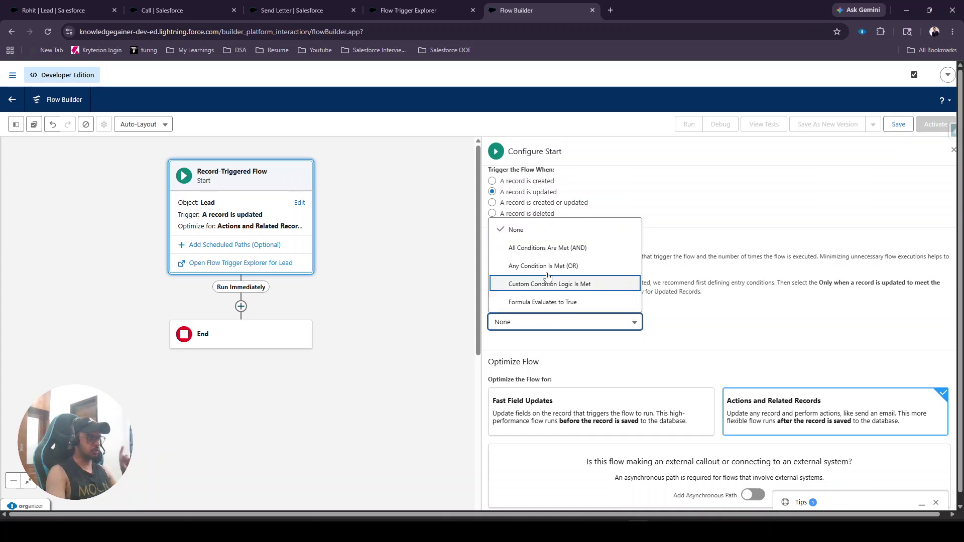
pyautogui.click(547, 252)
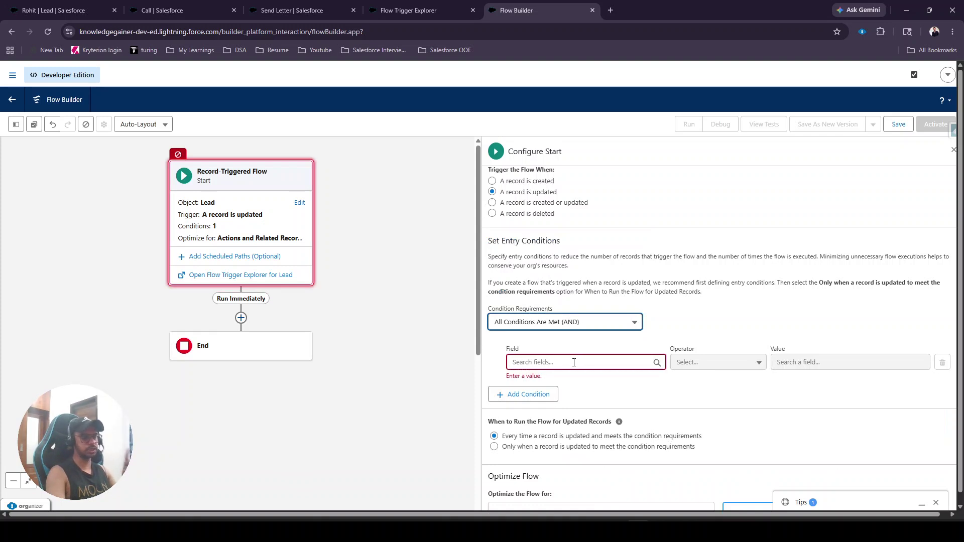
pyautogui.click(574, 363)
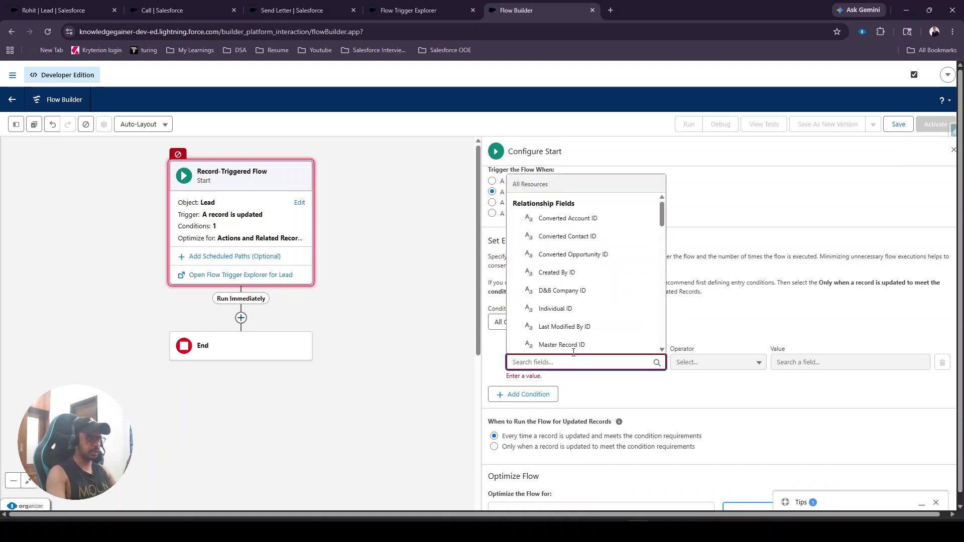
pyautogui.write('S')
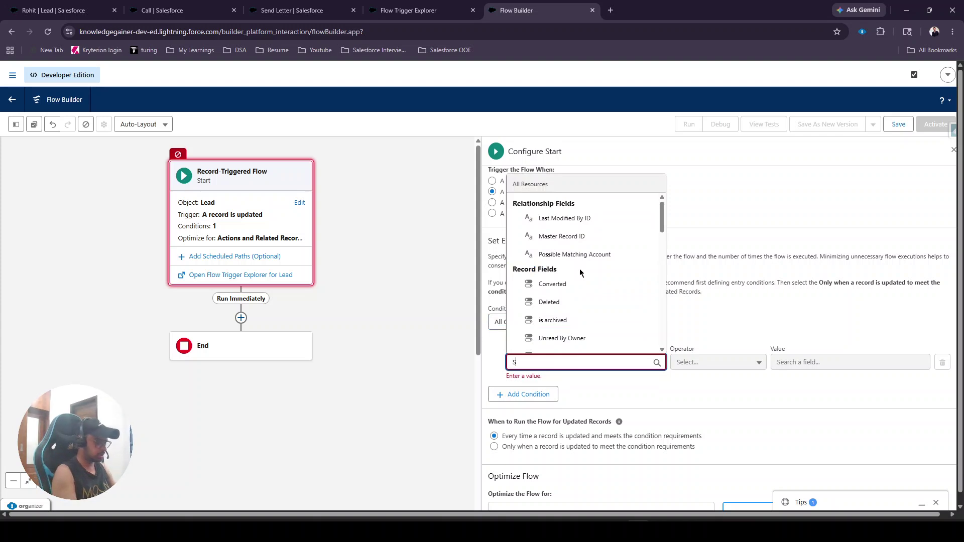
pyautogui.write('tatus')
pyautogui.click(570, 345)
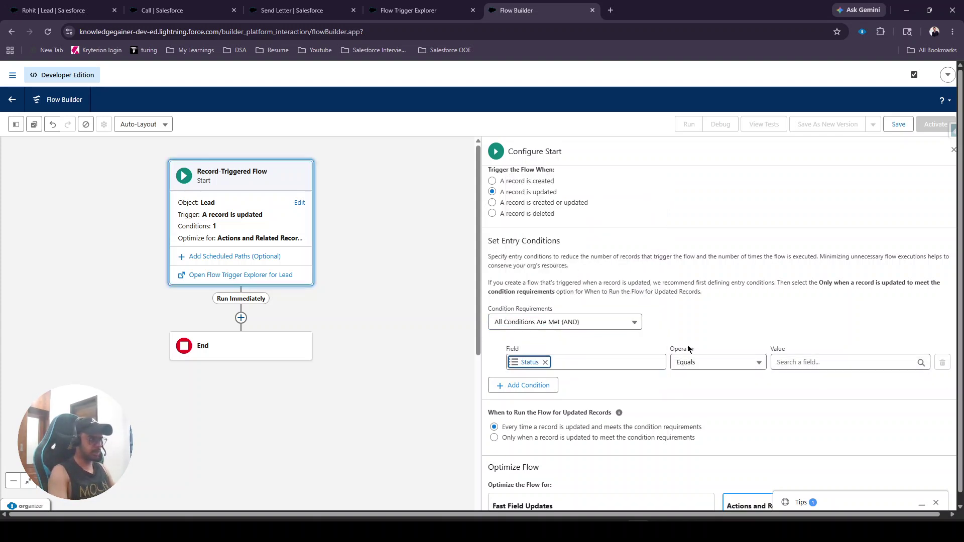
pyautogui.click(827, 362)
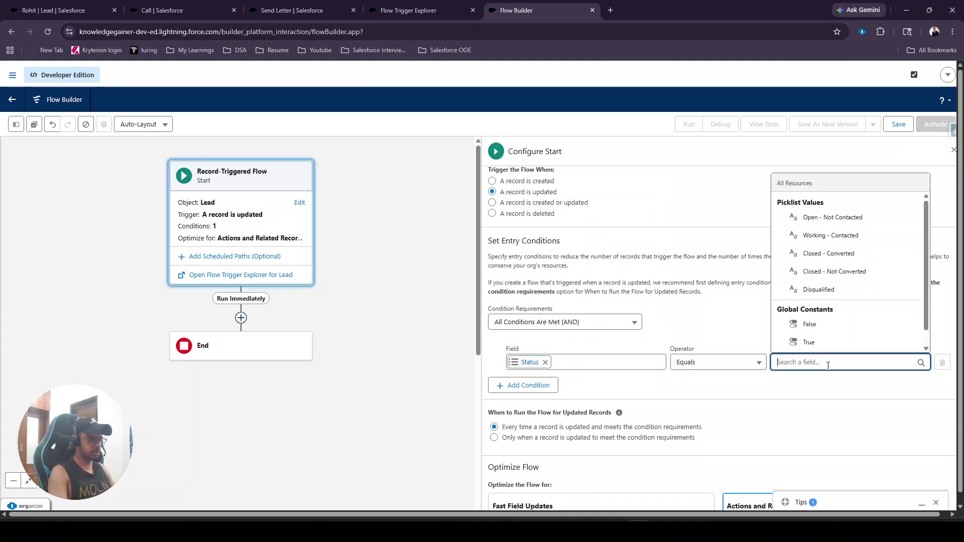
pyautogui.click(827, 289)
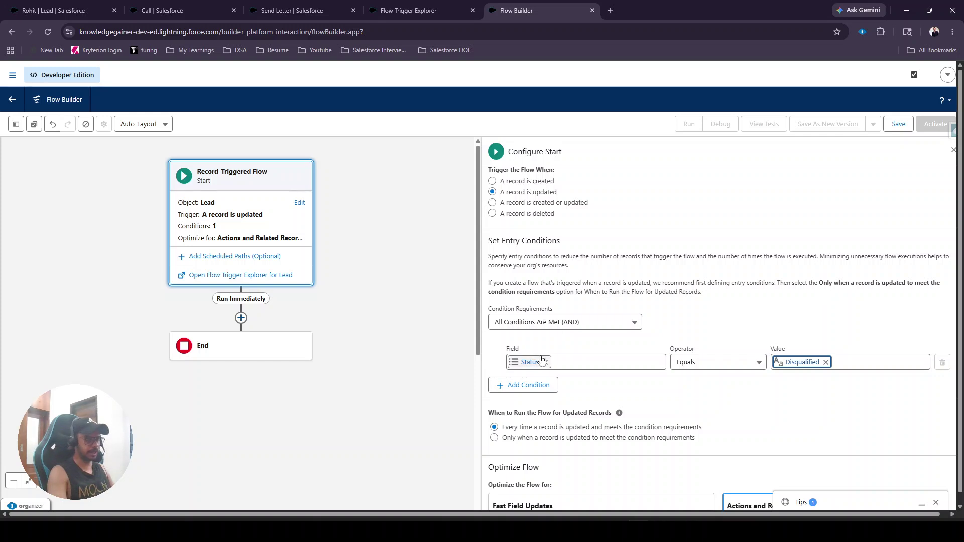
# Add a second entry condition requiring Status Is Changed to be True.
pyautogui.click(531, 386)
pyautogui.click(540, 397)
pyautogui.write('status')
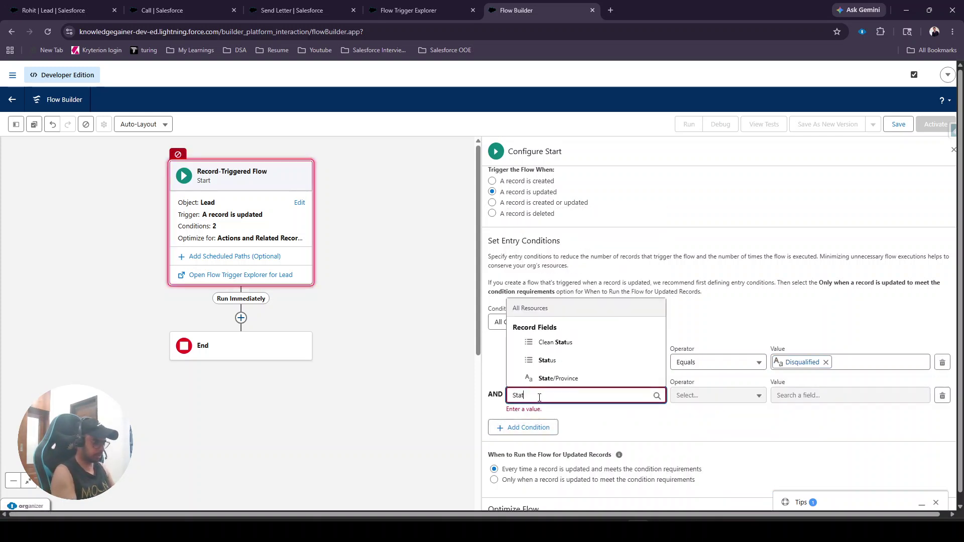
pyautogui.click(552, 380)
pyautogui.click(675, 396)
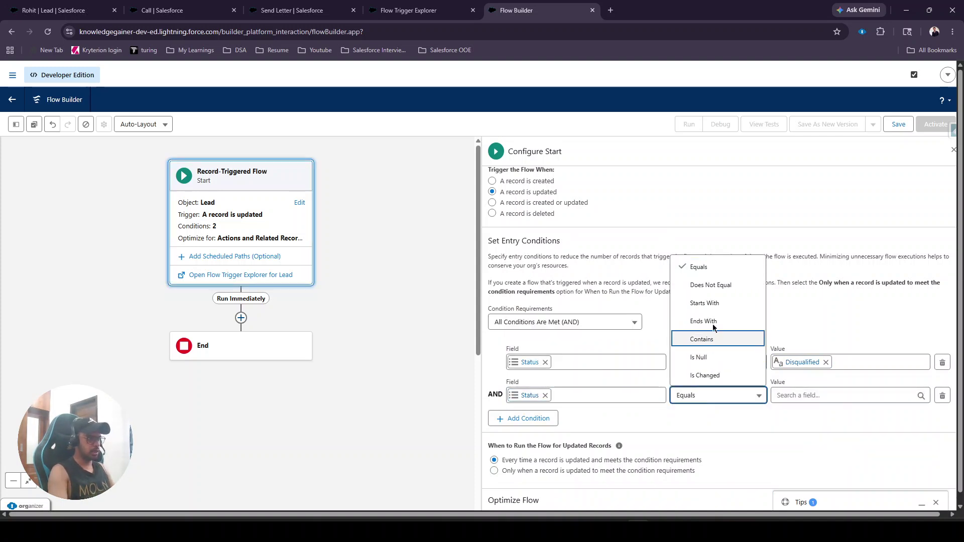
pyautogui.click(708, 375)
pyautogui.click(804, 395)
pyautogui.click(820, 378)
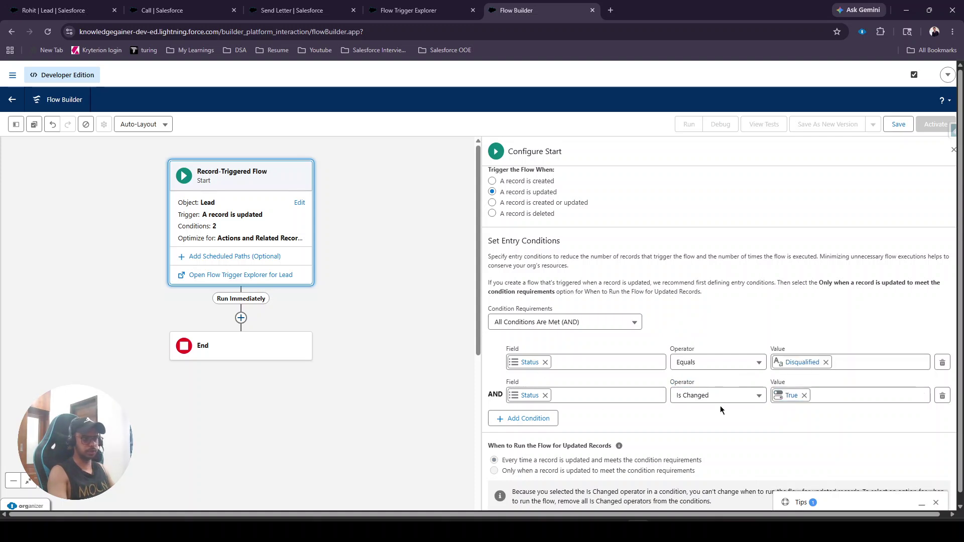
pyautogui.scroll(-1, 772, 327)
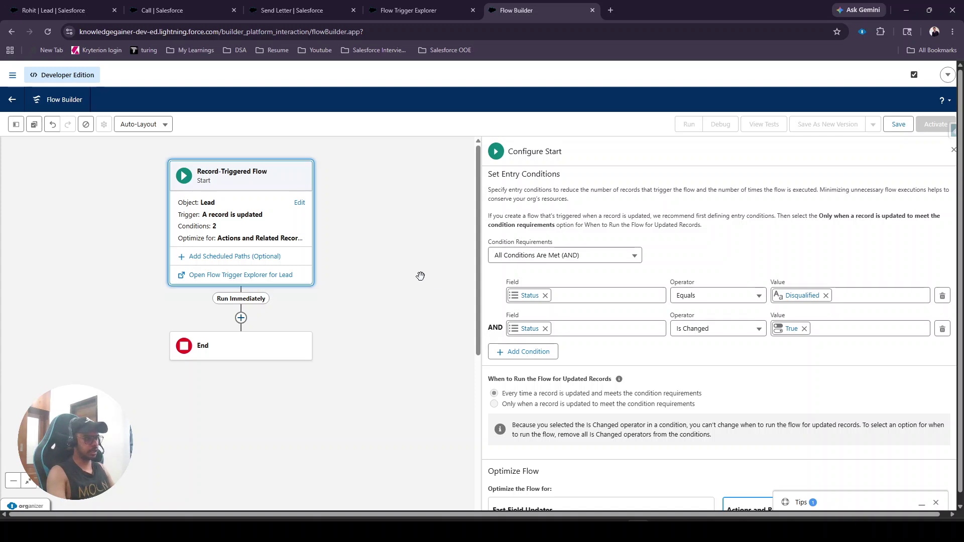
# Add a Get Records element labelled "Get Related Tasks" directly after the flow's start element.
pyautogui.scroll(1, 584, 287)
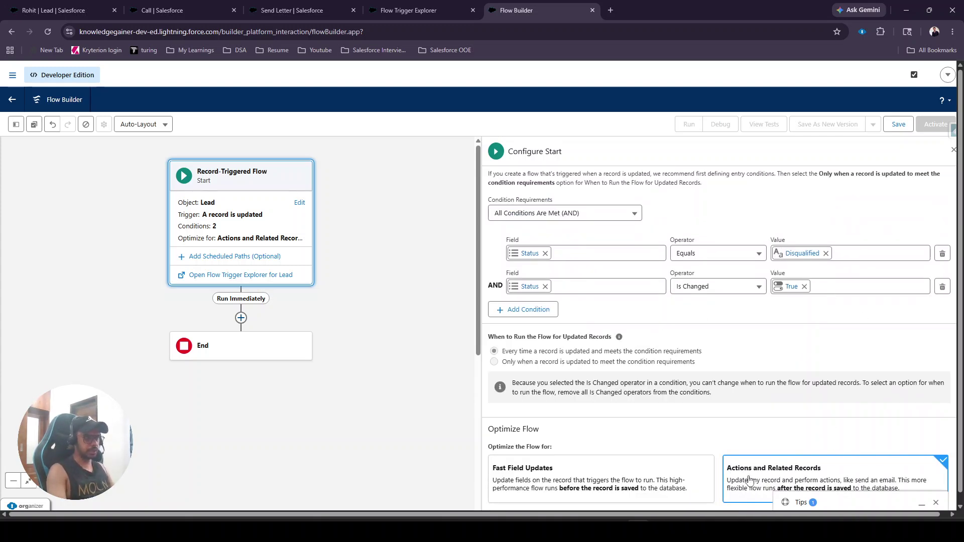
pyautogui.scroll(-1, 773, 478)
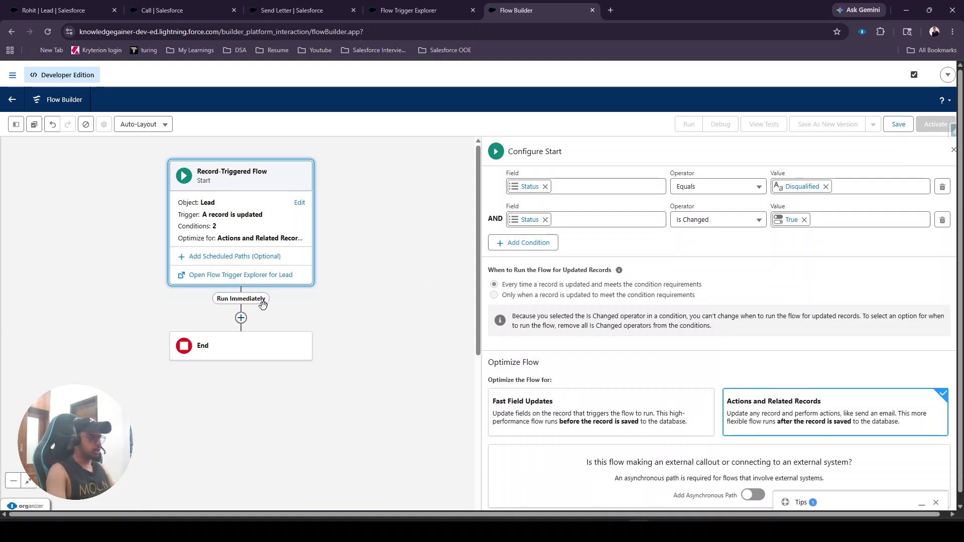
pyautogui.moveTo(375, 250); pyautogui.dragTo(472, 245)
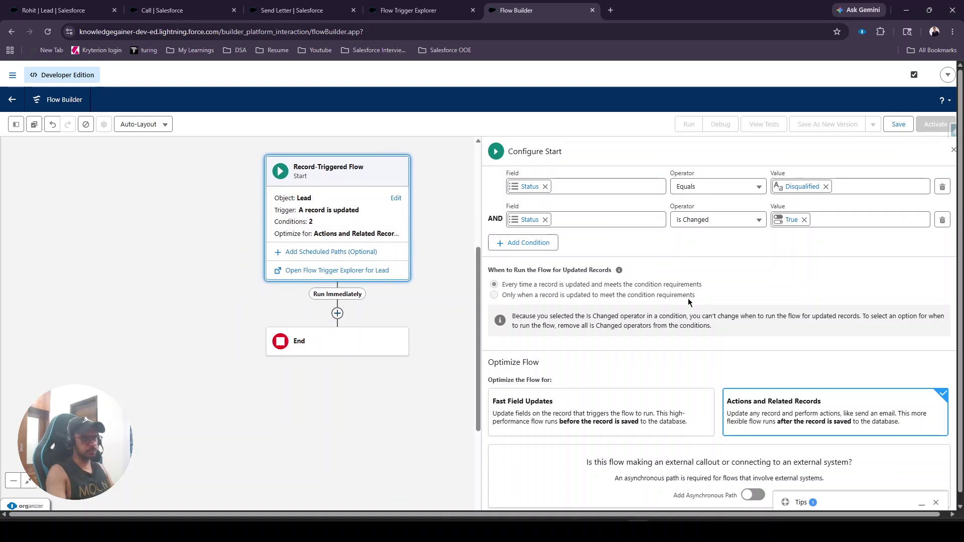
pyautogui.click(337, 313)
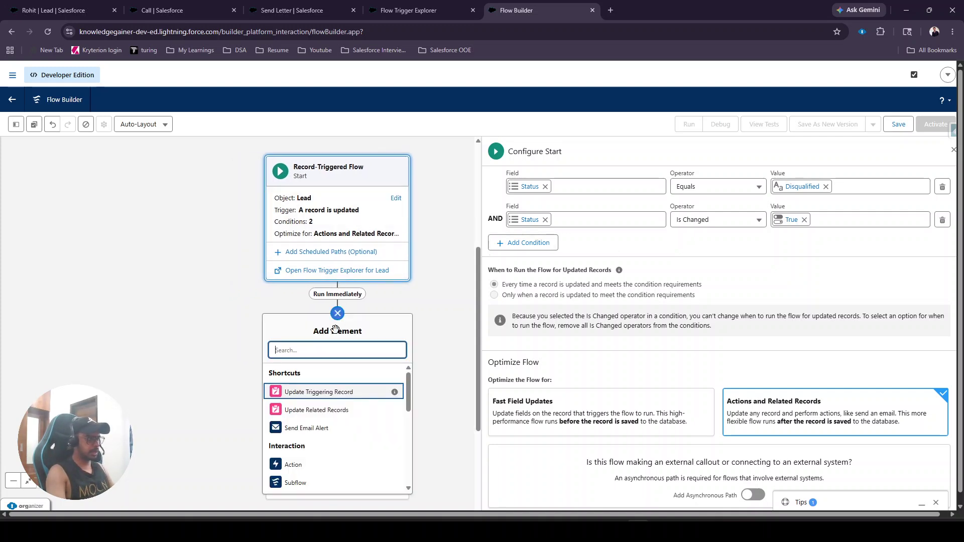
pyautogui.write('get')
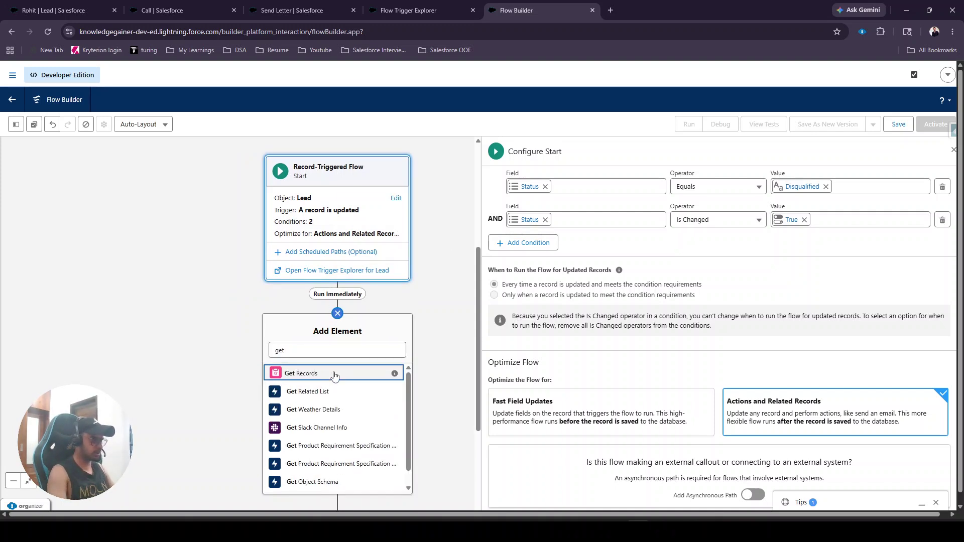
pyautogui.click(335, 374)
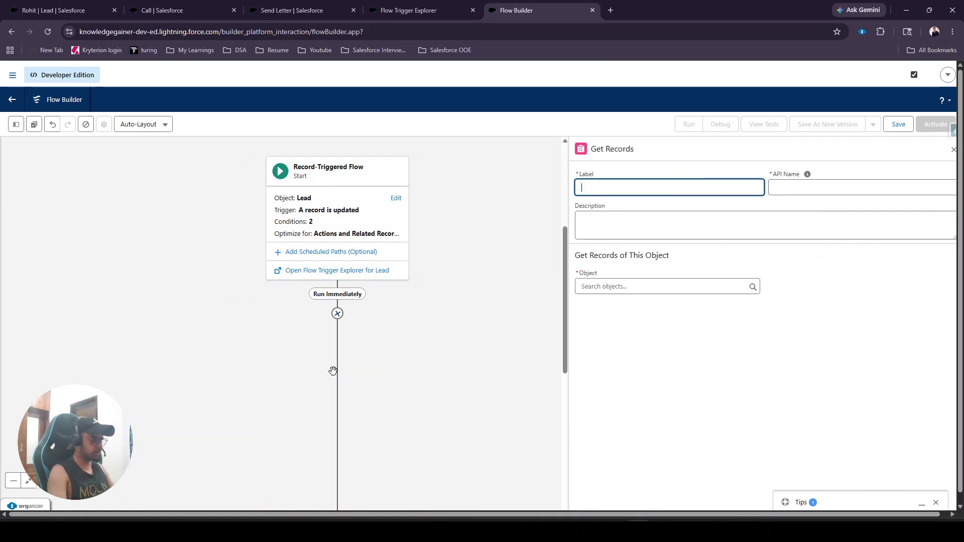
pyautogui.write('Get')
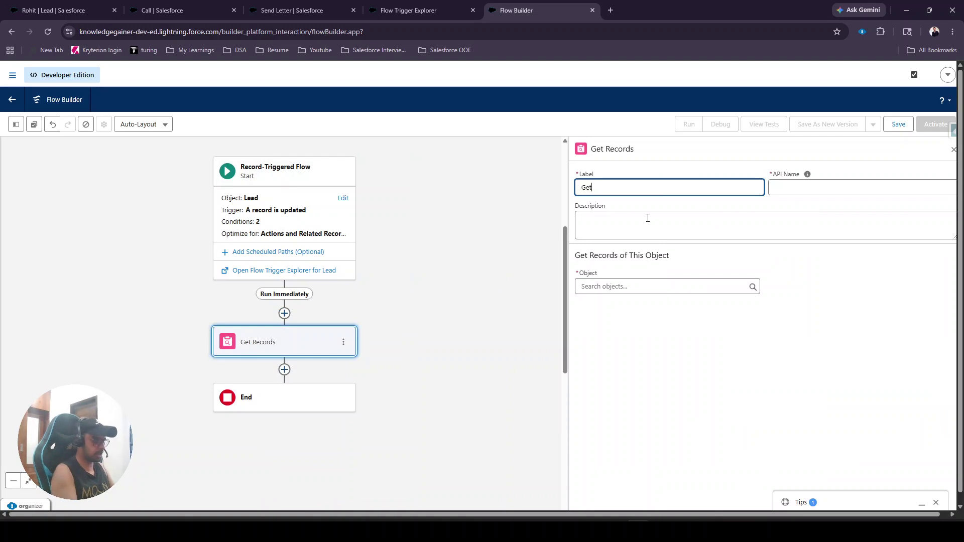
pyautogui.write(' Related Tasks')
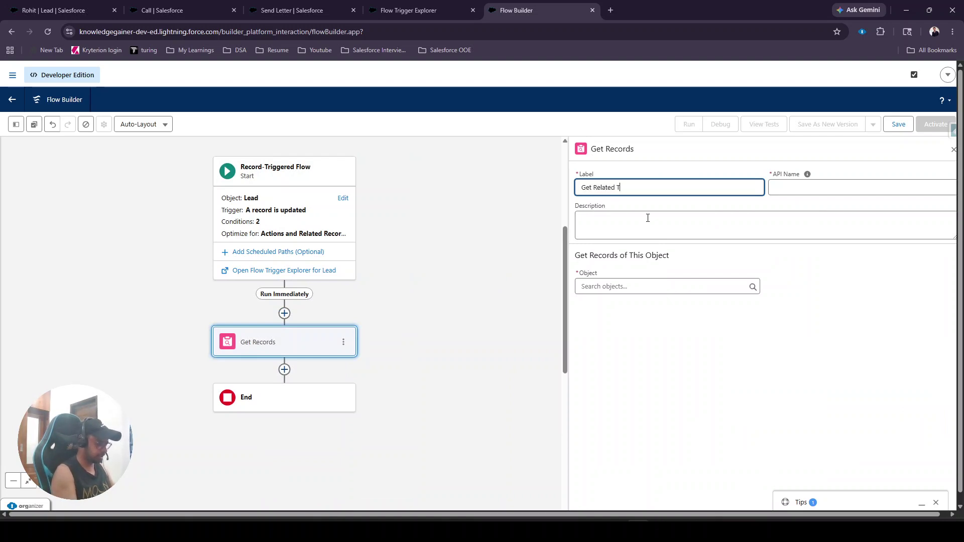
pyautogui.click(654, 204)
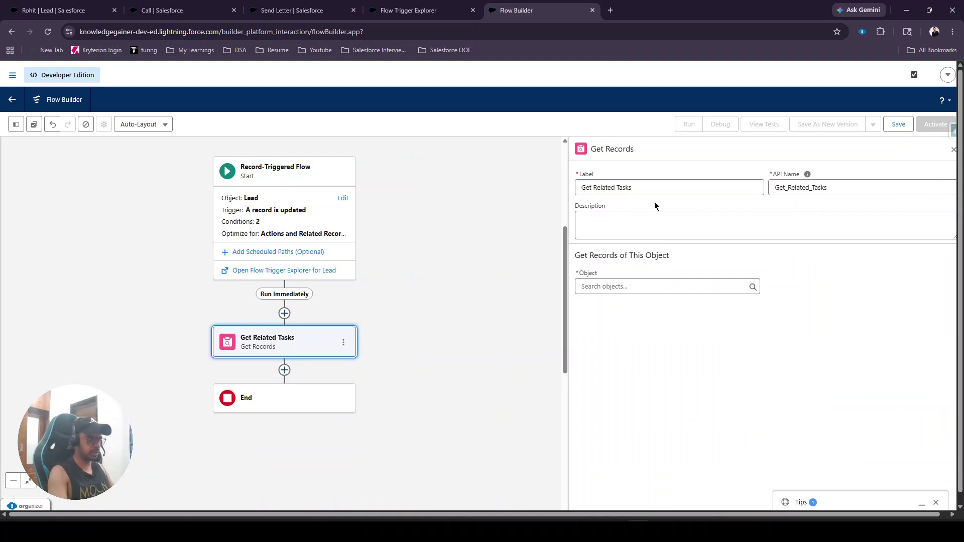
# Set the object of the Get Related Tasks element to Task.
pyautogui.click(635, 281)
pyautogui.write('Task')
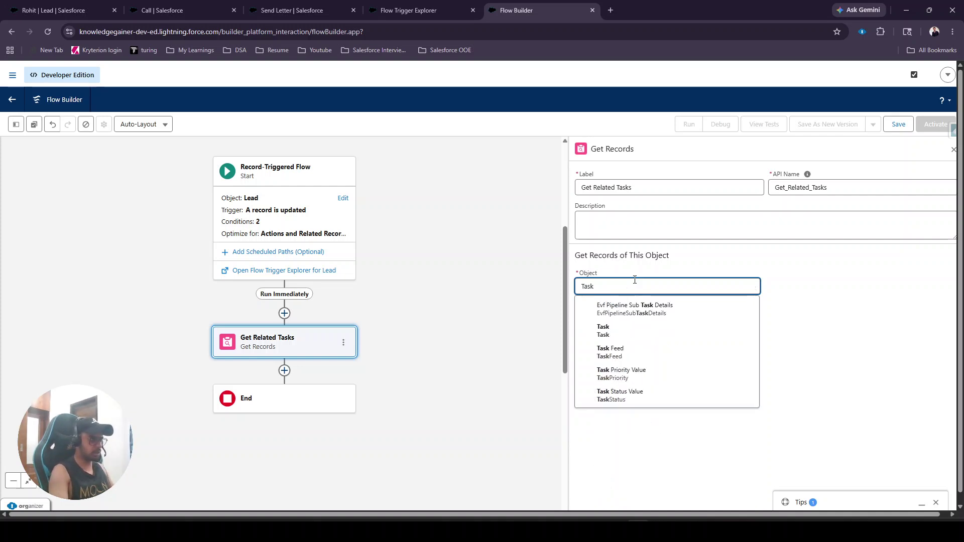
pyautogui.click(623, 330)
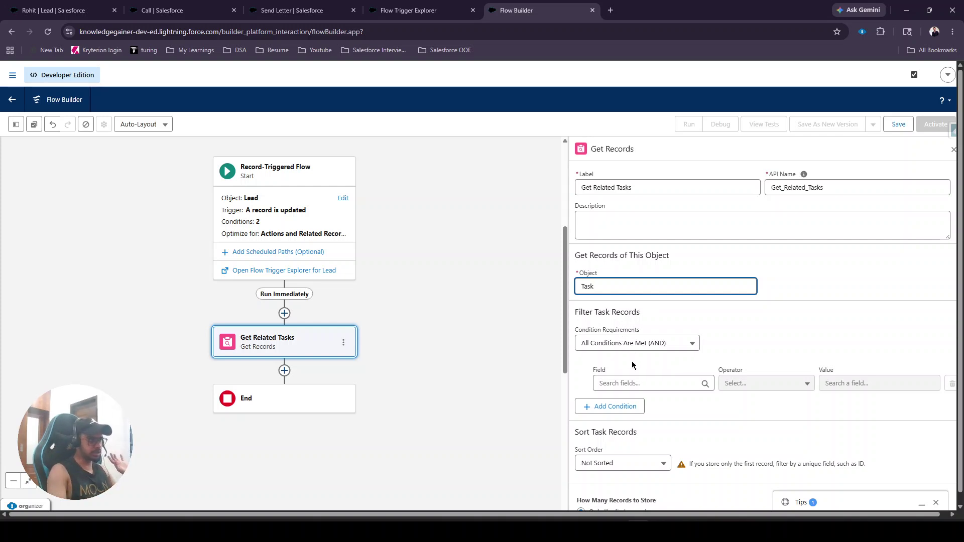
# Look up the Related To ID (WhatId) and Name ID (WhoId) task fields in the filter condition and examine their details.
pyautogui.click(628, 380)
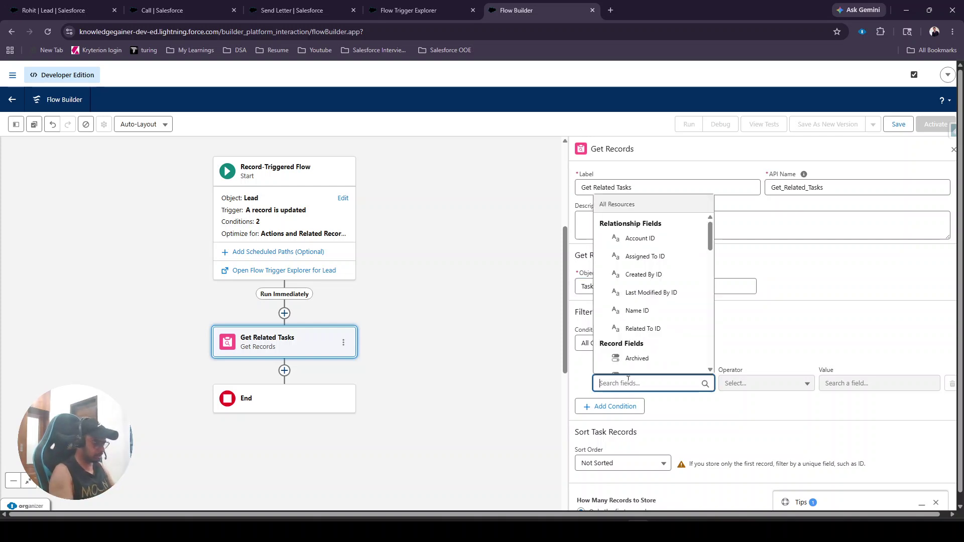
pyautogui.write('What')
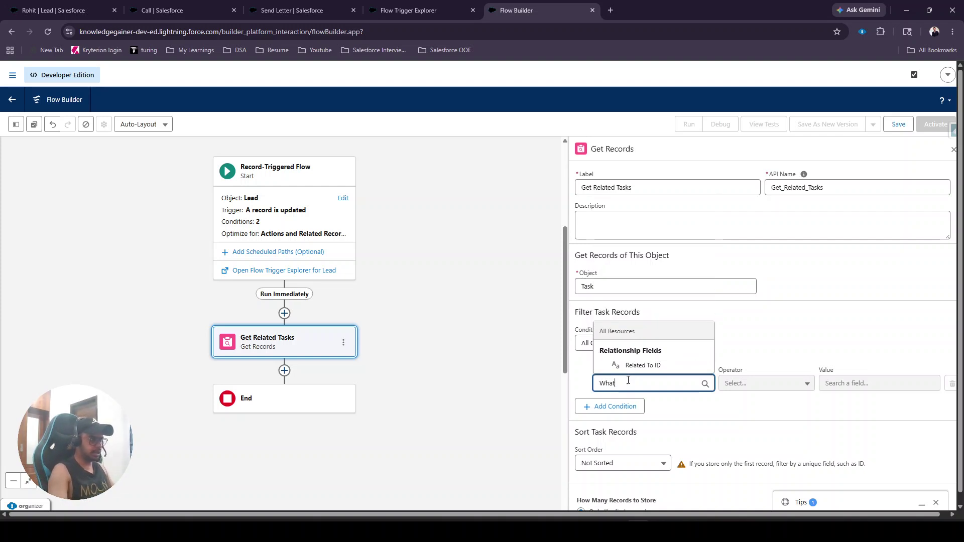
pyautogui.moveTo(710, 369)
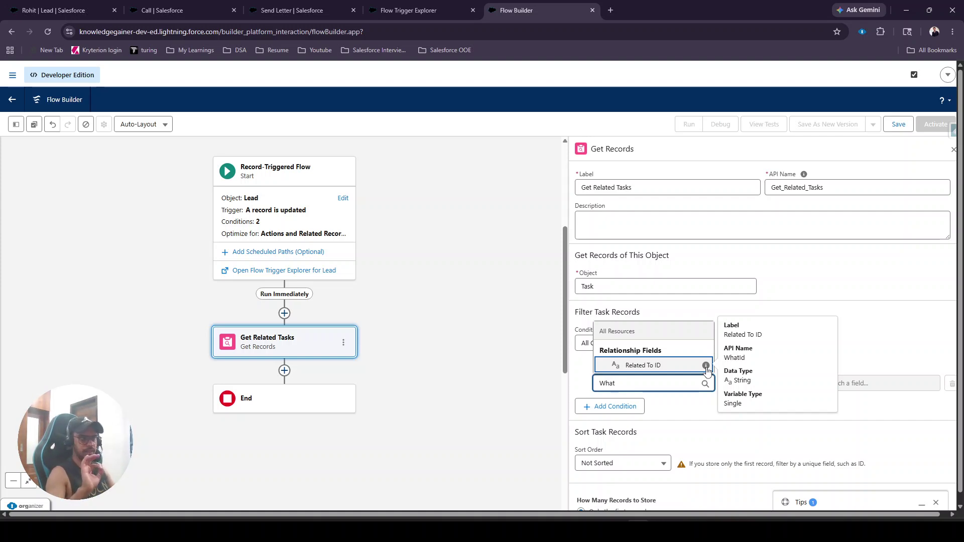
pyautogui.press('BackSpace')
pyautogui.press('BackSpace')
pyautogui.press('BackSpace')
pyautogui.press('BackSpace')
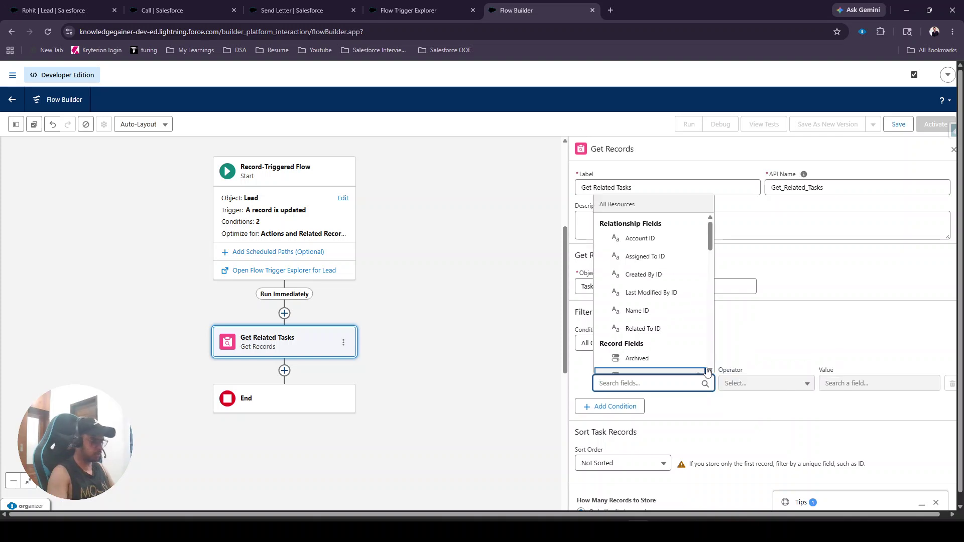
pyautogui.write('who')
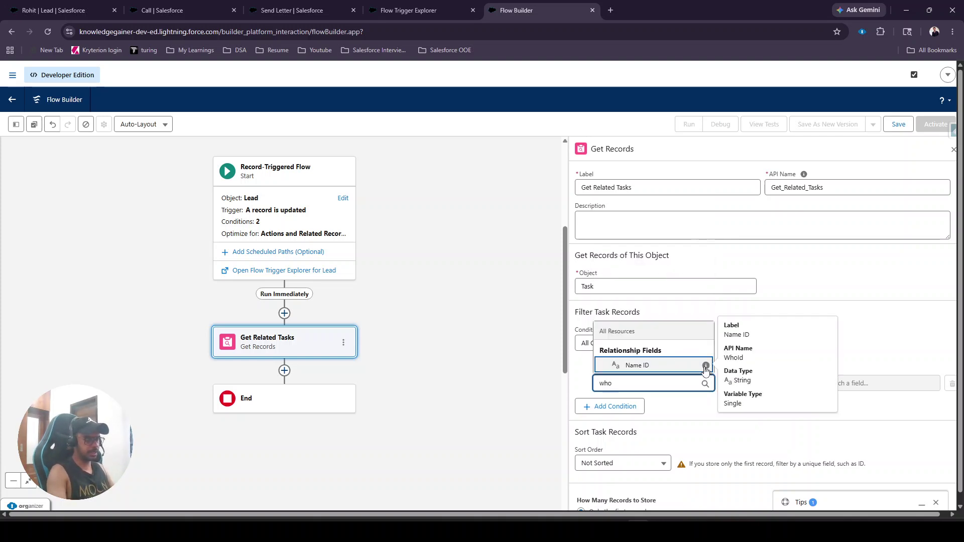
pyautogui.press('BackSpace')
pyautogui.press('BackSpace')
pyautogui.press('BackSpace')
pyautogui.write('rela')
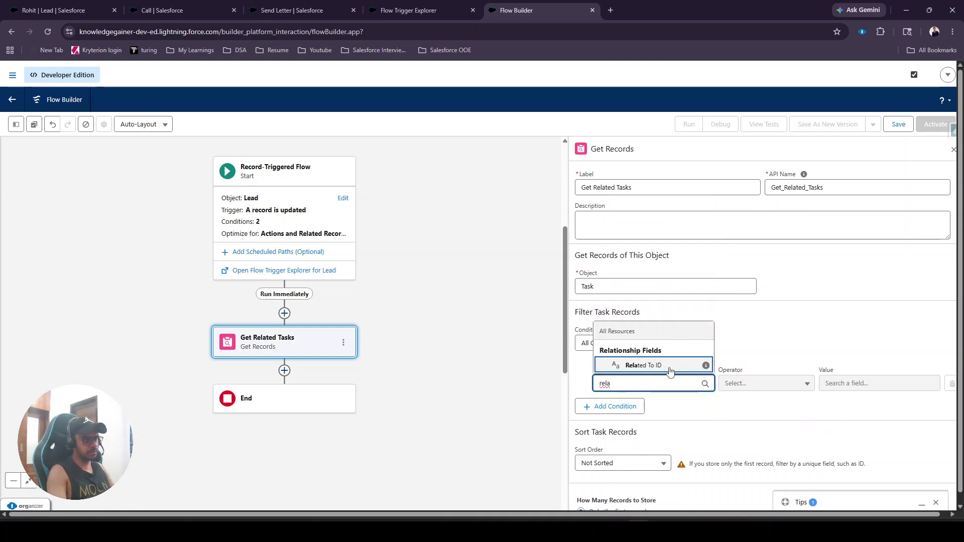
pyautogui.press('BackSpace')
pyautogui.press('BackSpace')
pyautogui.press('BackSpace')
pyautogui.press('BackSpace')
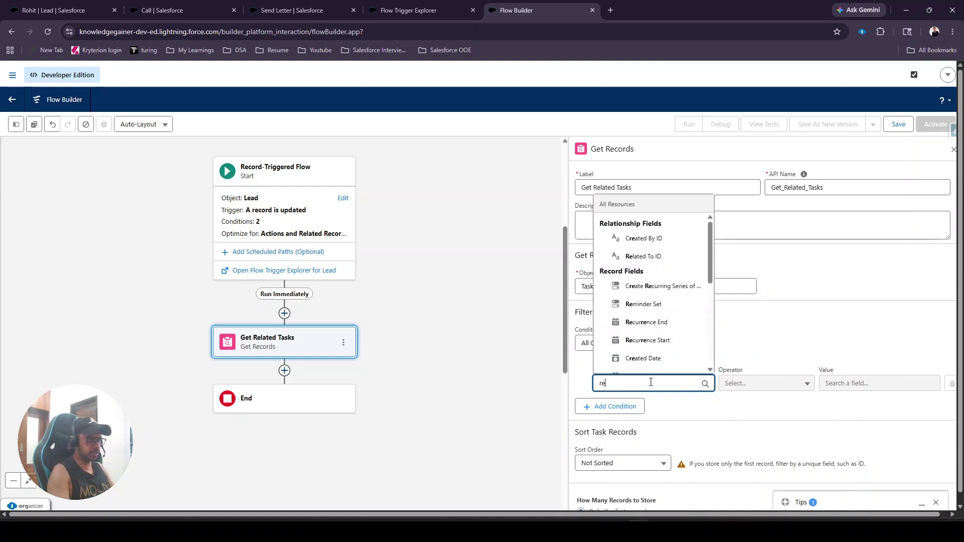
pyautogui.write('name')
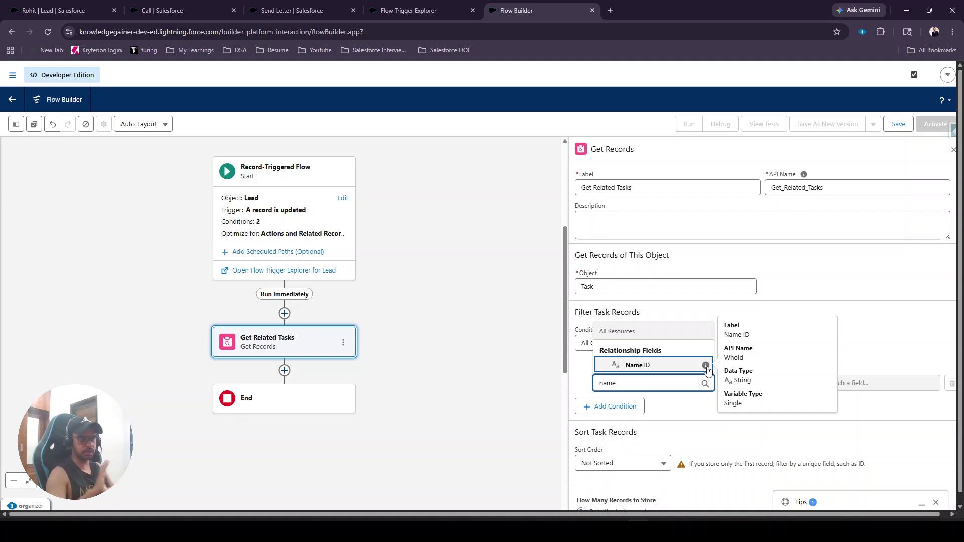
pyautogui.click(442, 358)
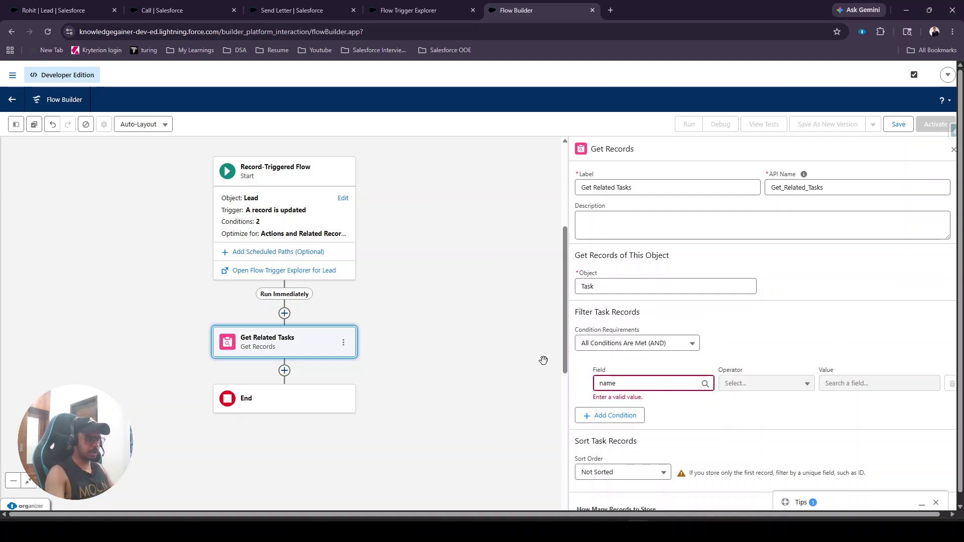
# Filter the task records where Name ID Equals Triggering Lead > Lead ID.
pyautogui.click(635, 383)
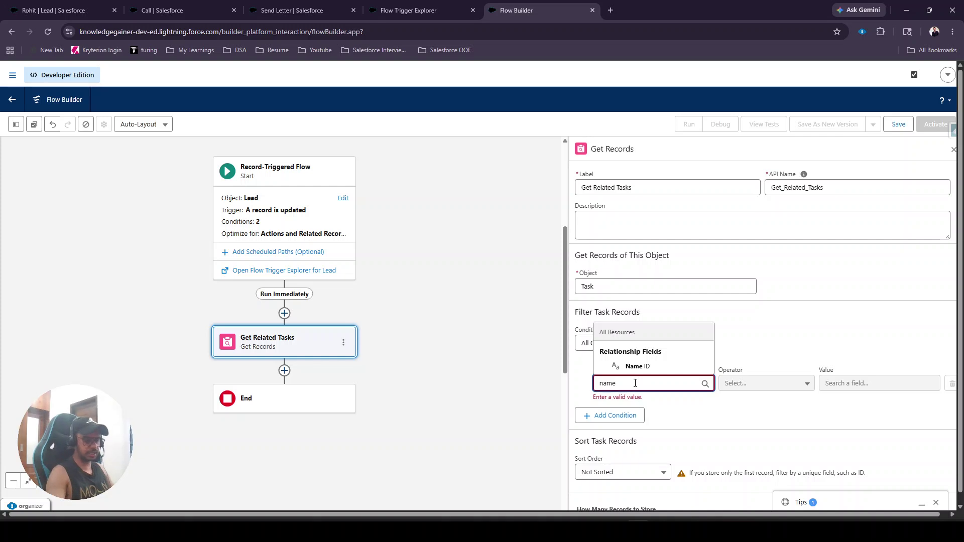
pyautogui.press('BackSpace')
pyautogui.press('BackSpace')
pyautogui.press('BackSpace')
pyautogui.press('BackSpace')
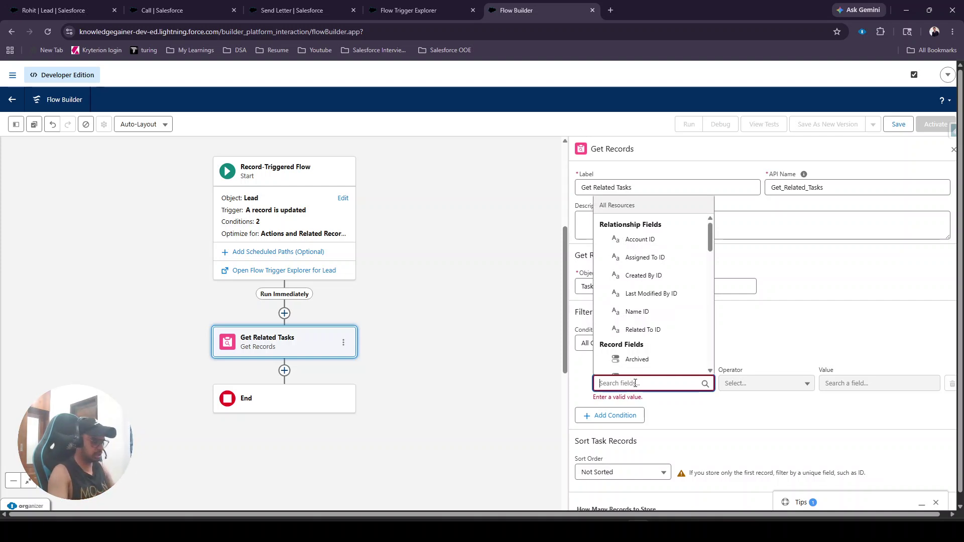
pyautogui.write('who')
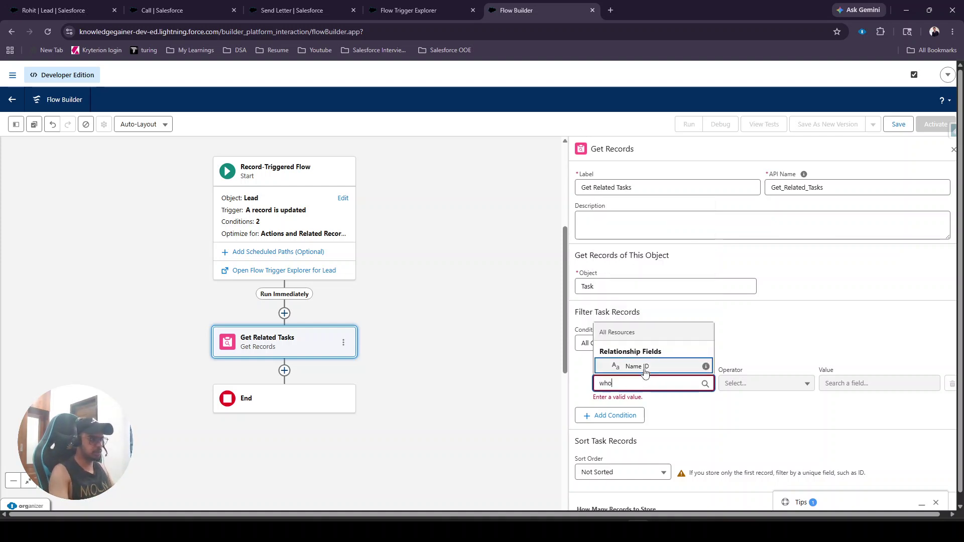
pyautogui.click(637, 366)
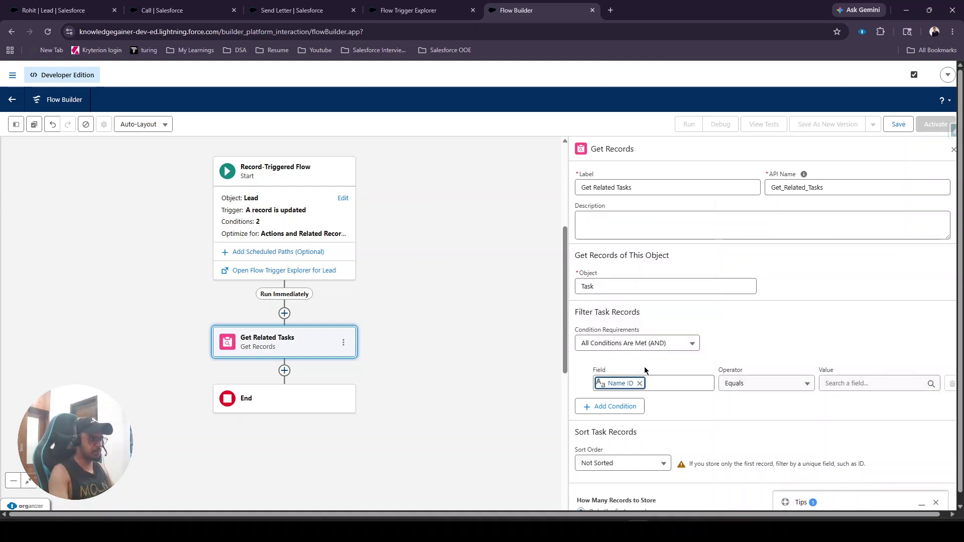
pyautogui.click(836, 385)
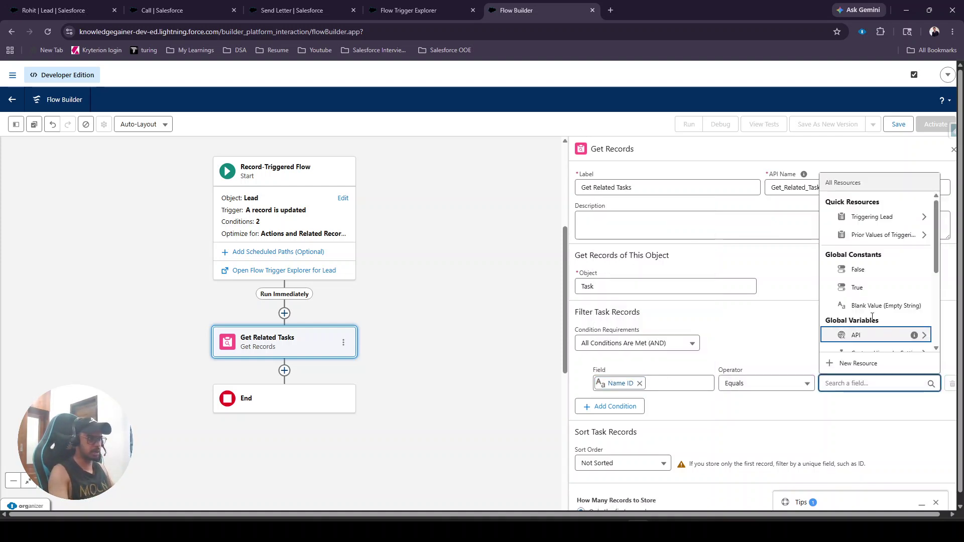
pyautogui.click(868, 215)
pyautogui.write('Lead')
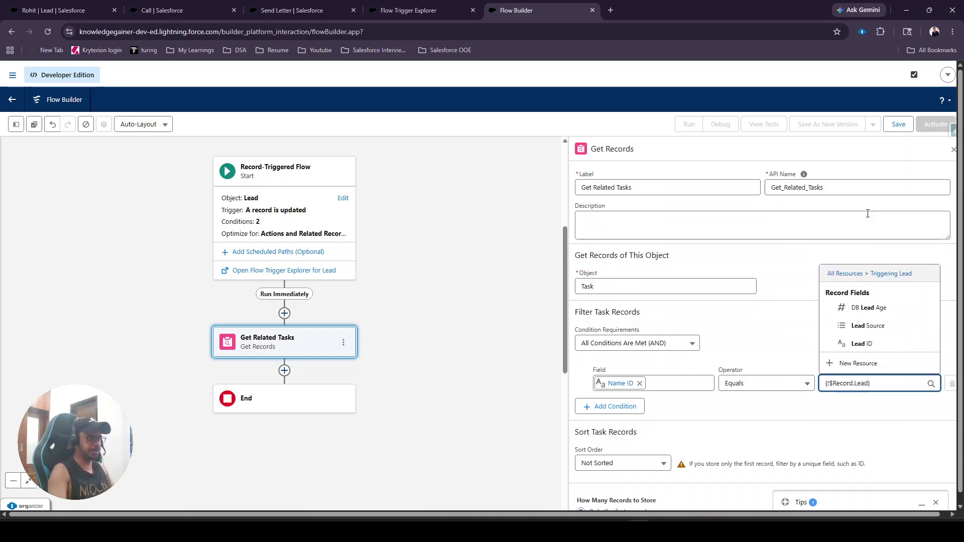
pyautogui.click(868, 346)
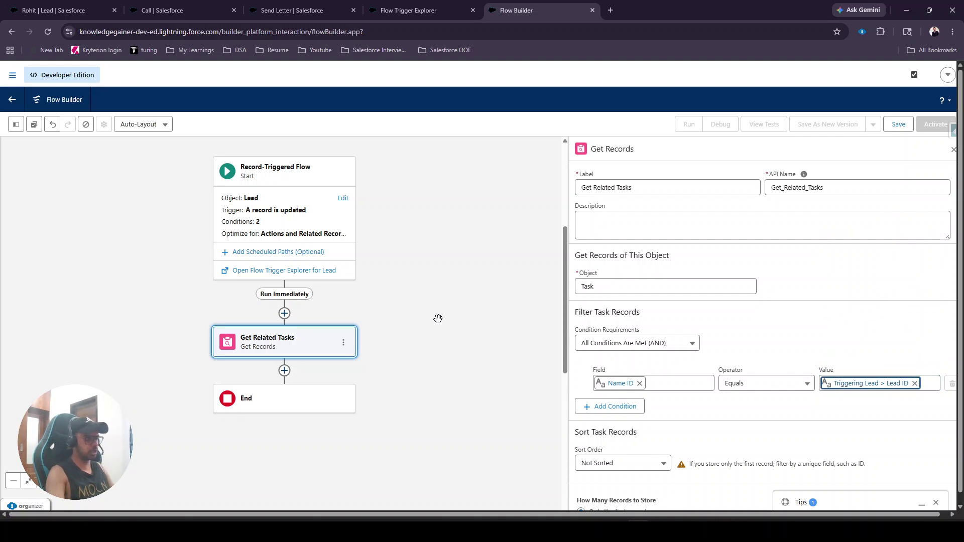
# Check the sort order options, then set the element to store all records and choose fields and let Salesforce do the rest.
pyautogui.scroll(-3, 673, 351)
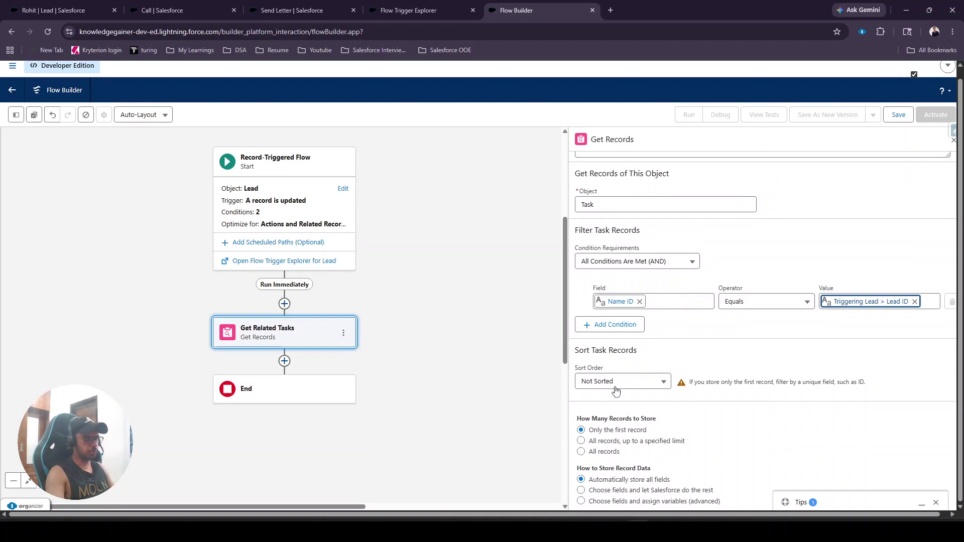
pyautogui.click(629, 382)
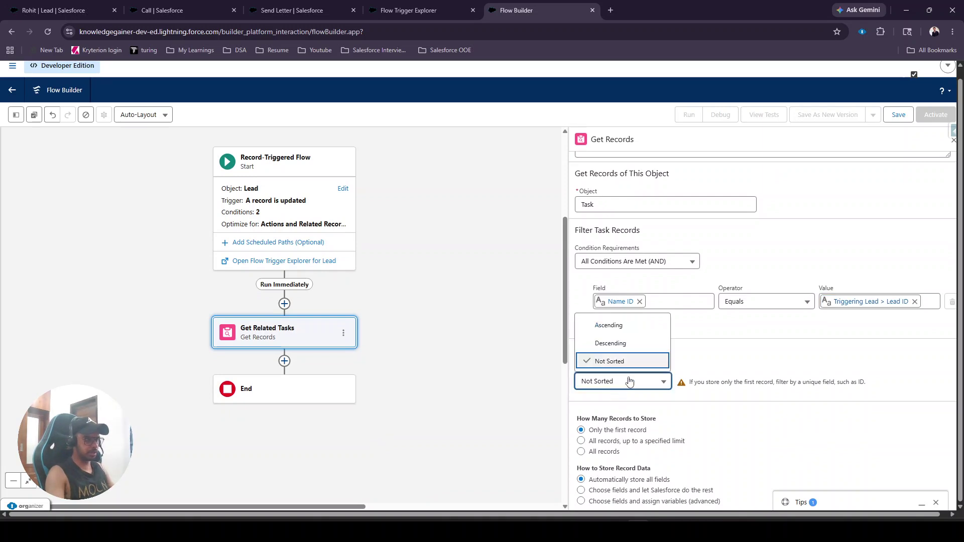
pyautogui.click(699, 352)
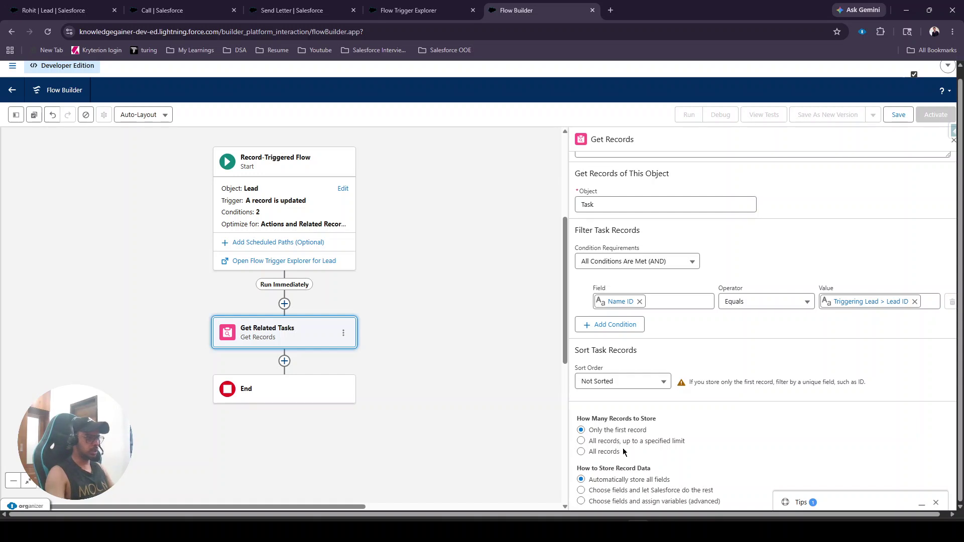
pyautogui.click(608, 451)
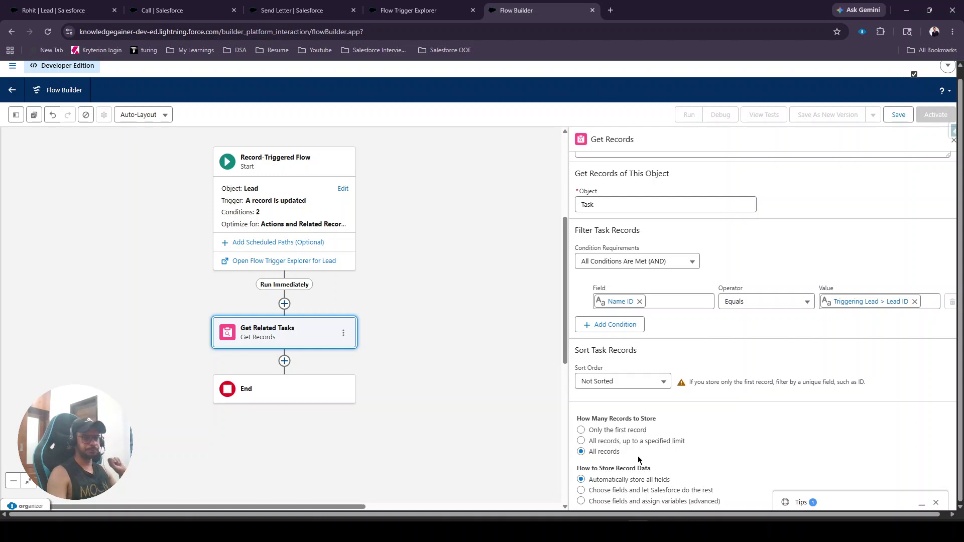
pyautogui.click(581, 490)
# Choose ActivityDate and Status as the task fields to store in the Get Related Tasks element.
pyautogui.scroll(-2, 598, 475)
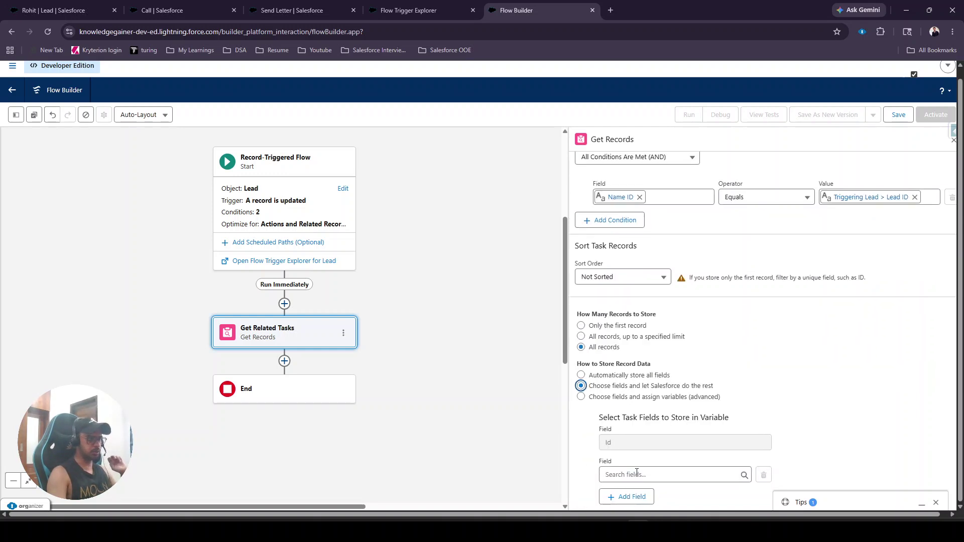
pyautogui.click(636, 474)
pyautogui.write('due')
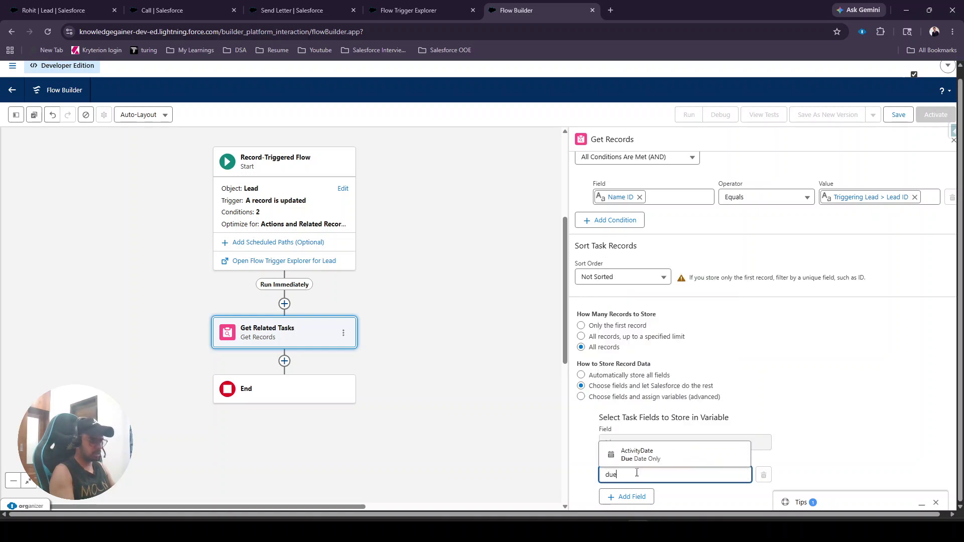
pyautogui.click(644, 458)
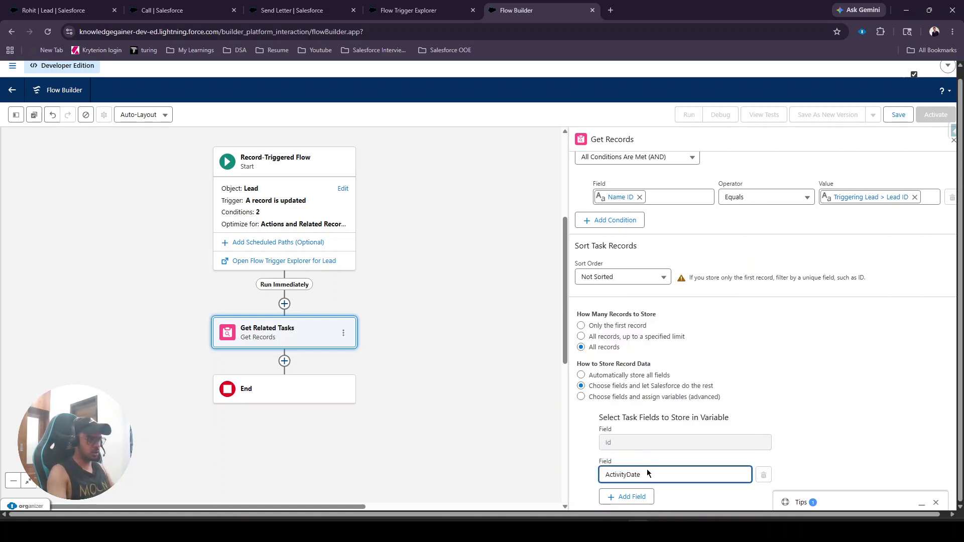
pyautogui.click(644, 497)
pyautogui.scroll(-1, 643, 484)
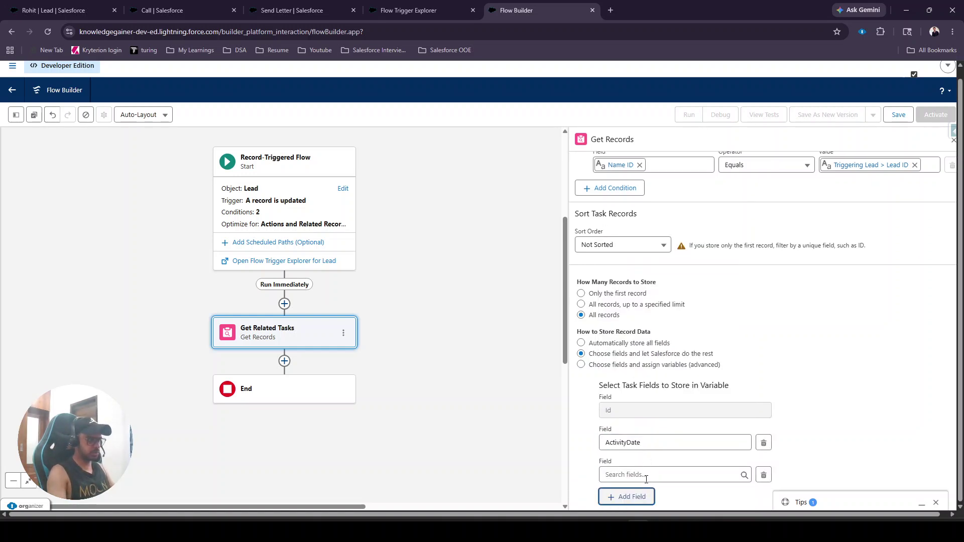
pyautogui.click(647, 476)
pyautogui.write('status')
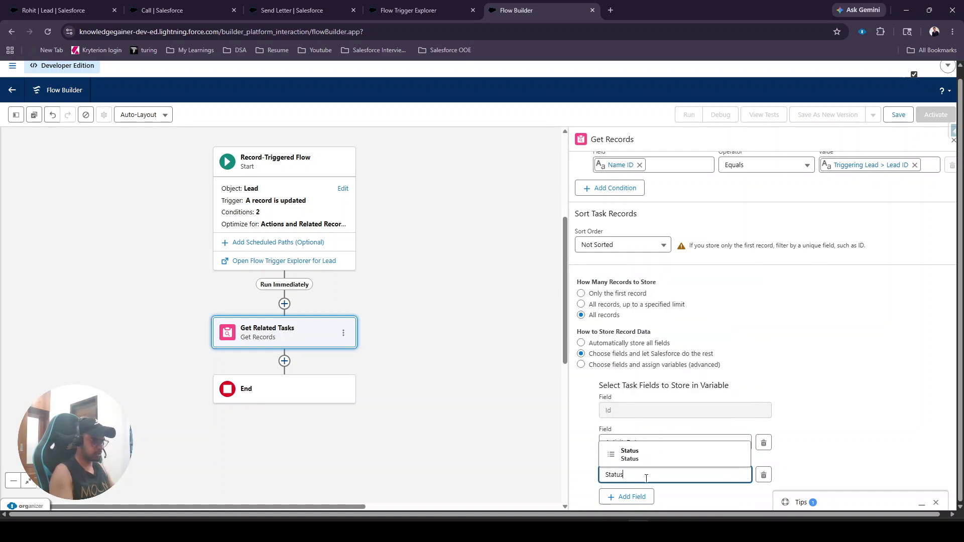
pyautogui.click(641, 456)
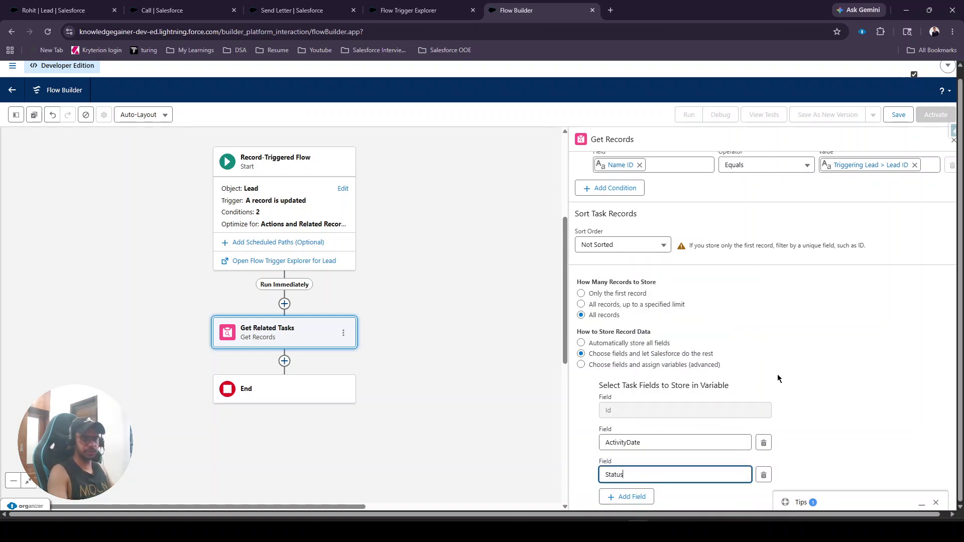
pyautogui.click(490, 340)
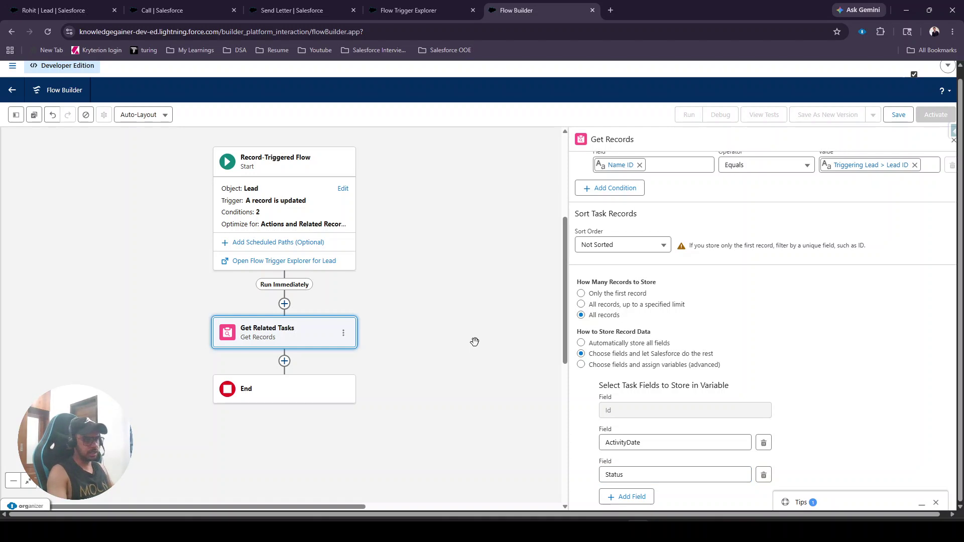
pyautogui.scroll(-2, 475, 341)
pyautogui.scroll(2, 330, 317)
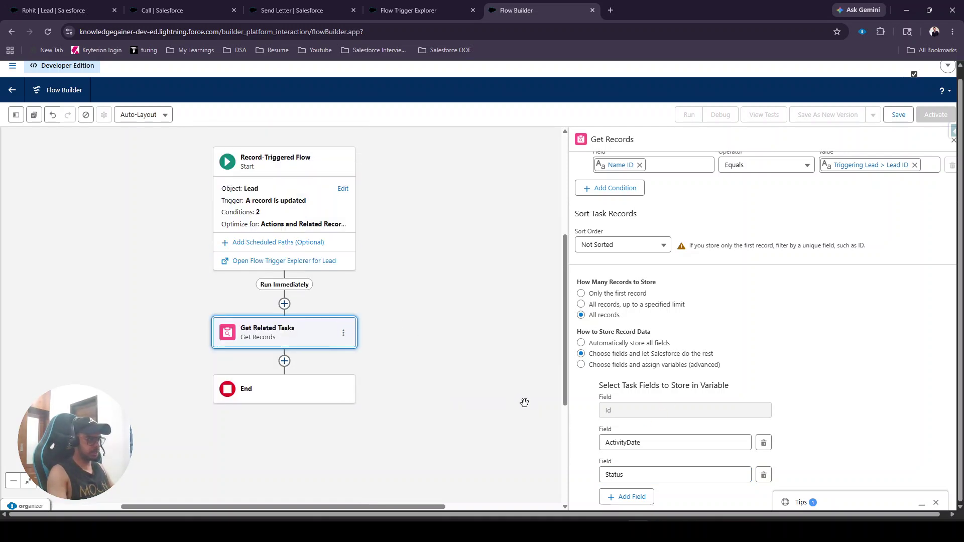
# Add a Decision element after Get Related Tasks and label it "Tasks Exists?".
pyautogui.click(284, 361)
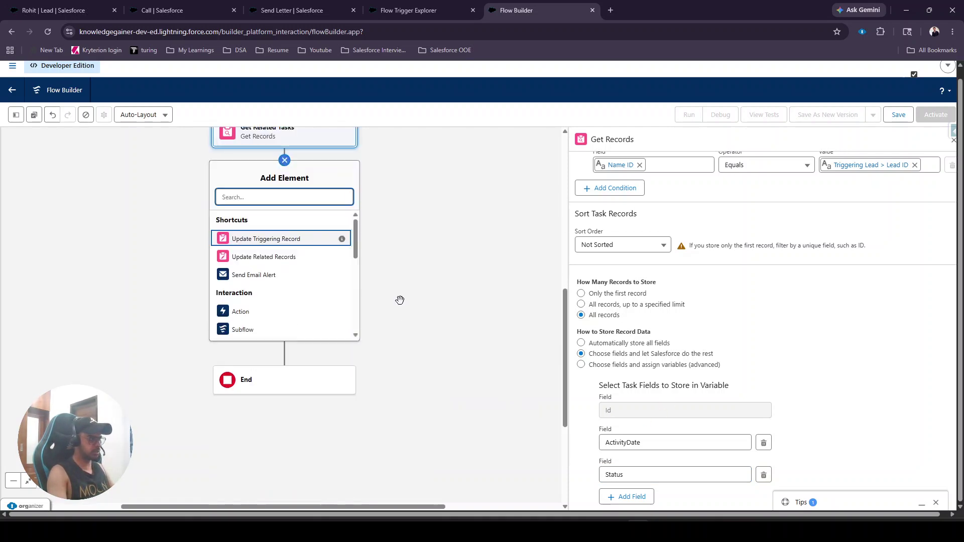
pyautogui.scroll(1, 401, 300)
pyautogui.write('decision')
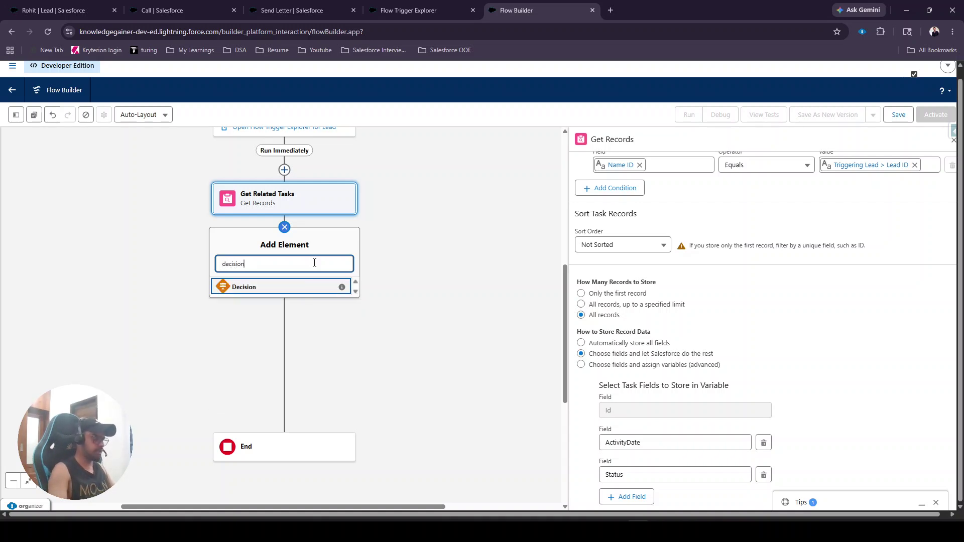
pyautogui.click(276, 286)
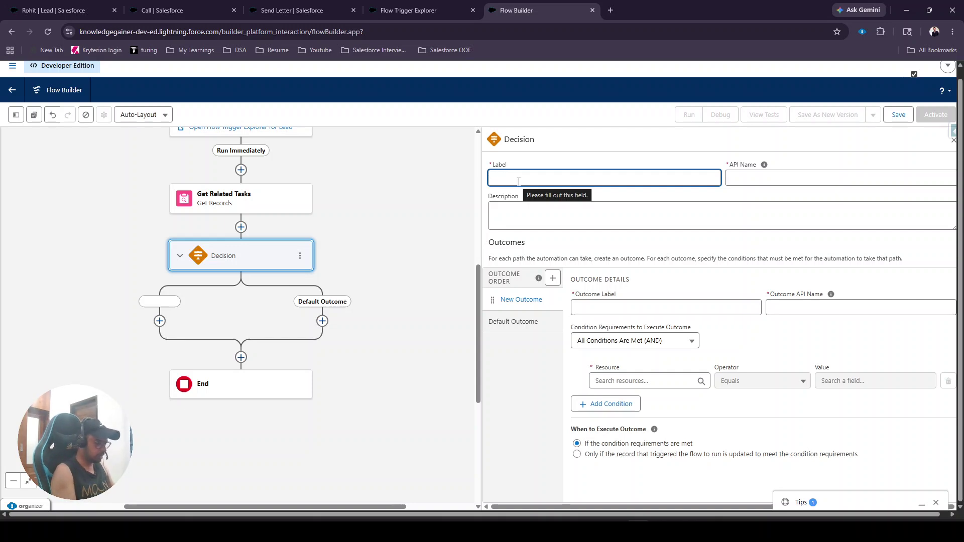
pyautogui.write('Tasks')
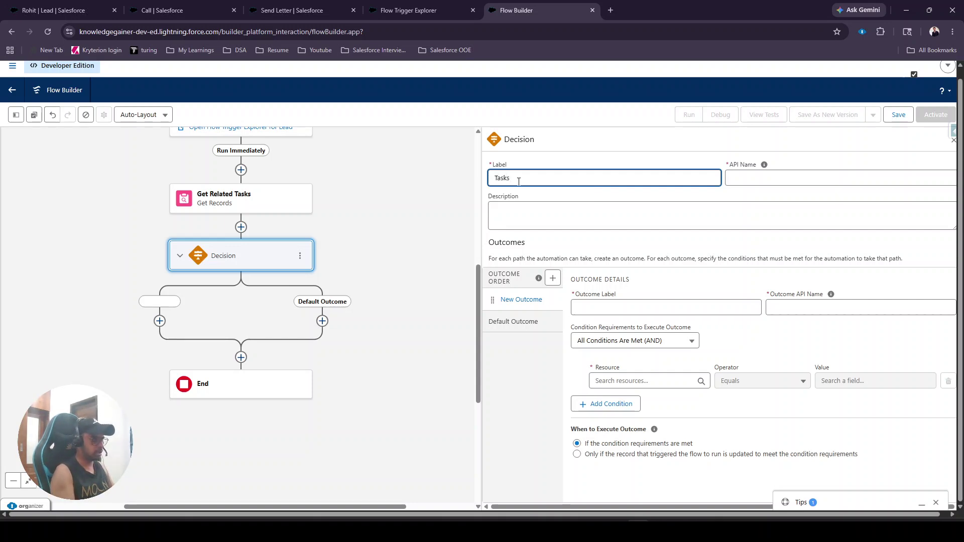
pyautogui.write(' r')
pyautogui.write('E')
pyautogui.write('xists')
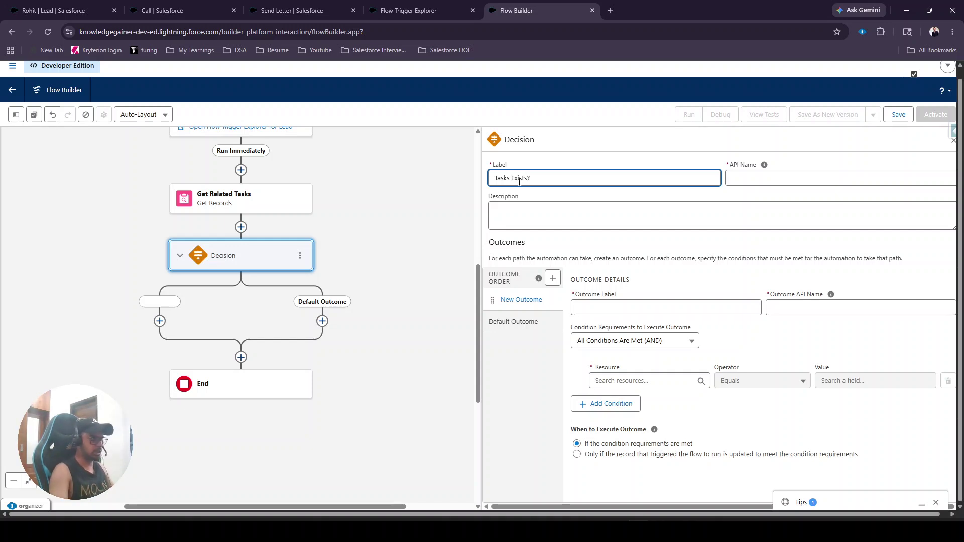
pyautogui.write('?')
pyautogui.click(568, 196)
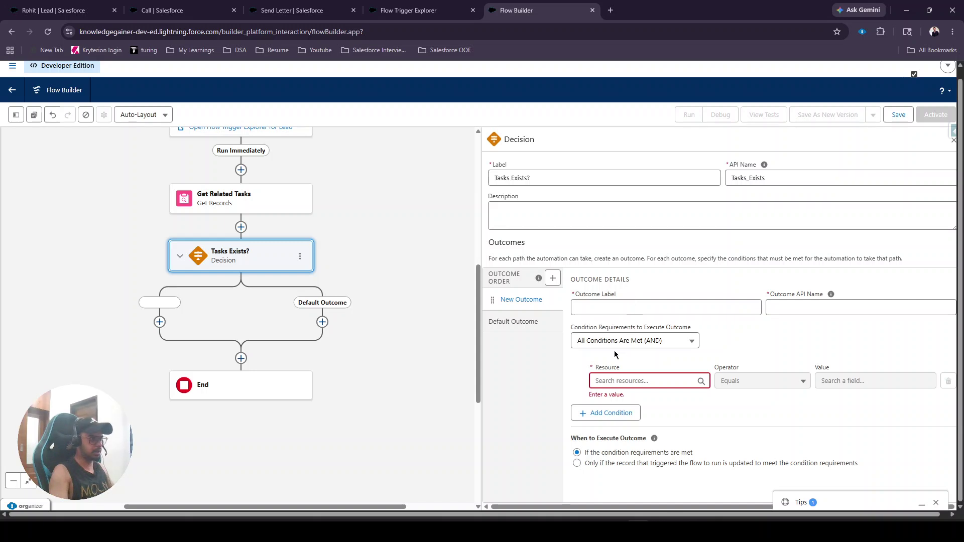
# Label the decision's new outcome Yes and set its condition to Tasks from Get Related Tasks Is Null False.
pyautogui.click(618, 307)
pyautogui.write('Yes')
pyautogui.click(780, 346)
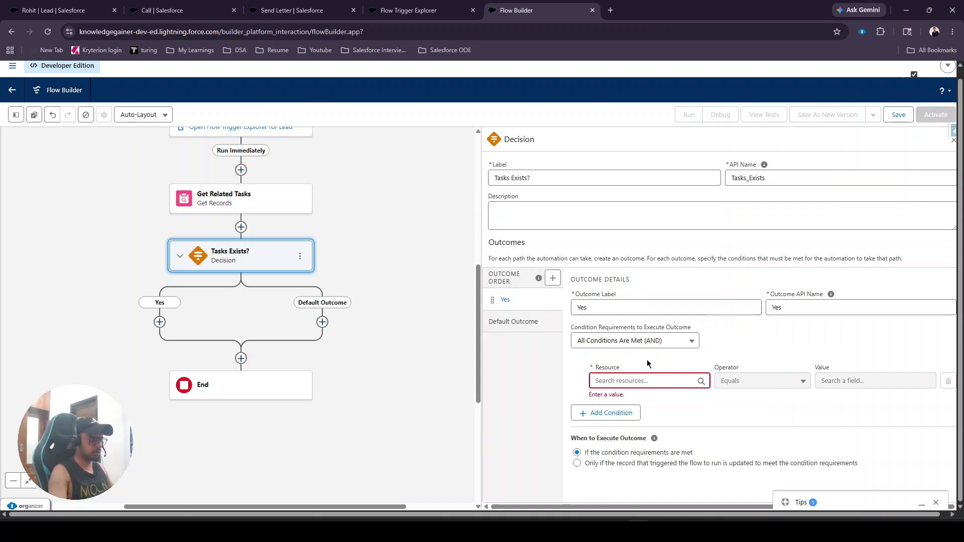
pyautogui.click(636, 380)
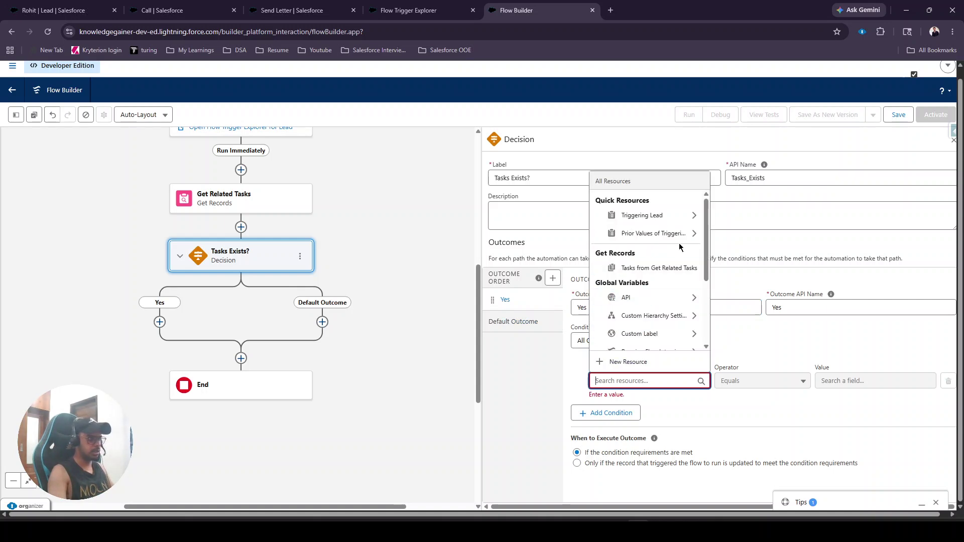
pyautogui.click(645, 271)
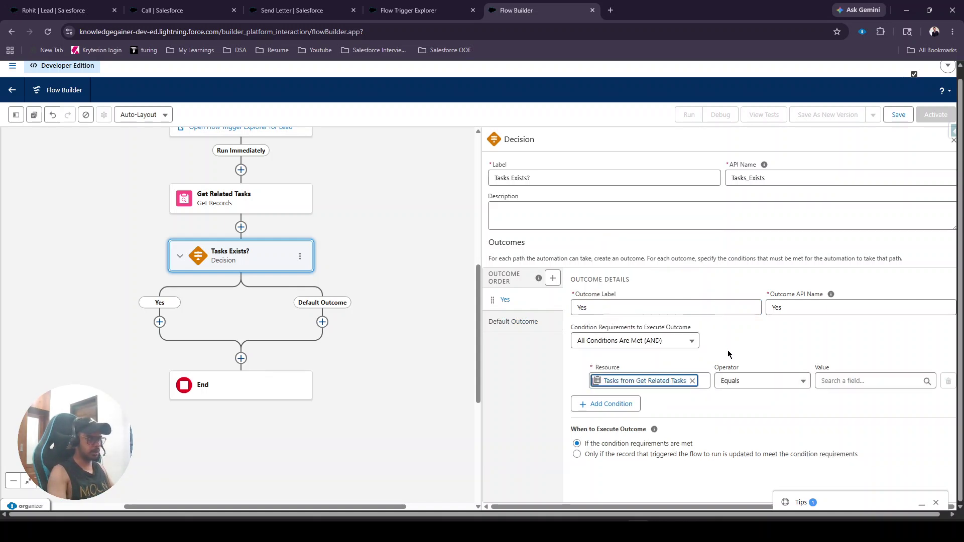
pyautogui.click(740, 380)
pyautogui.click(740, 348)
pyautogui.click(848, 377)
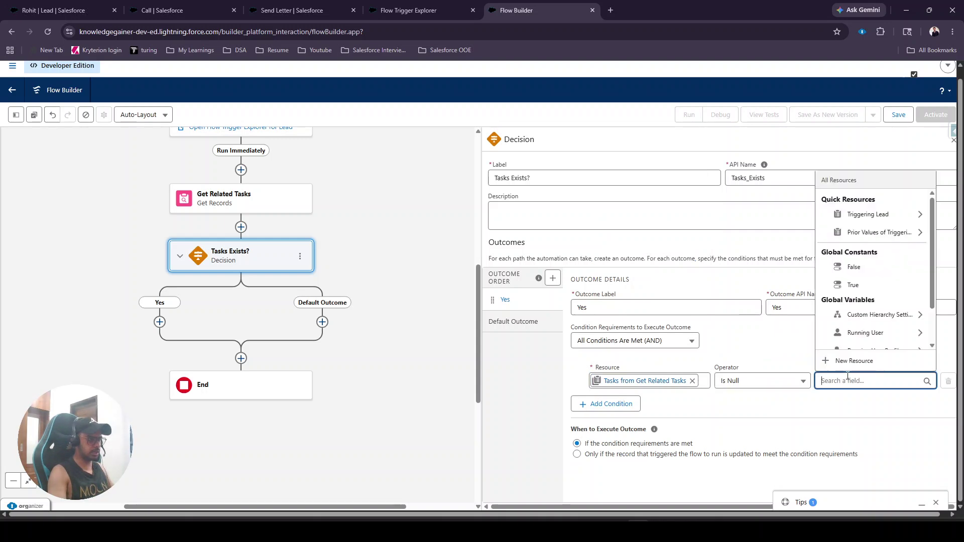
pyautogui.write('false')
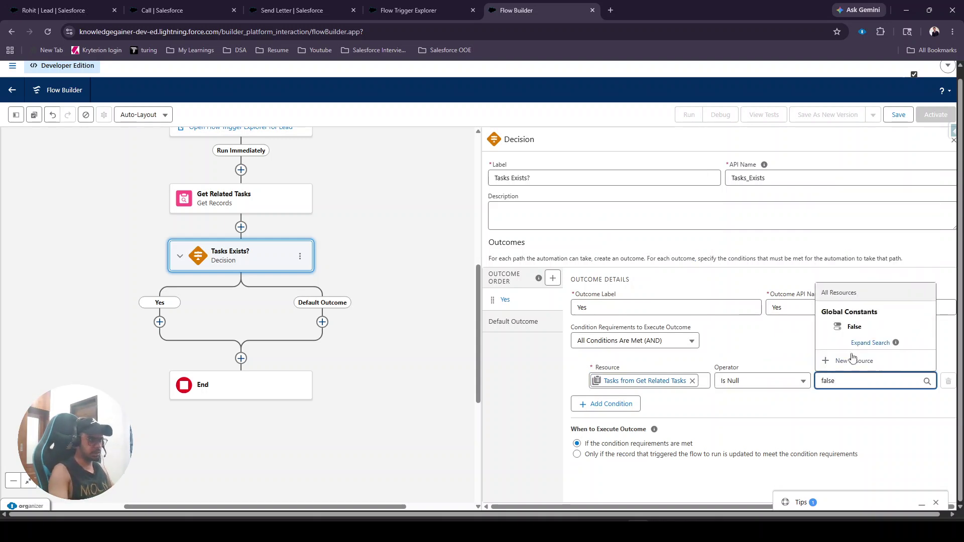
pyautogui.click(859, 333)
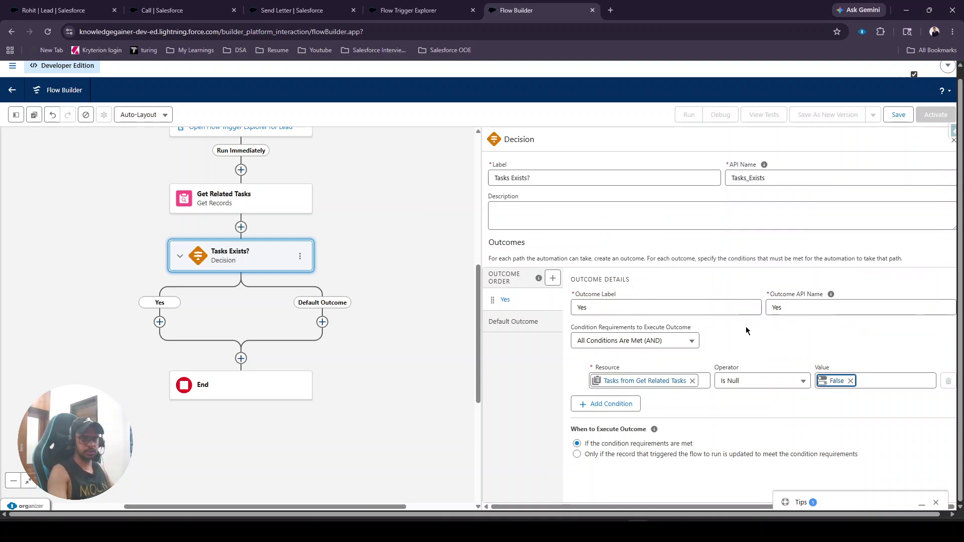
# Rename the default outcome of the Tasks Exists? decision to No.
pyautogui.click(513, 321)
pyautogui.click(635, 306)
pyautogui.press('BackSpace')
pyautogui.press('BackSpace')
pyautogui.press('BackSpace')
pyautogui.press('BackSpace')
pyautogui.press('BackSpace')
pyautogui.press('BackSpace')
pyautogui.press('BackSpace')
pyautogui.press('BackSpace')
pyautogui.press('BackSpace')
pyautogui.press('BackSpace')
pyautogui.press('BackSpace')
pyautogui.press('BackSpace')
pyautogui.press('BackSpace')
pyautogui.press('BackSpace')
pyautogui.press('BackSpace')
pyautogui.write('No')
pyautogui.click(672, 277)
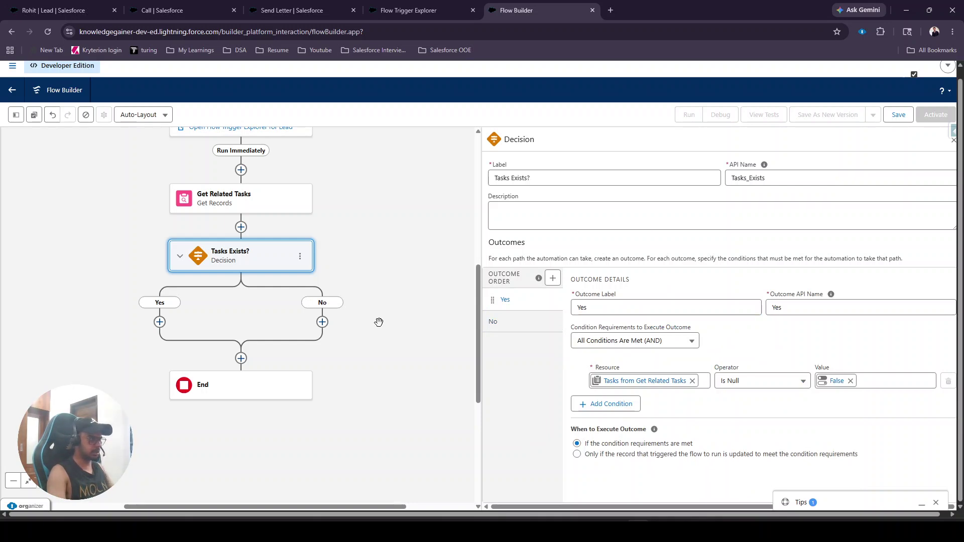
# Add an End element to the No path of the decision.
pyautogui.click(322, 322)
pyautogui.scroll(-10, 301, 427)
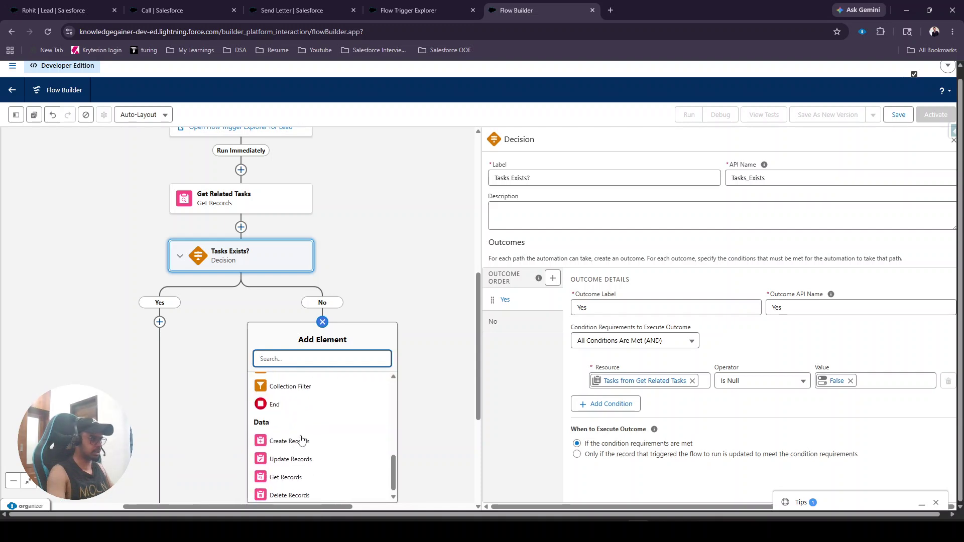
pyautogui.click(297, 411)
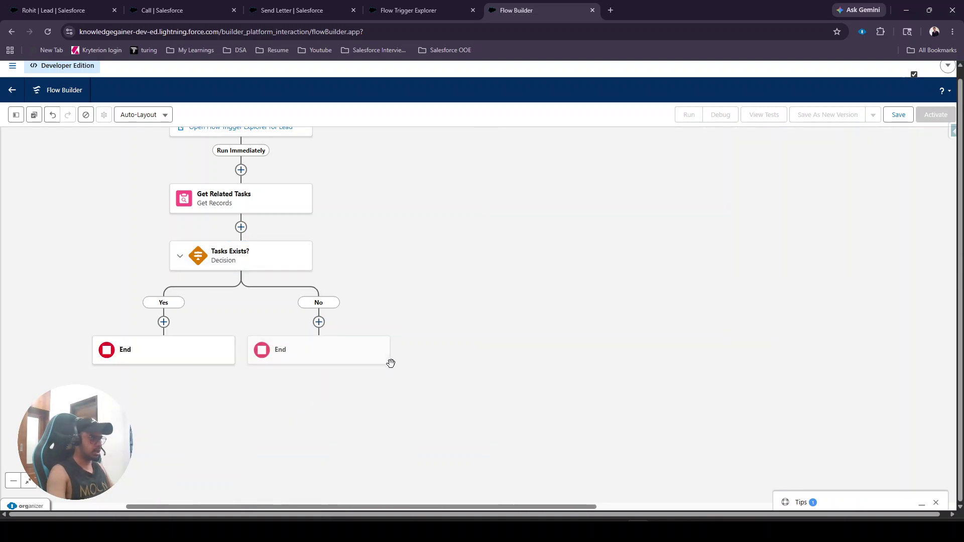
# Add a Collection Sort element on the Yes path and label it "Get Recent Due Date Task".
pyautogui.moveTo(420, 310); pyautogui.dragTo(599, 348)
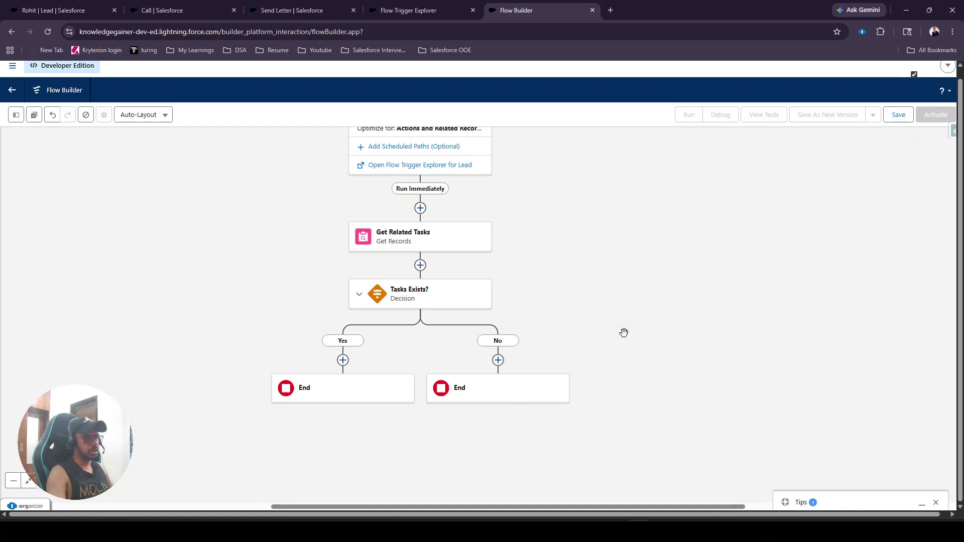
pyautogui.click(343, 361)
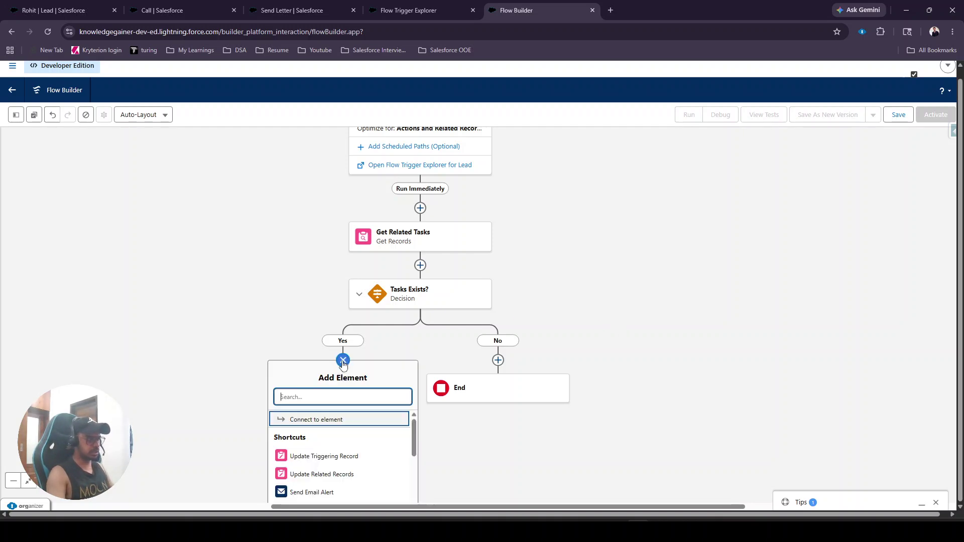
pyautogui.scroll(-2, 617, 329)
pyautogui.scroll(1, 617, 329)
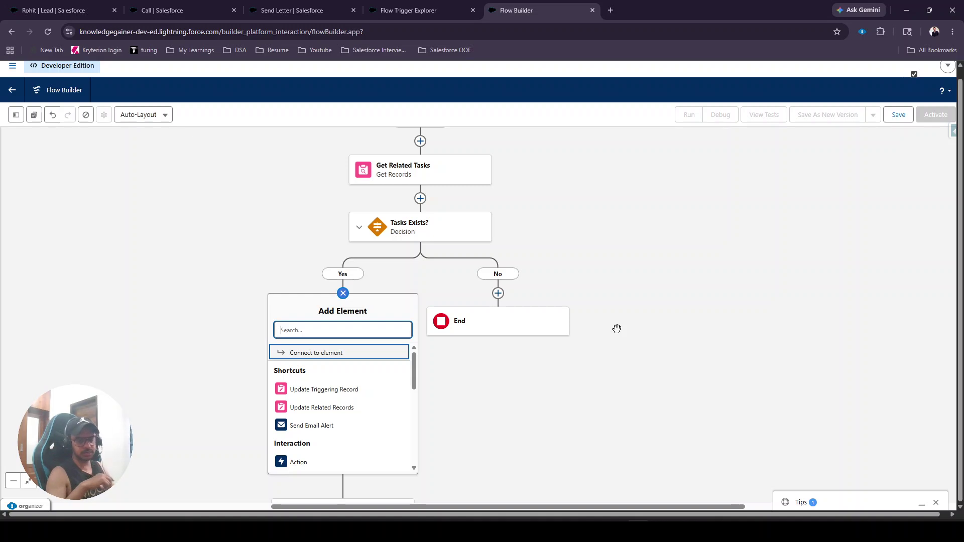
pyautogui.scroll(-5, 375, 416)
pyautogui.scroll(3, 375, 416)
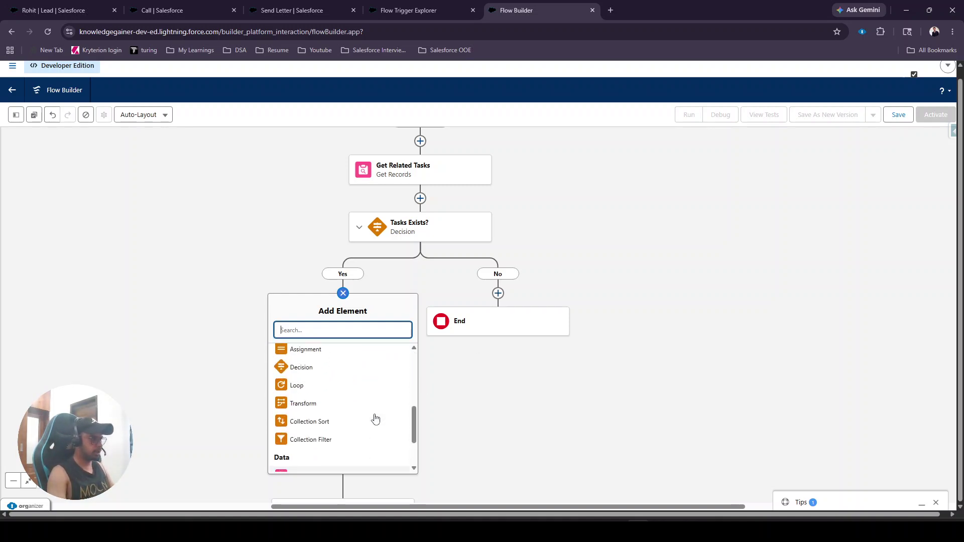
pyautogui.click(295, 421)
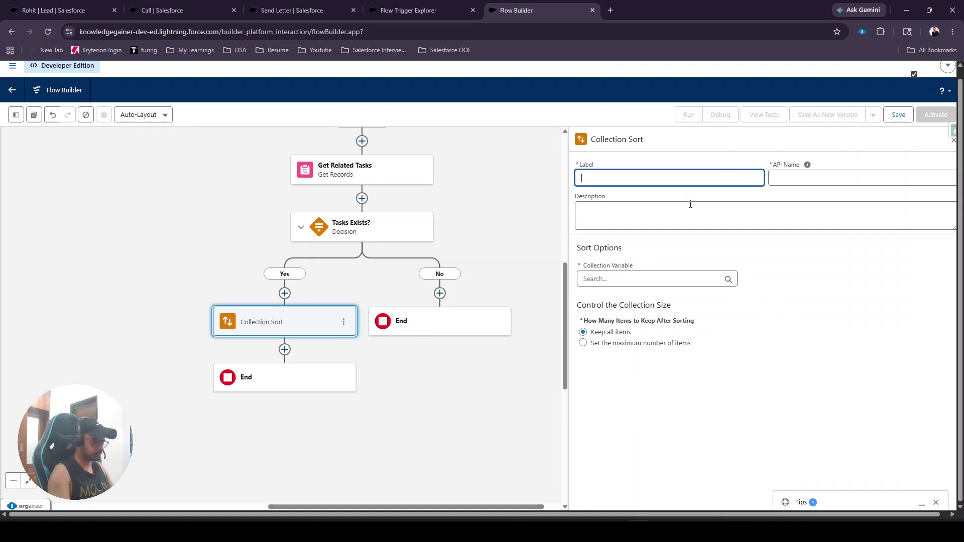
pyautogui.write('Get Rec')
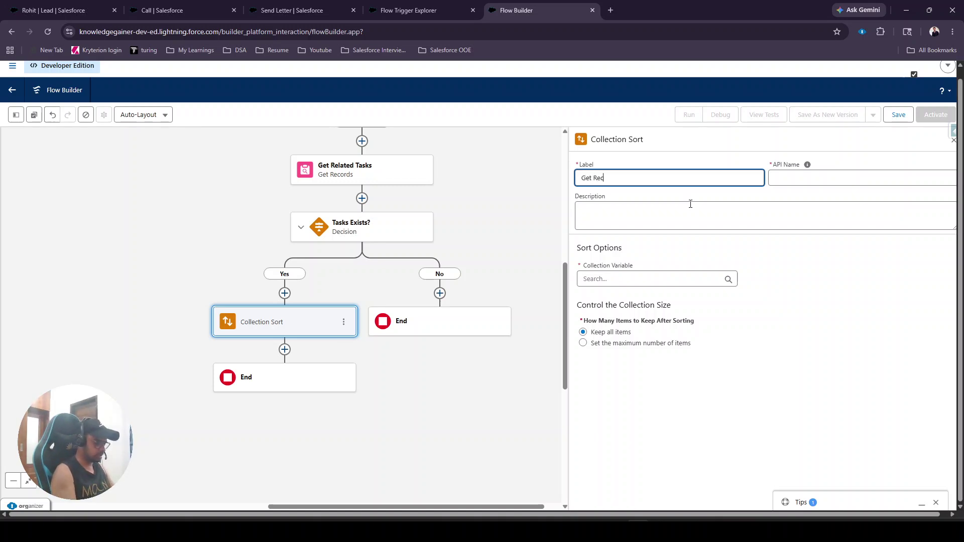
pyautogui.write('ent Due ')
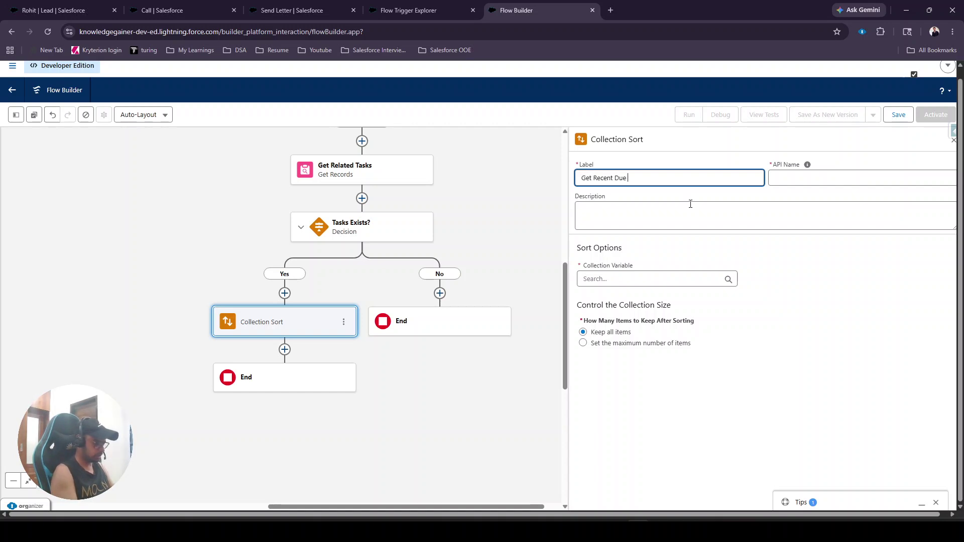
pyautogui.write('Date Task')
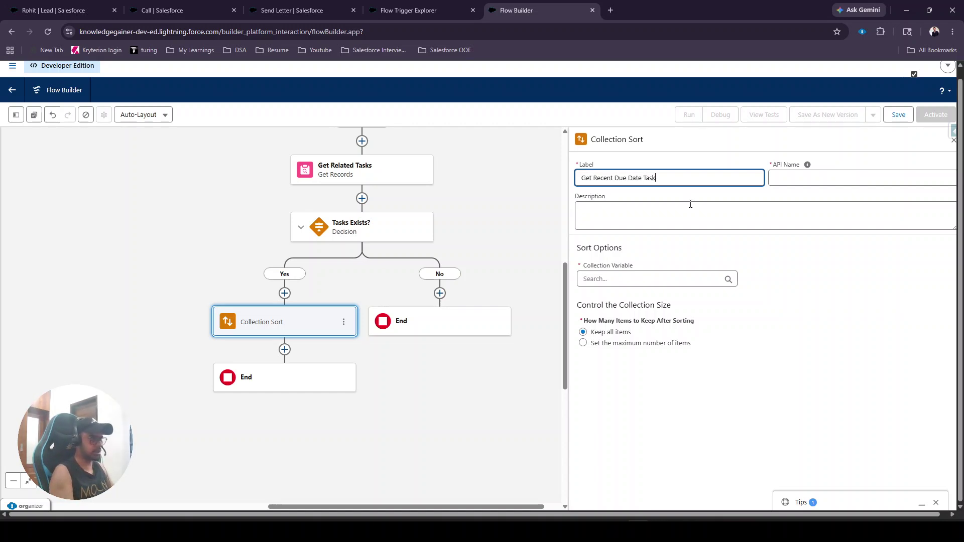
pyautogui.click(627, 200)
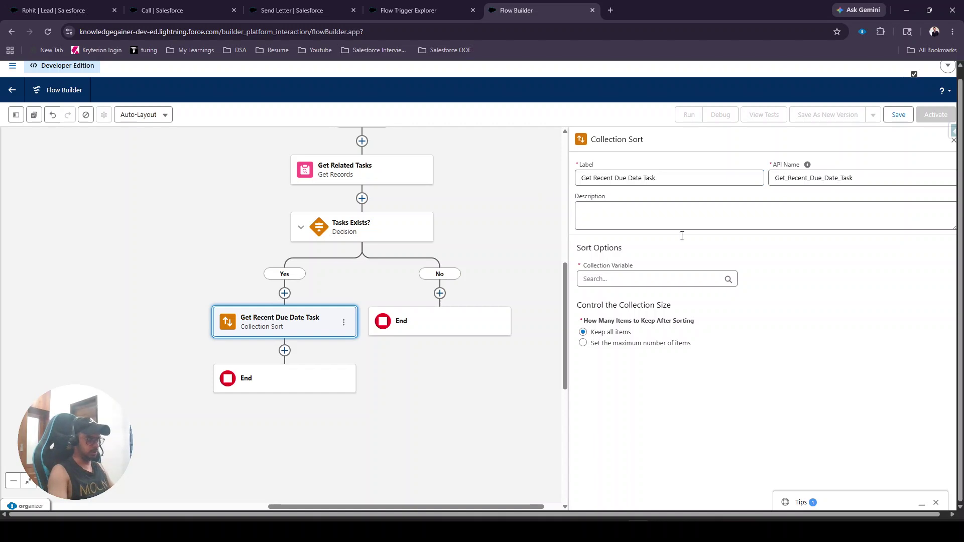
# Set the sort's collection variable to Tasks from Get Related Tasks and sort it by ActivityDate.
pyautogui.click(637, 277)
pyautogui.click(634, 332)
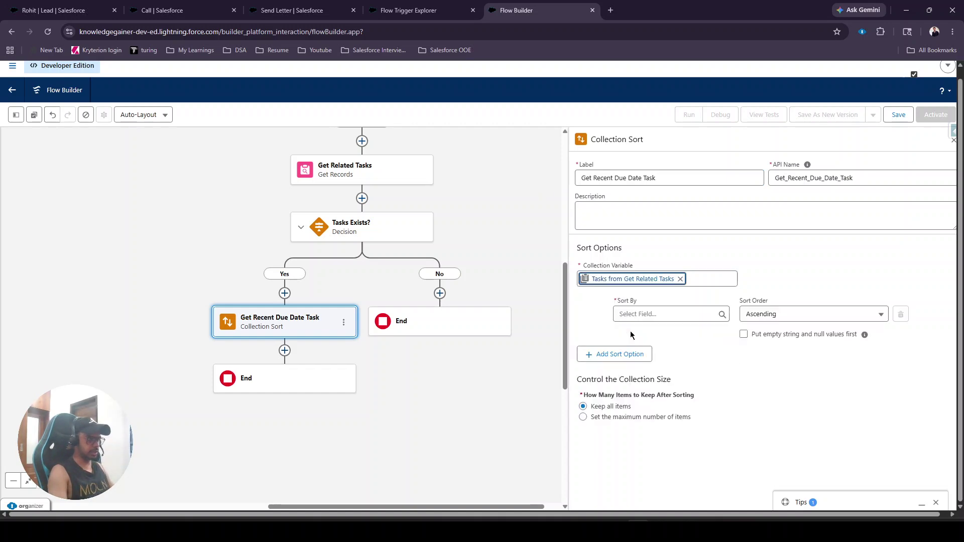
pyautogui.click(653, 315)
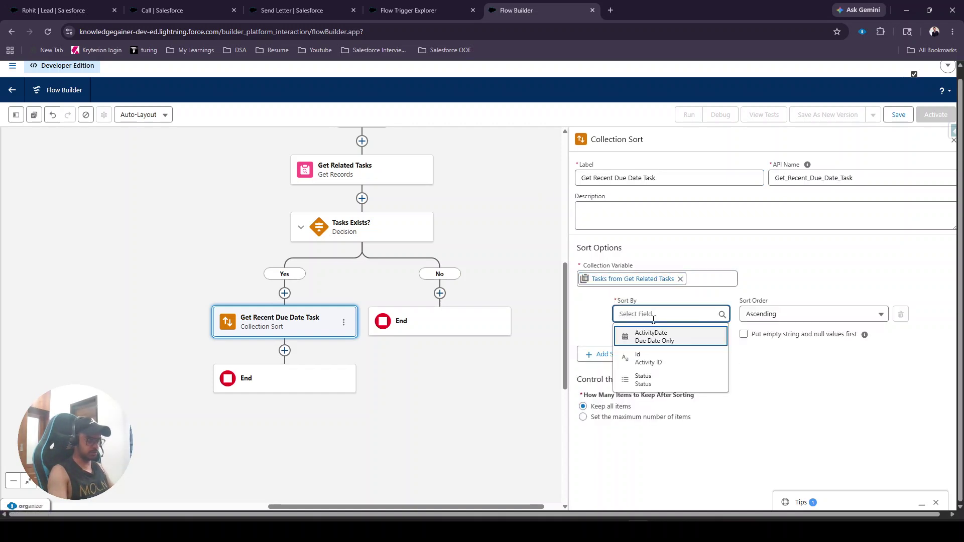
pyautogui.click(652, 340)
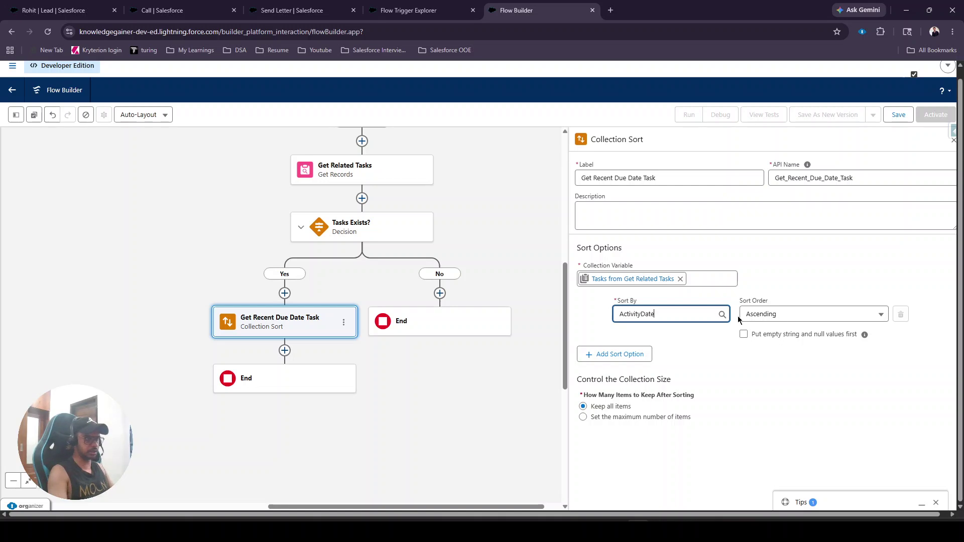
# Limit the Get Recent Due Date Task sort to keep a maximum of 1 item.
pyautogui.click(583, 417)
pyautogui.write('1')
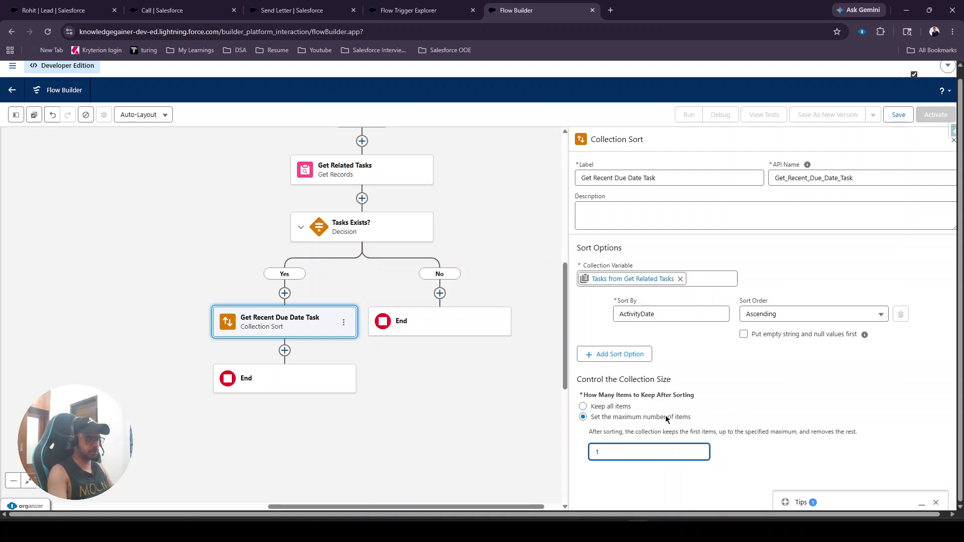
pyautogui.click(758, 403)
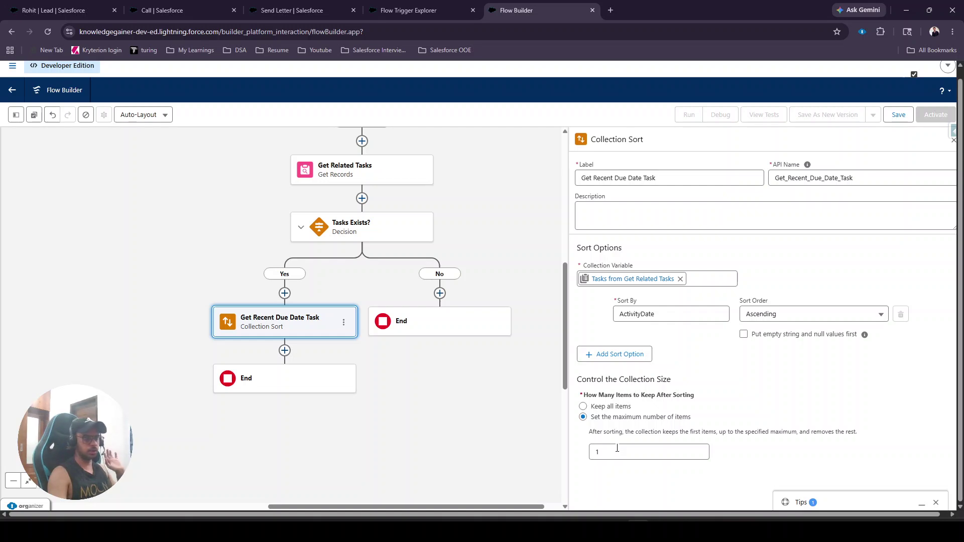
# Add a Loop element after the Get Recent Due Date Task sort on the Yes path.
pyautogui.moveTo(431, 396); pyautogui.dragTo(305, 322)
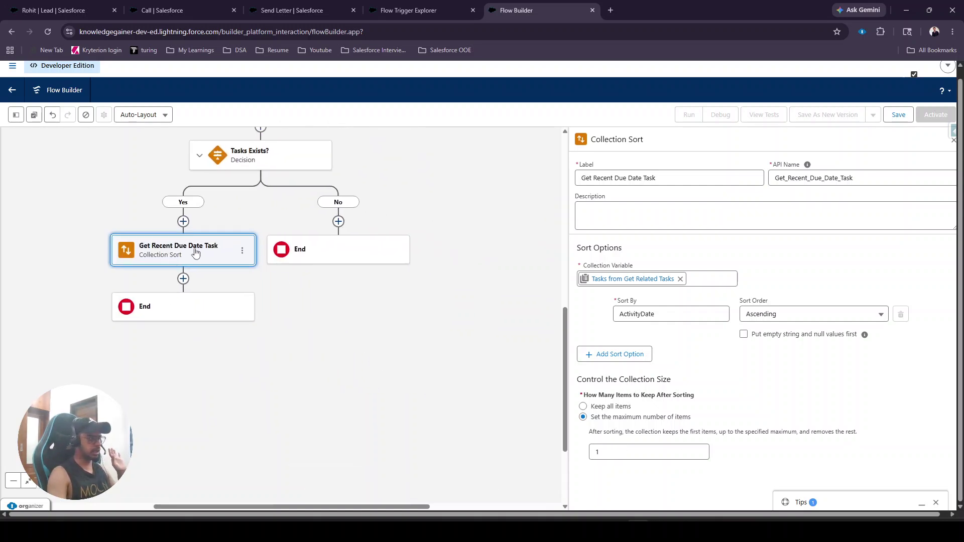
pyautogui.click(183, 278)
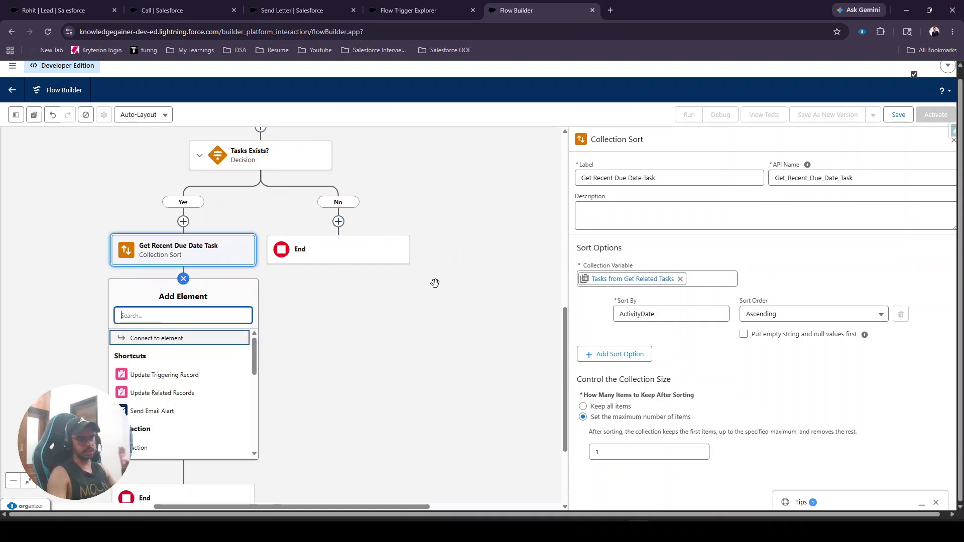
pyautogui.moveTo(372, 333); pyautogui.dragTo(465, 341)
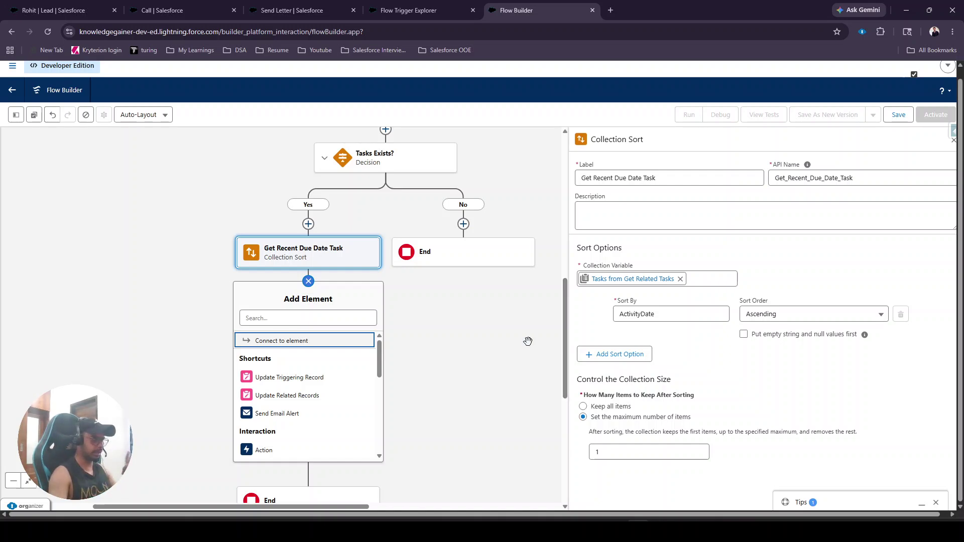
pyautogui.scroll(-3, 271, 374)
pyautogui.scroll(-2, 275, 369)
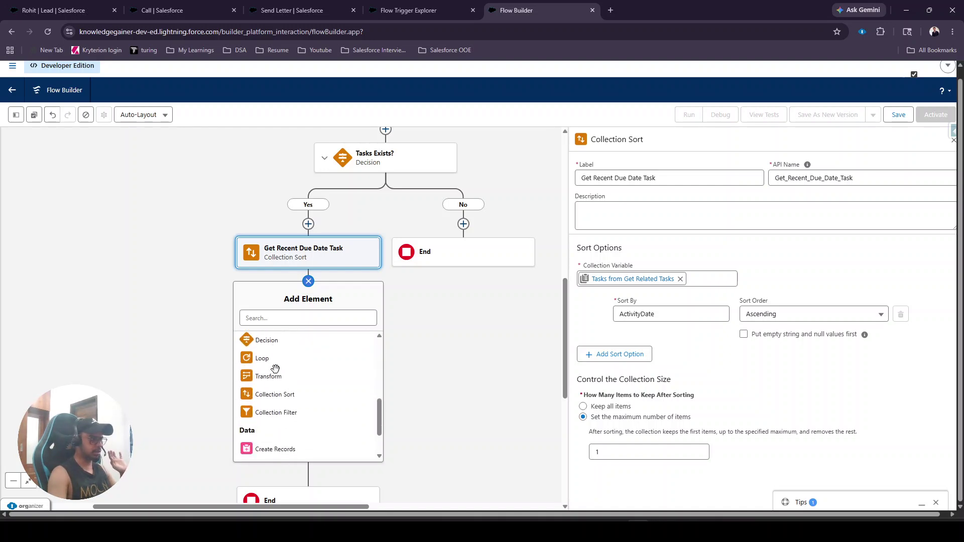
pyautogui.click(274, 366)
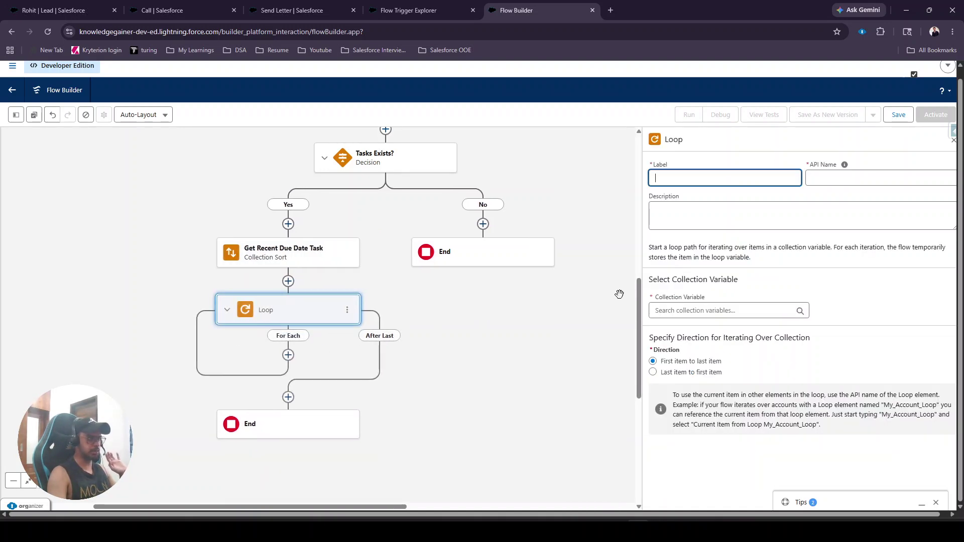
# Label the loop "Iterate over Collection Sort" and set its collection variable to Tasks from Get Related Tasks.
pyautogui.write('Iterat')
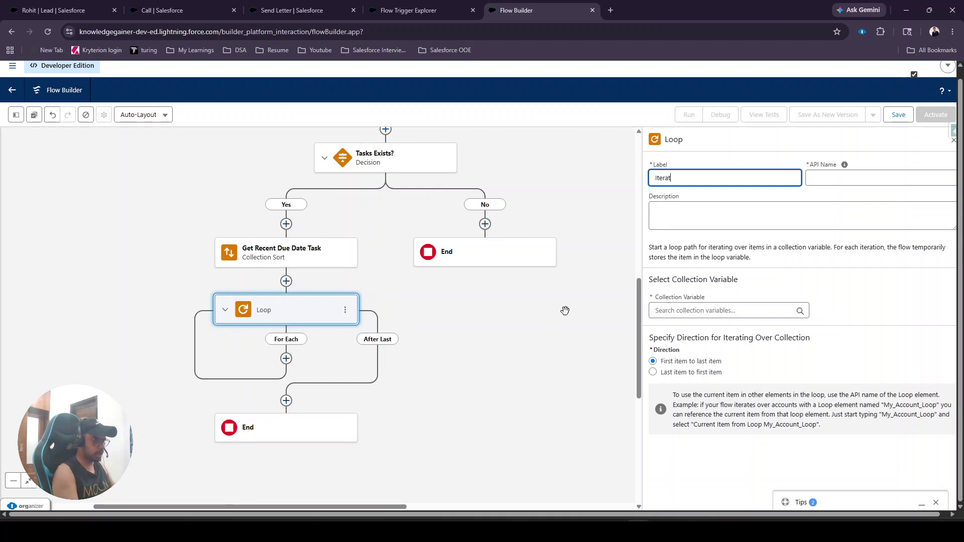
pyautogui.write('e over COllection Sort')
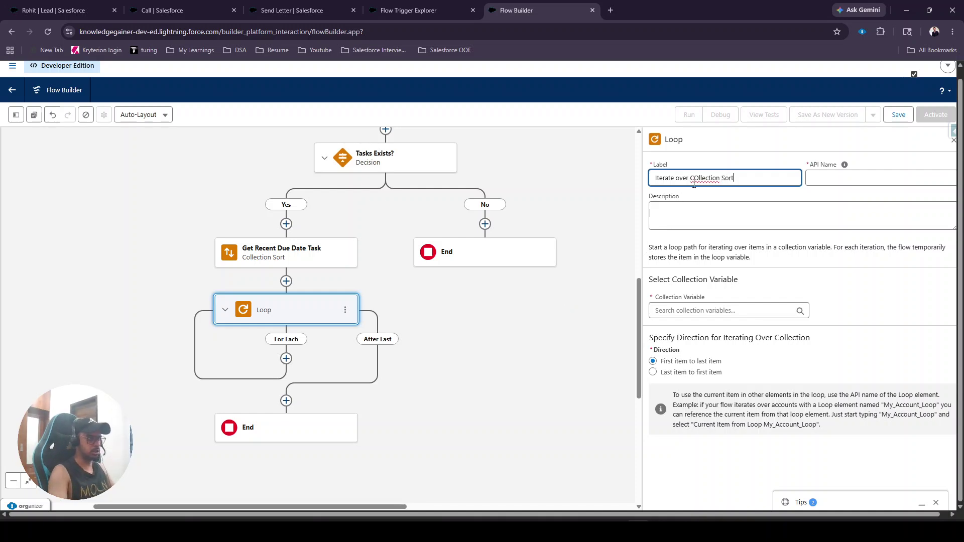
pyautogui.press('BackSpace')
pyautogui.write('o')
pyautogui.click(596, 176)
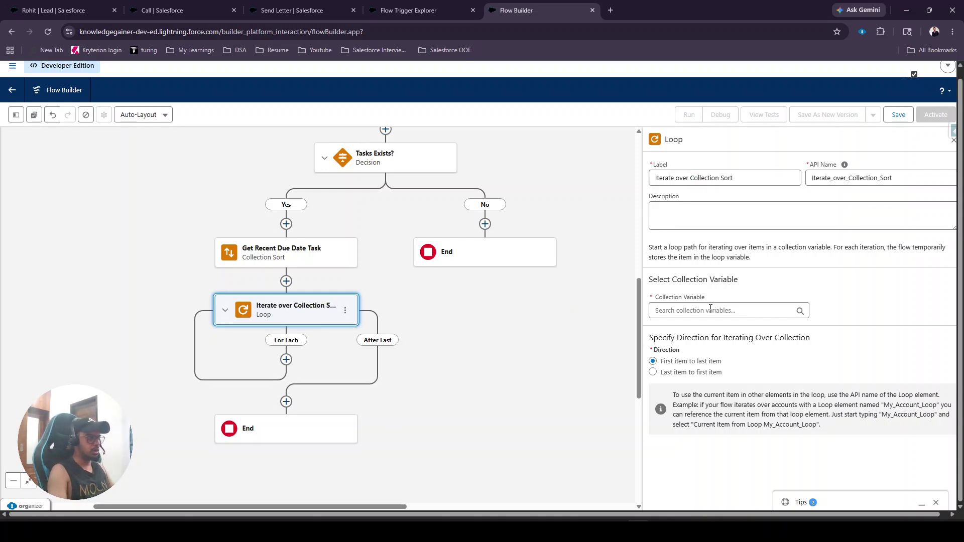
pyautogui.click(696, 311)
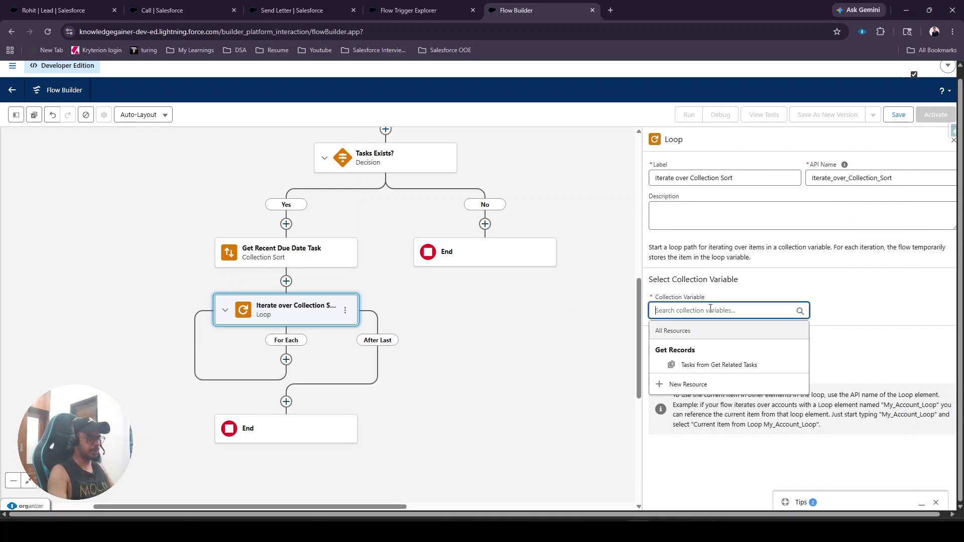
pyautogui.click(693, 365)
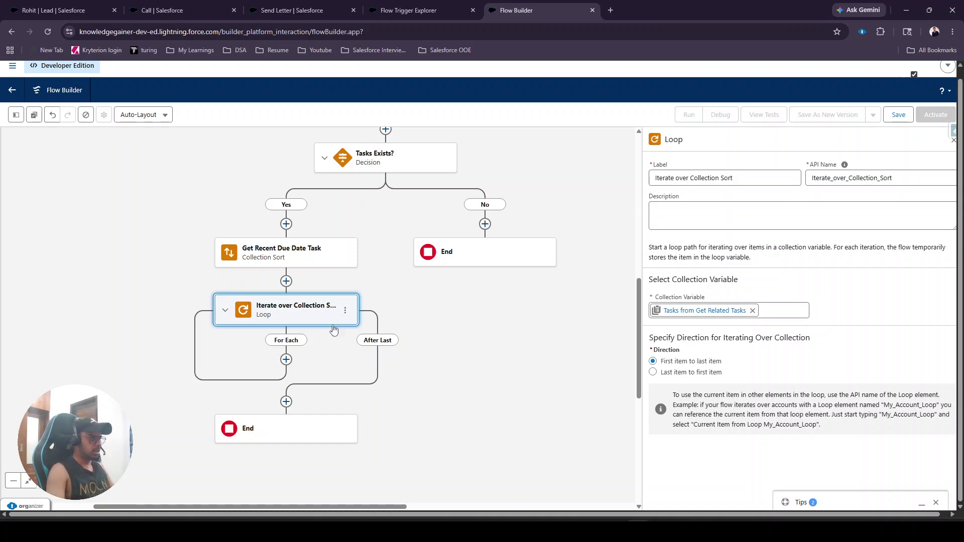
# Add an Assignment element on the loop's For Each path and label it "Assign Task Status as Completed".
pyautogui.moveTo(444, 347); pyautogui.dragTo(444, 337)
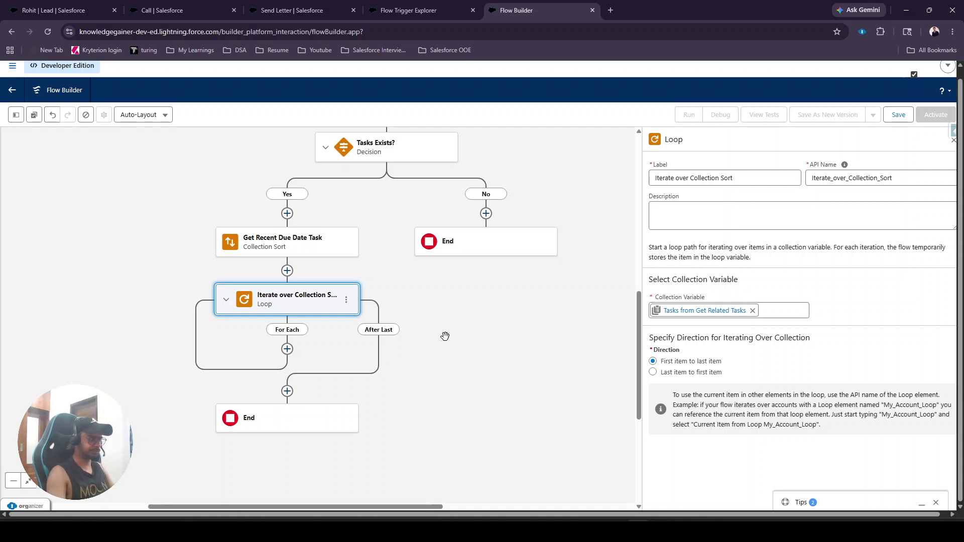
pyautogui.click(286, 348)
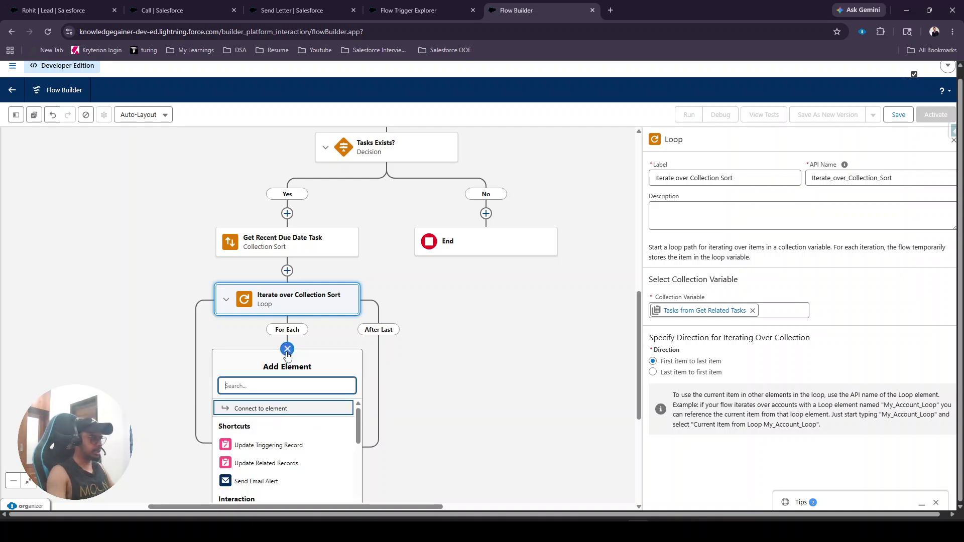
pyautogui.write('assi')
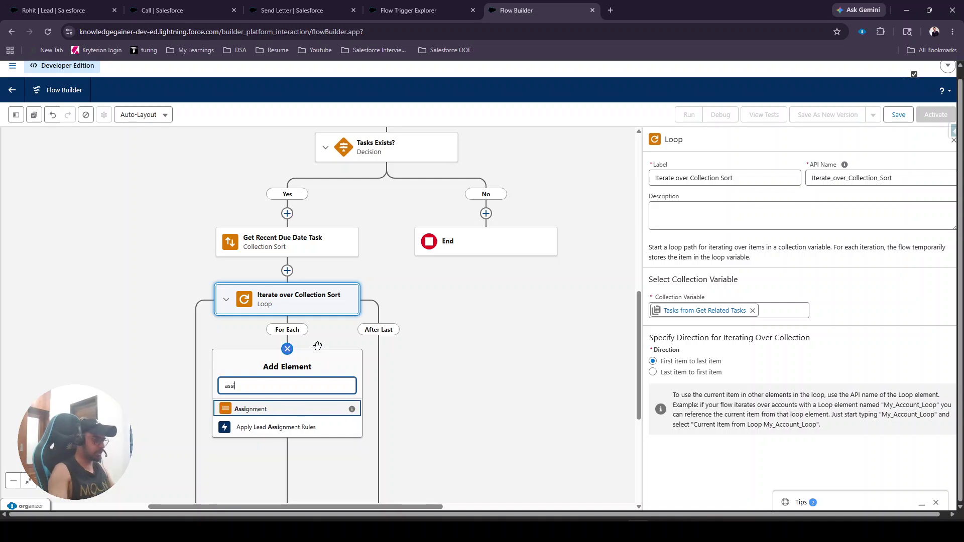
pyautogui.click(266, 411)
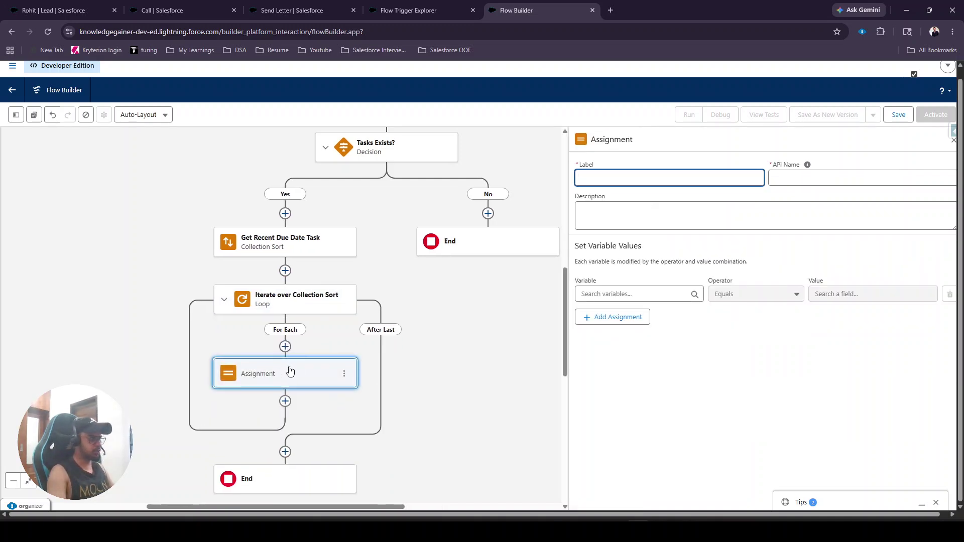
pyautogui.write('A')
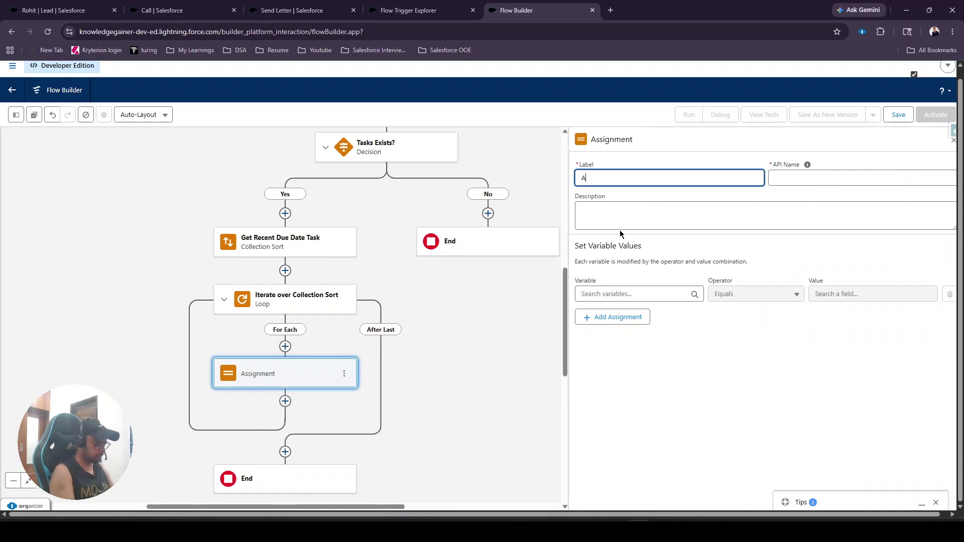
pyautogui.write('ssign Task Stat')
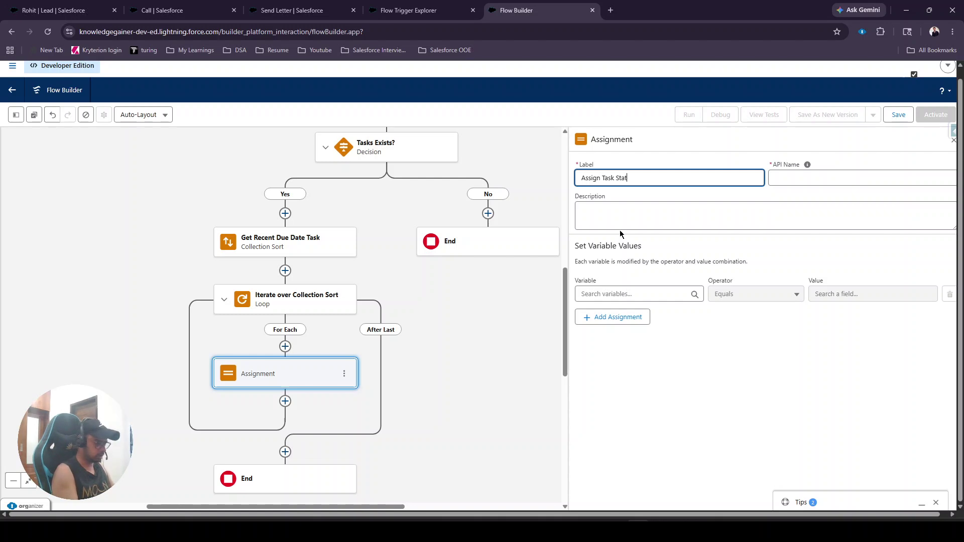
pyautogui.write('us as ')
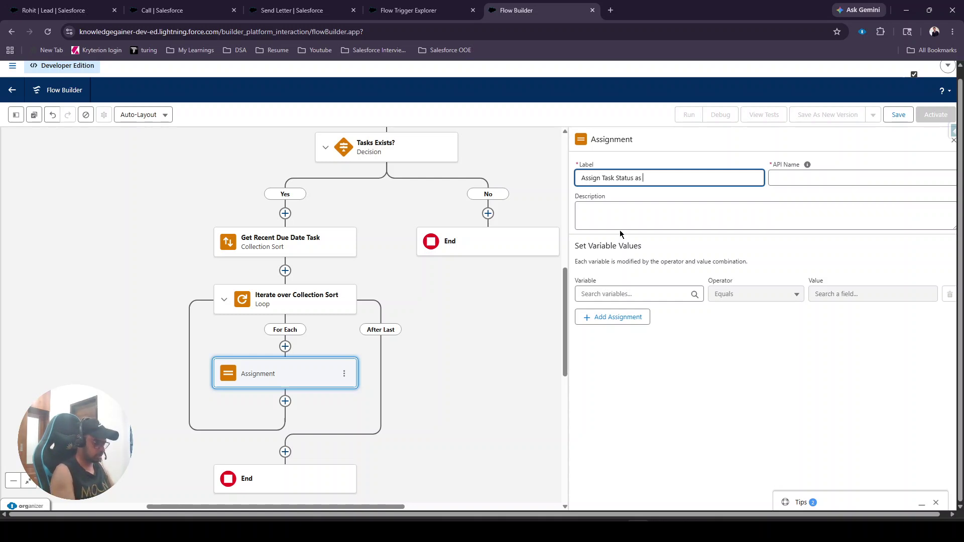
pyautogui.write('Completed')
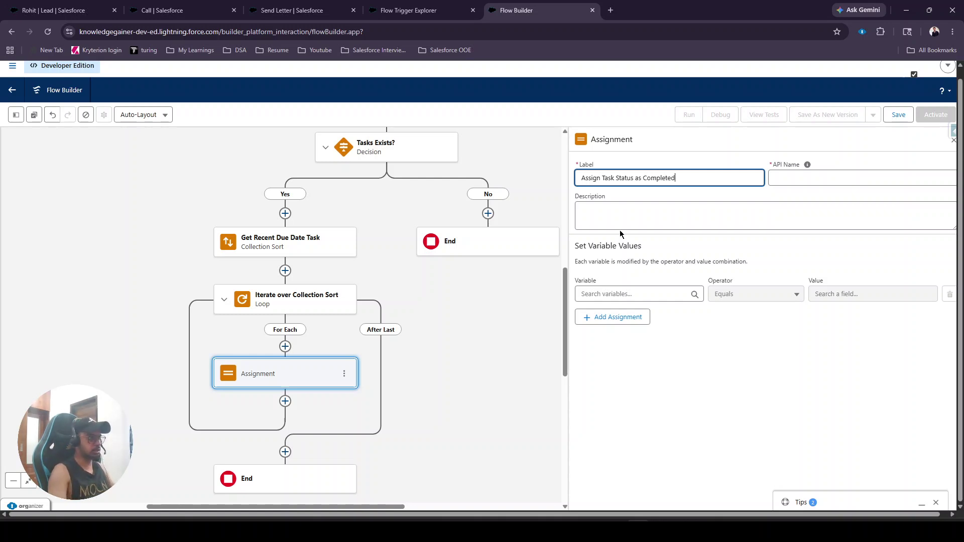
pyautogui.click(619, 248)
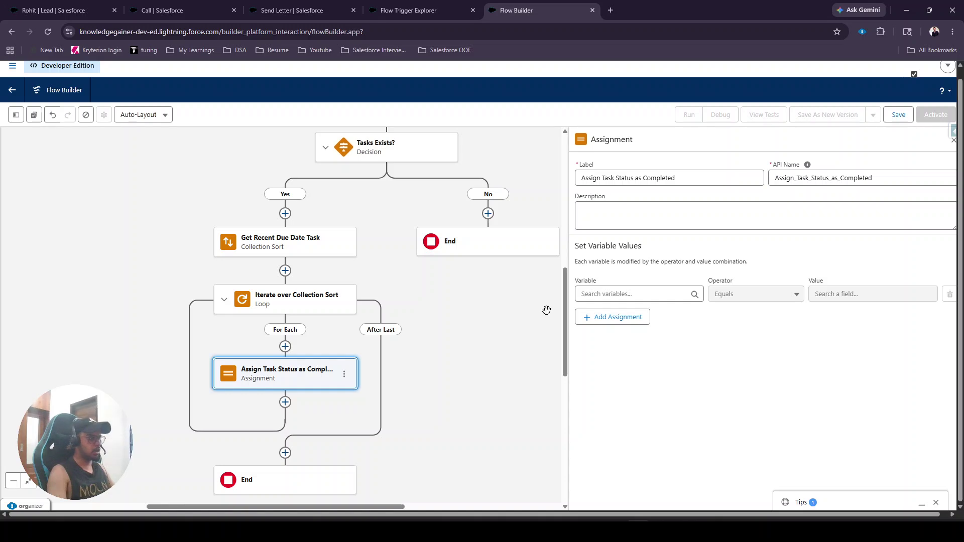
# Assign the value Completed to the Status field of the current item from the Iterate over Collection Sort loop.
pyautogui.click(617, 293)
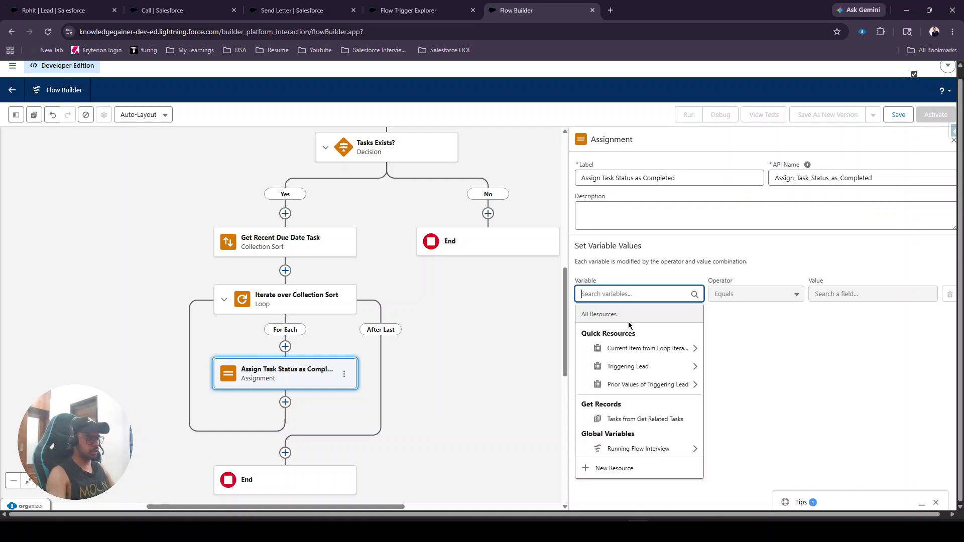
pyautogui.click(648, 348)
pyautogui.write('.Statu')
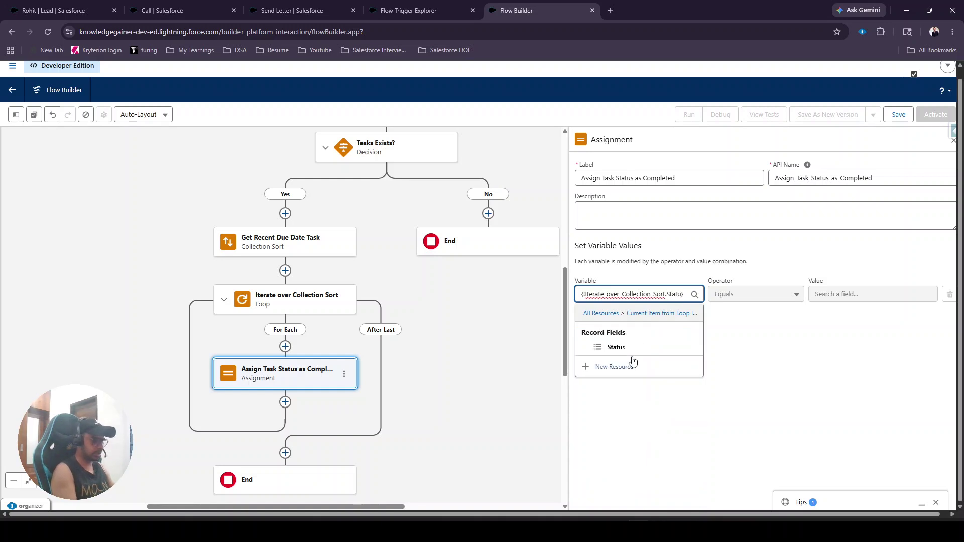
pyautogui.write('s}')
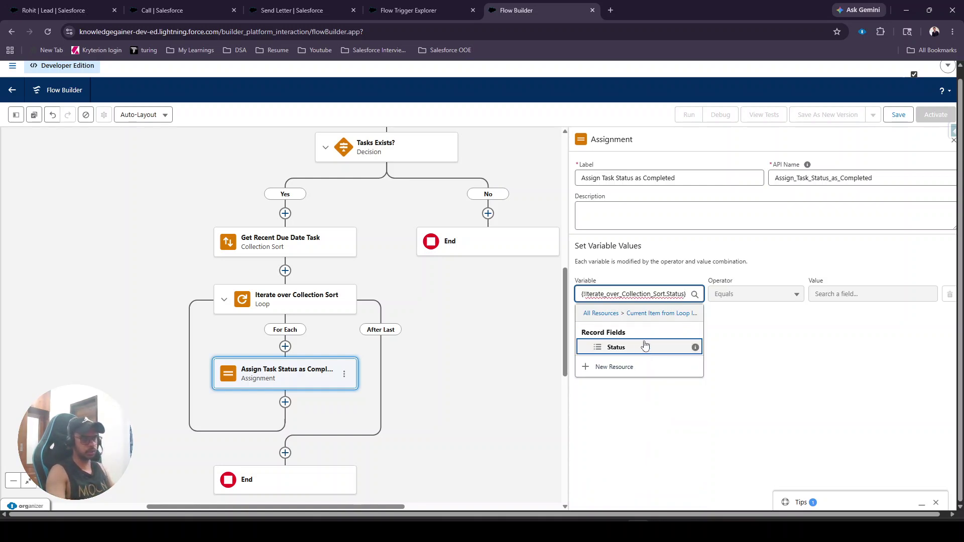
pyautogui.click(646, 346)
pyautogui.click(839, 295)
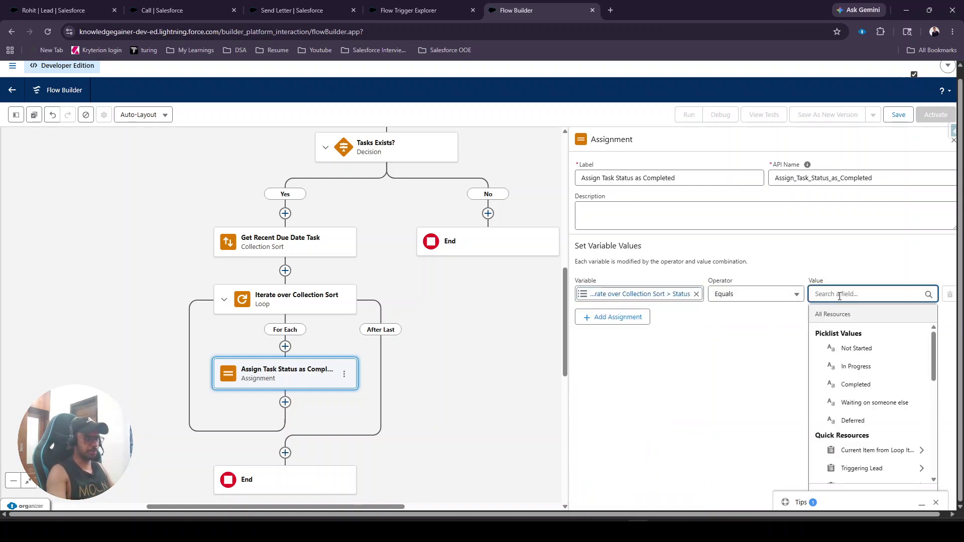
pyautogui.click(844, 384)
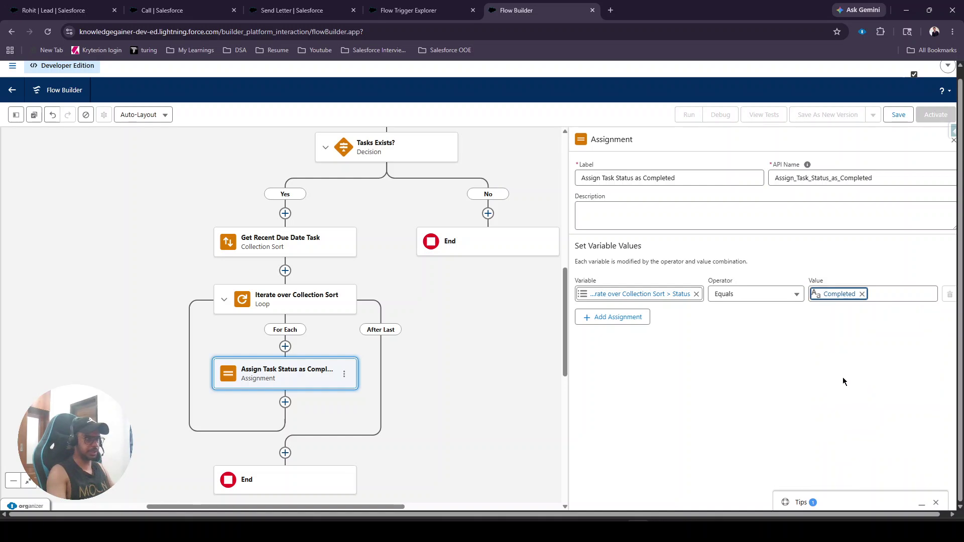
# Add a second Assignment after Assign Task Status as Completed inside the loop and label it "Store Task in collection".
pyautogui.moveTo(455, 333); pyautogui.dragTo(512, 318)
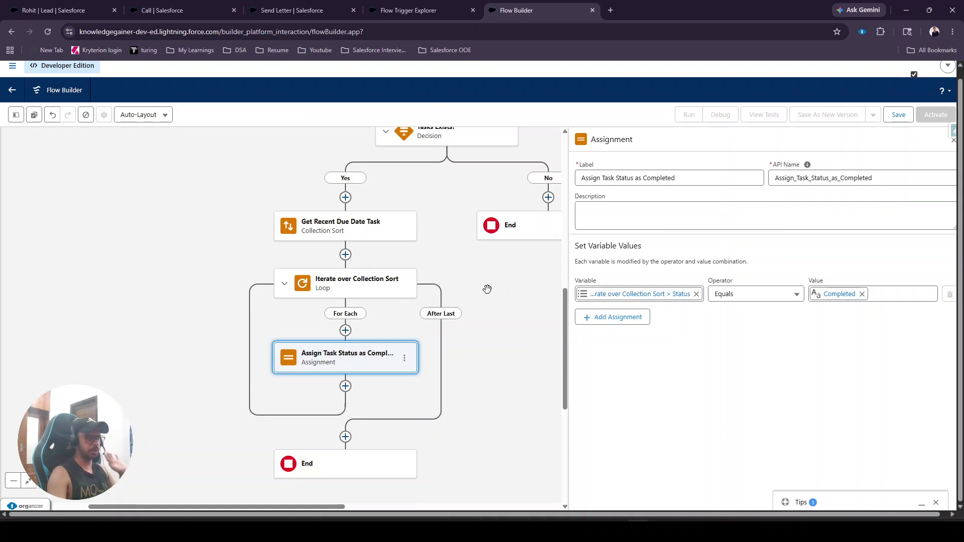
pyautogui.moveTo(497, 334); pyautogui.dragTo(491, 315)
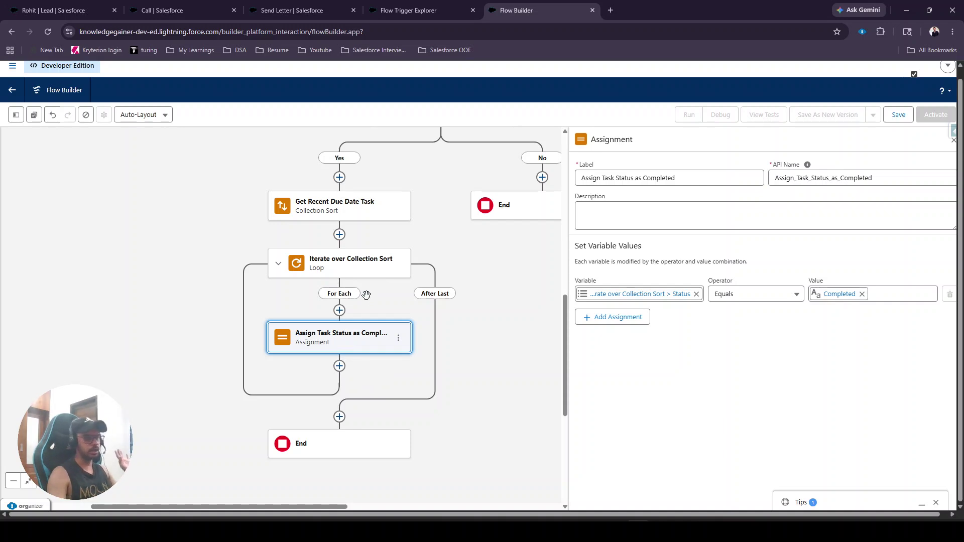
pyautogui.click(340, 367)
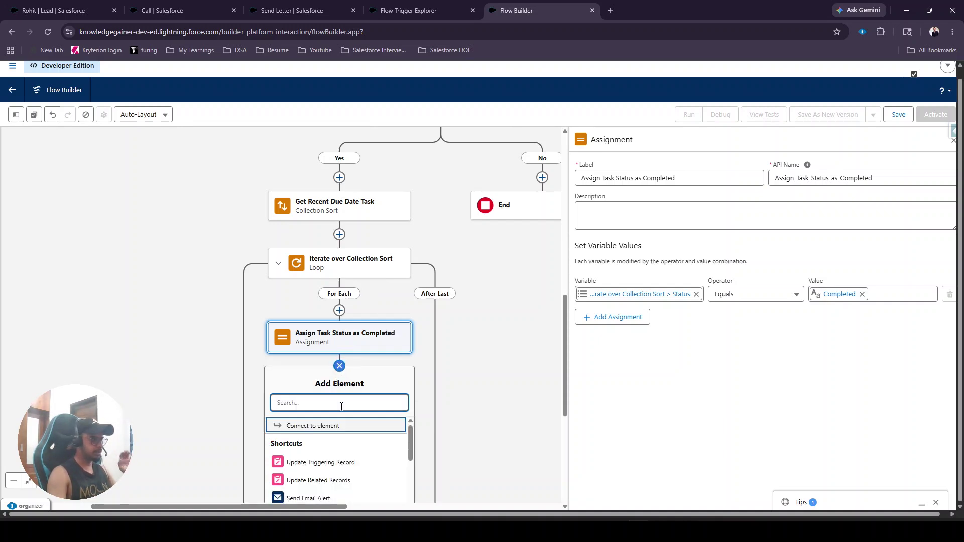
pyautogui.write('assi')
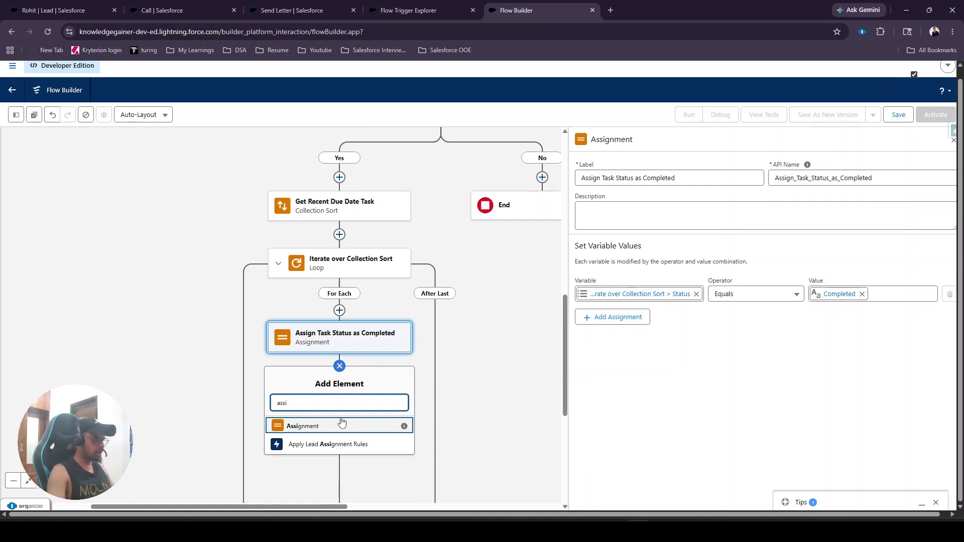
pyautogui.click(338, 426)
pyautogui.write('Store ')
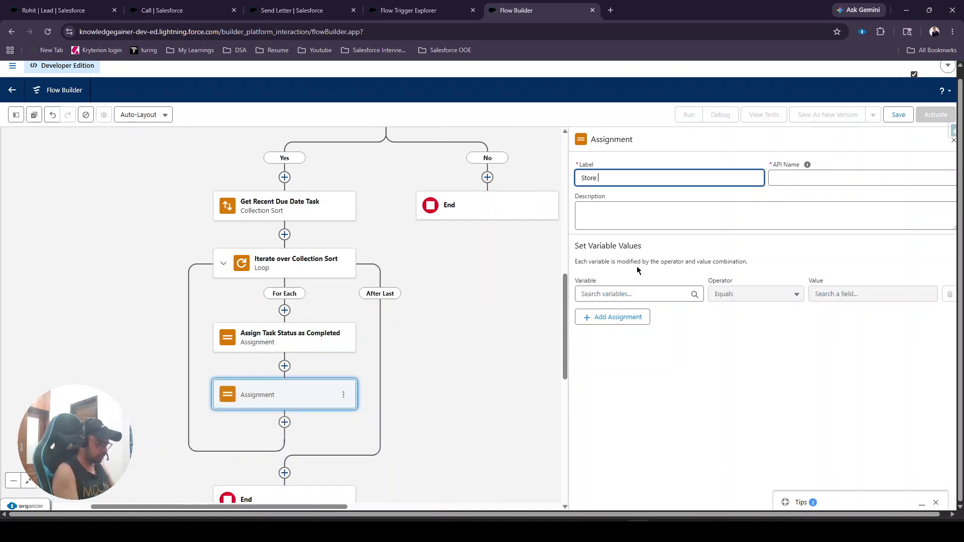
pyautogui.write('Task in ')
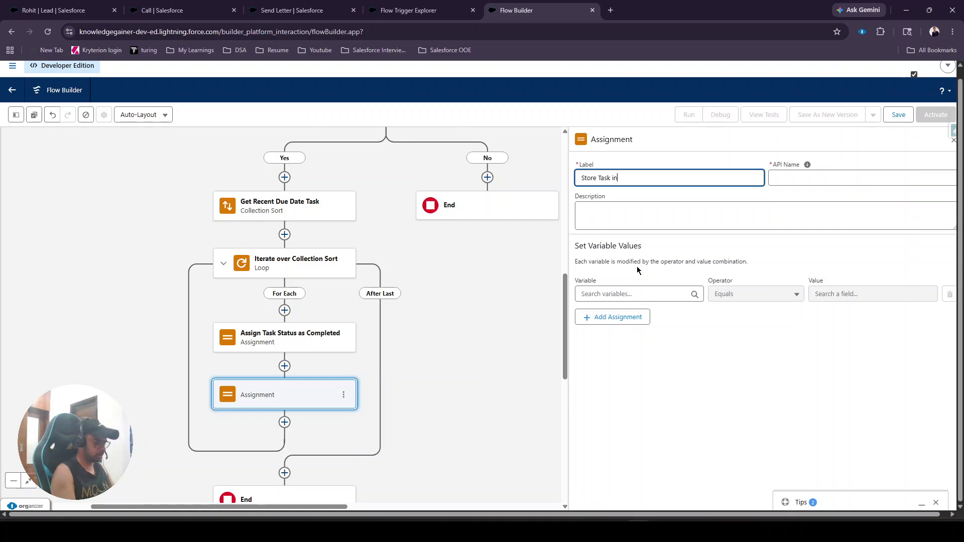
pyautogui.write('cillcton')
pyautogui.press('BackSpace')
pyautogui.press('BackSpace')
pyautogui.press('BackSpace')
pyautogui.press('BackSpace')
pyautogui.write('ecto')
pyautogui.write('on')
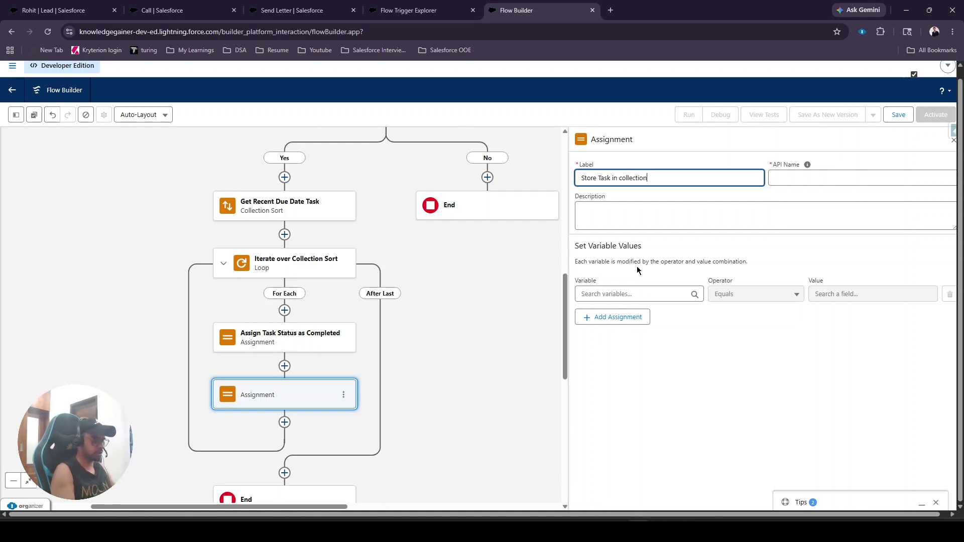
pyautogui.click(641, 198)
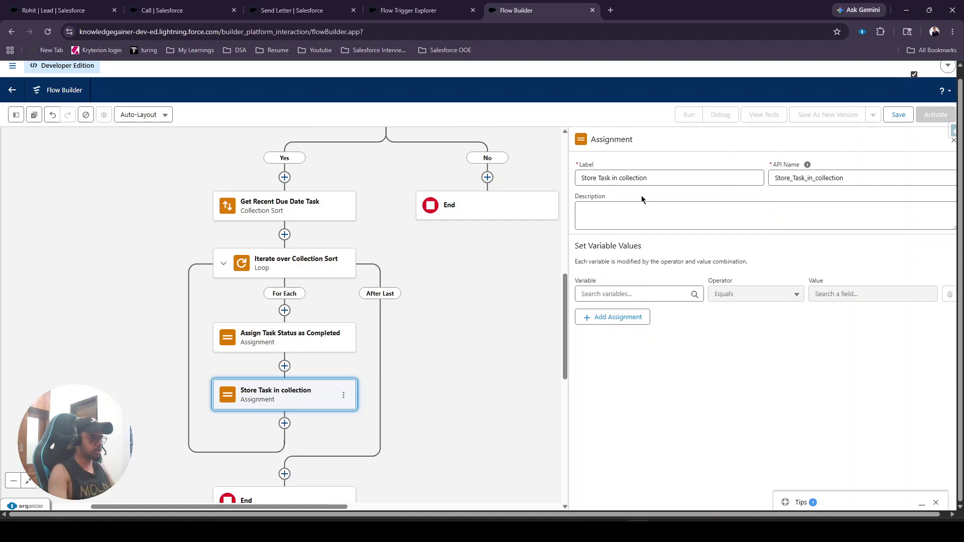
# Create a new Variable resource for the Store Task in collection assignment with the API name taskCollection.
pyautogui.click(622, 293)
pyautogui.click(614, 469)
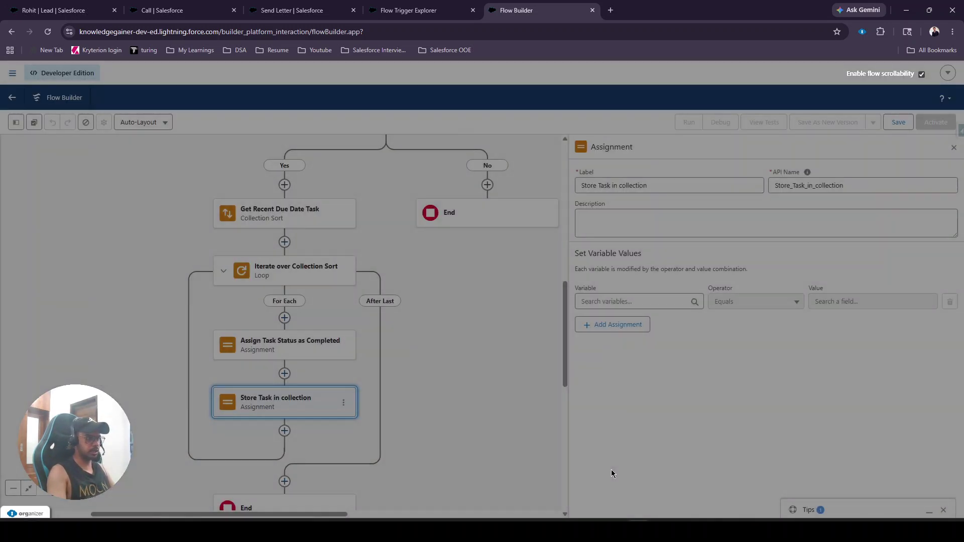
pyautogui.click(357, 247)
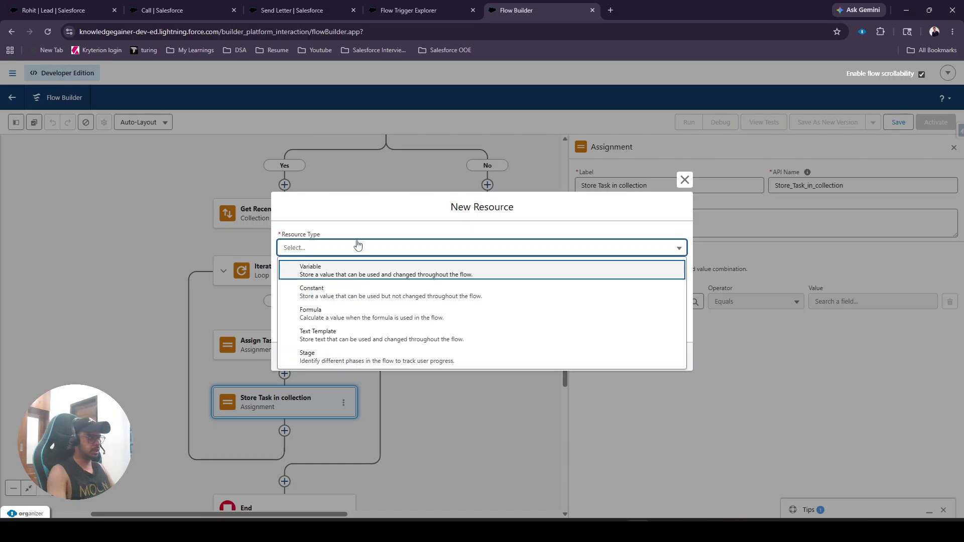
pyautogui.click(337, 274)
pyautogui.click(328, 268)
pyautogui.write('Tta')
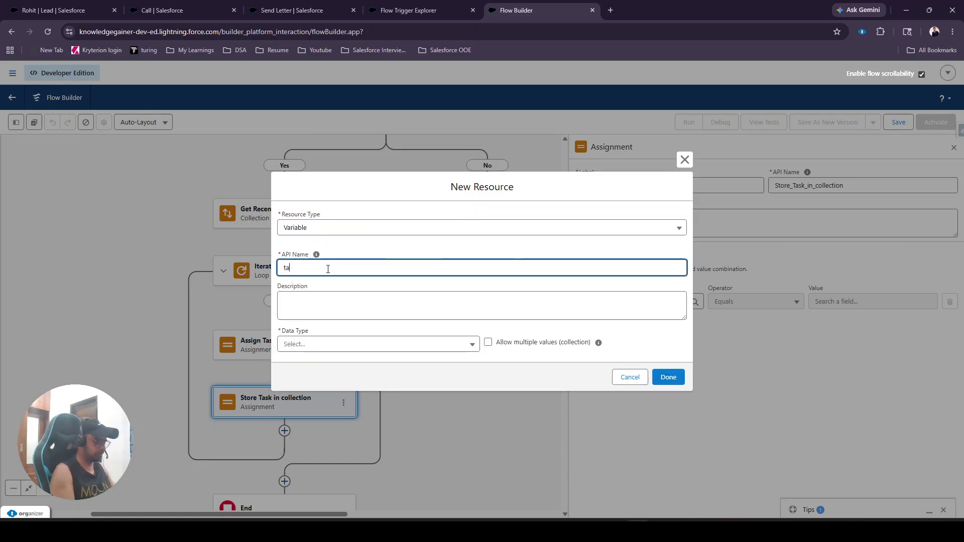
pyautogui.write('skCollectio')
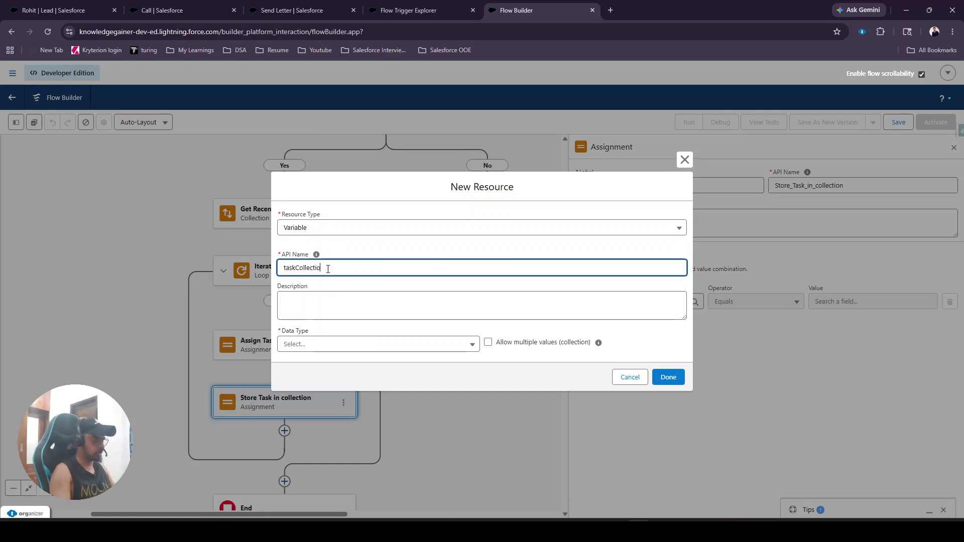
pyautogui.write('n')
pyautogui.click(371, 254)
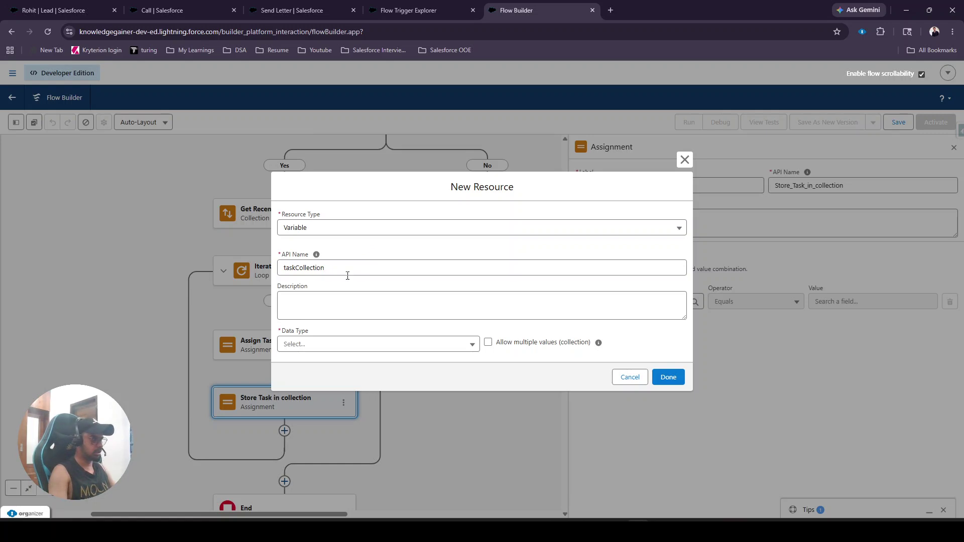
# Make taskCollection a Record variable that allows multiple values, with Task as its object, and finish the resource.
pyautogui.click(333, 344)
pyautogui.click(325, 167)
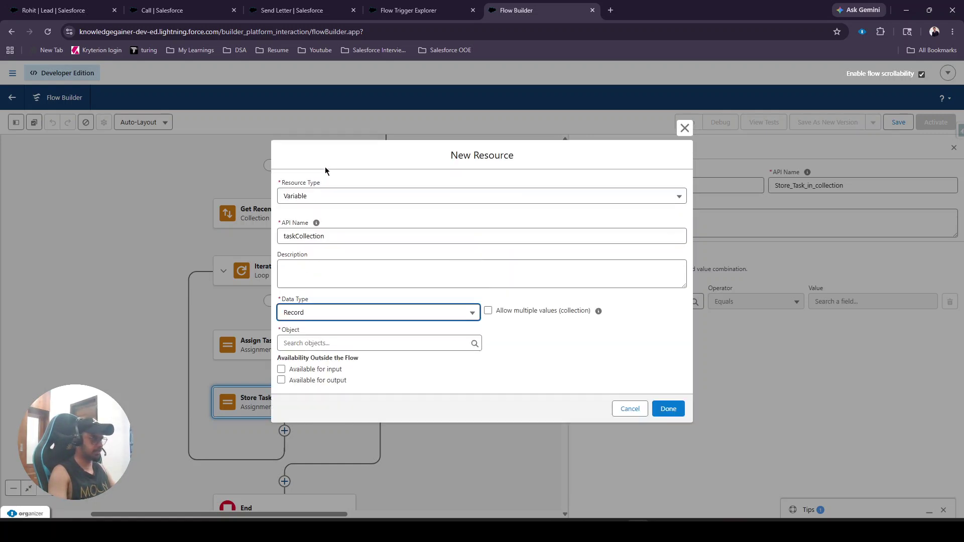
pyautogui.click(488, 312)
pyautogui.click(389, 343)
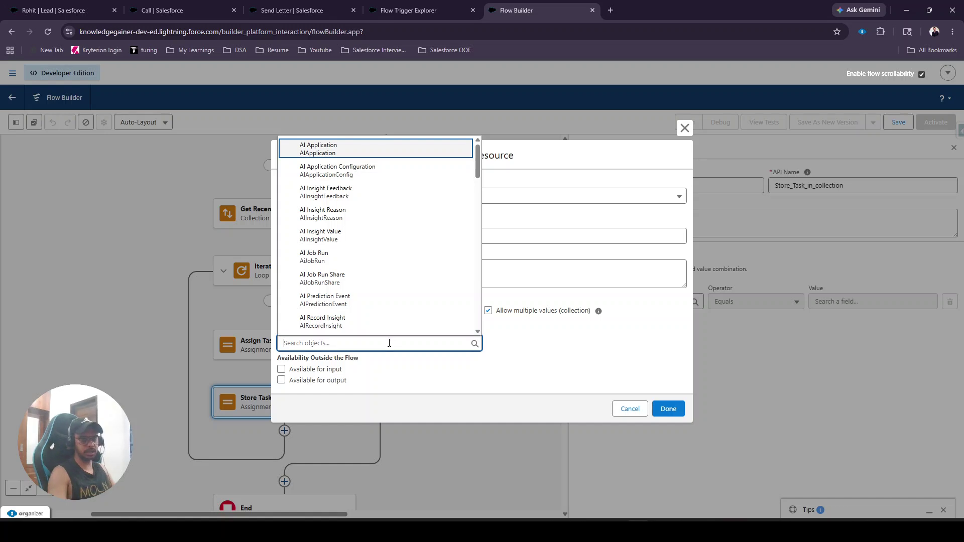
pyautogui.write('task')
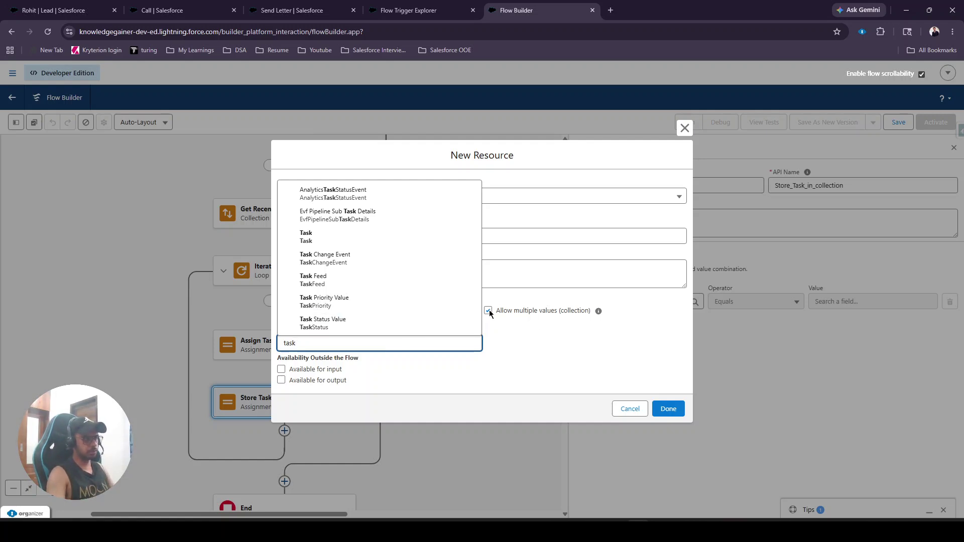
pyautogui.click(332, 237)
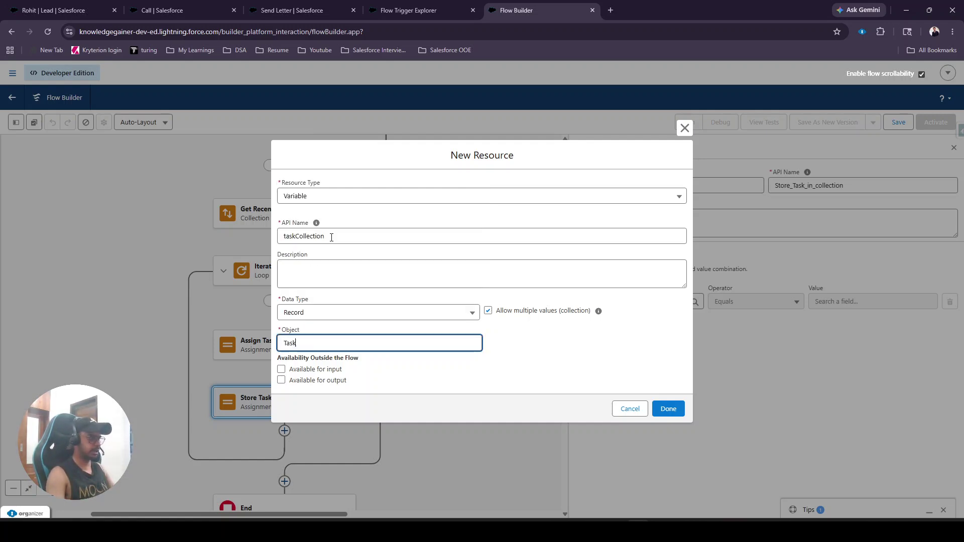
pyautogui.click(665, 406)
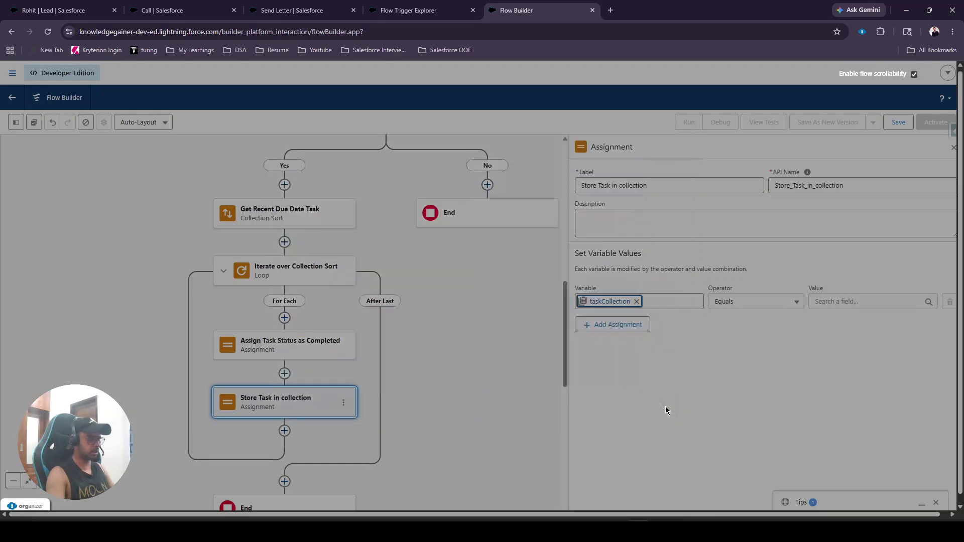
# Set the assignment to Add the entire current item from the Iterate over Collection Sort loop to taskCollection.
pyautogui.click(747, 303)
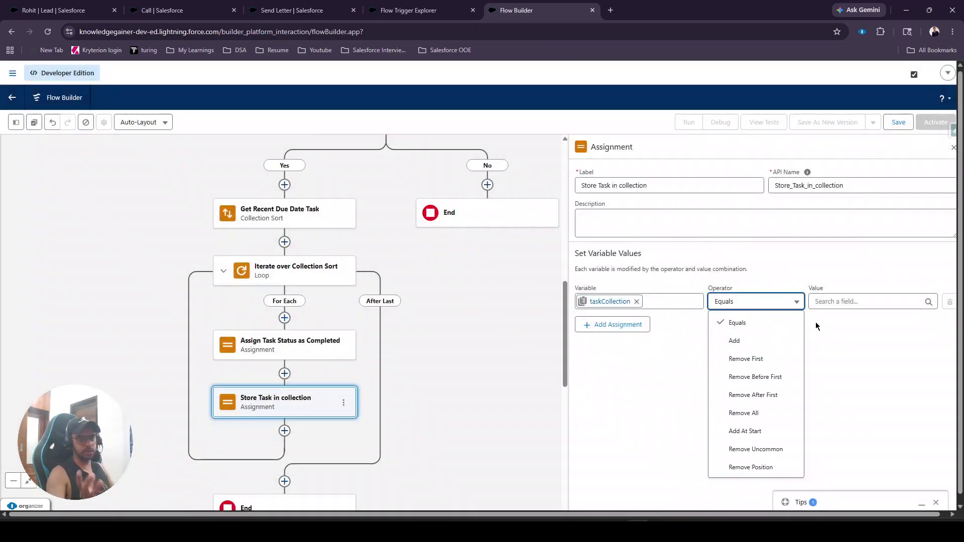
pyautogui.click(767, 341)
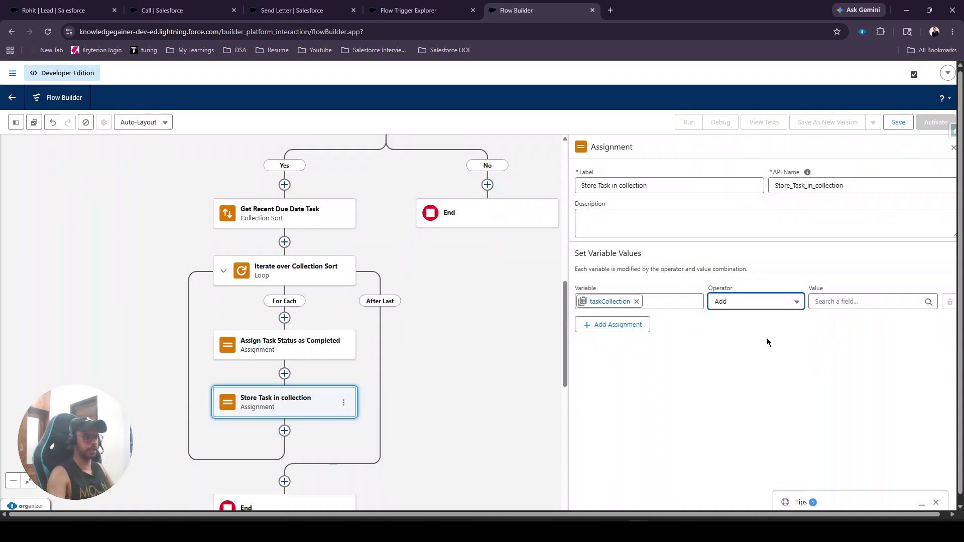
pyautogui.click(846, 299)
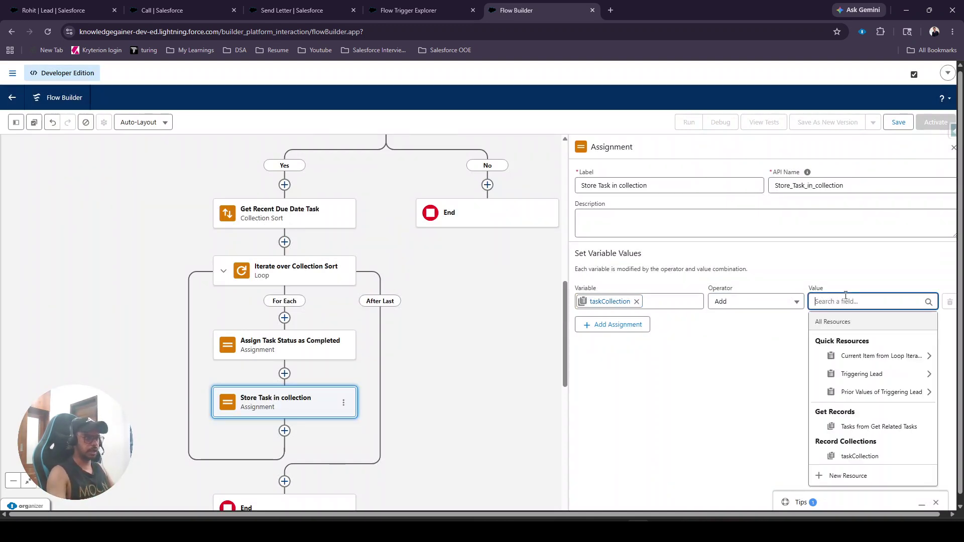
pyautogui.click(876, 356)
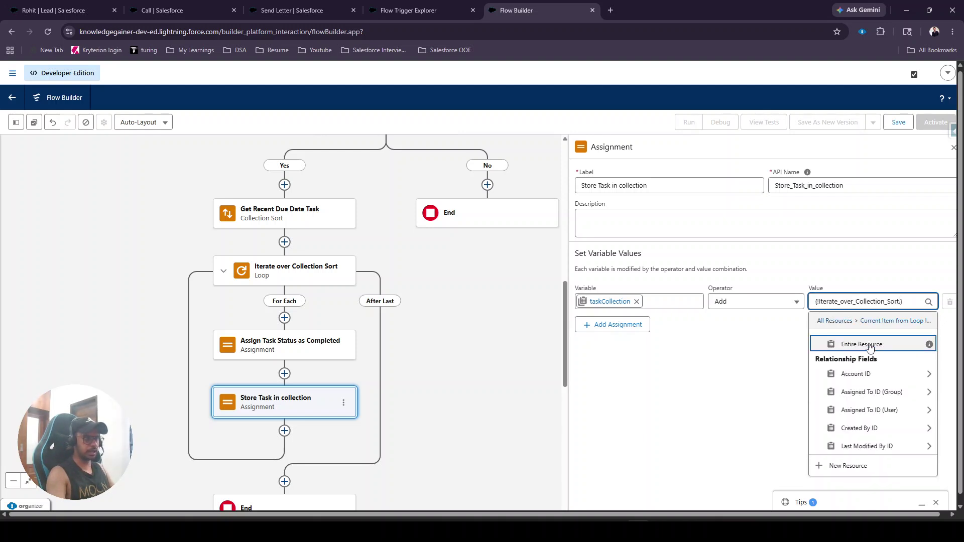
pyautogui.click(870, 345)
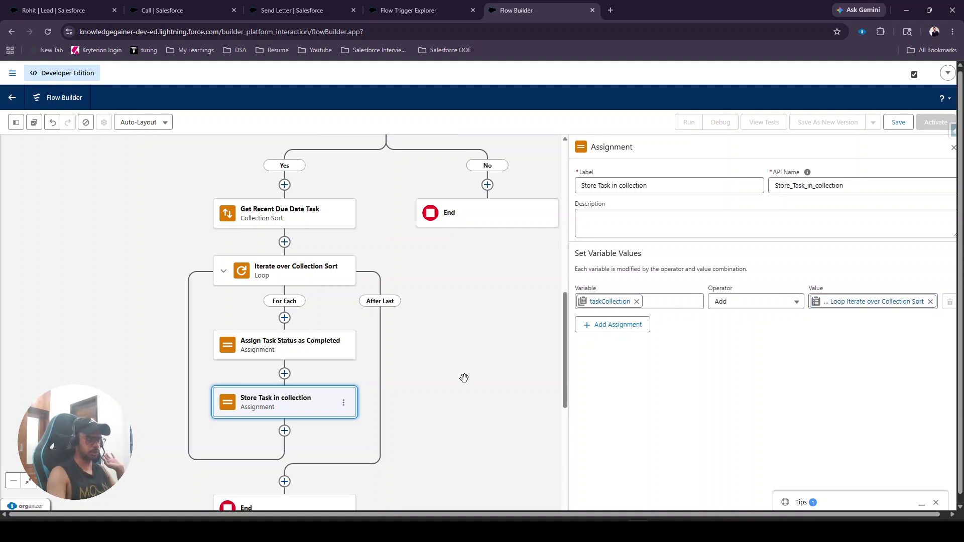
# Add a Decision element after the loop's After Last path and label it "check Tasks to Update".
pyautogui.moveTo(465, 377); pyautogui.dragTo(491, 315)
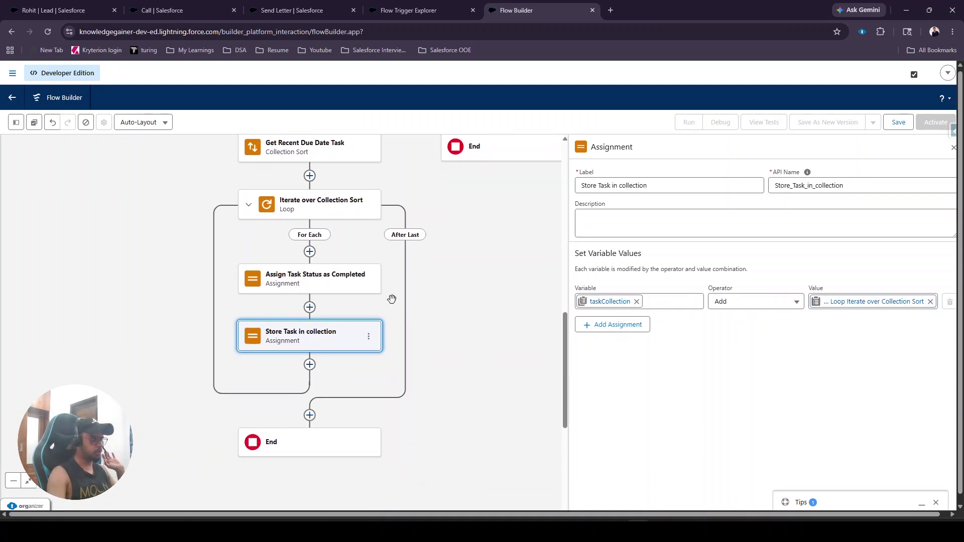
pyautogui.click(310, 416)
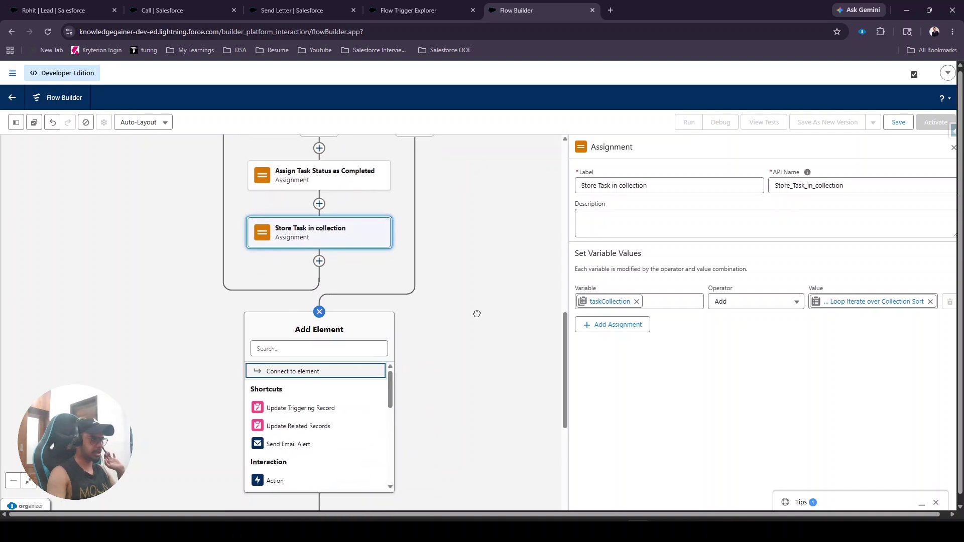
pyautogui.click(337, 338)
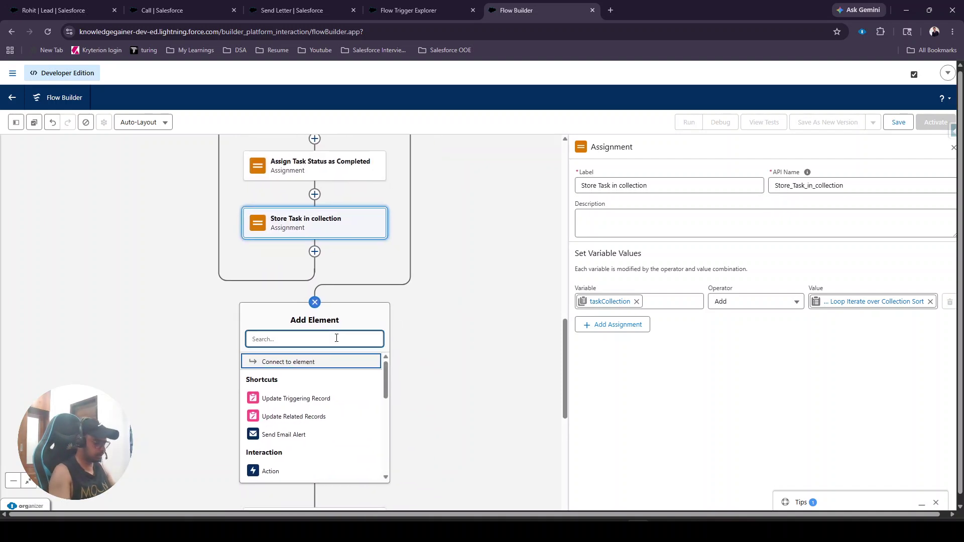
pyautogui.write('de')
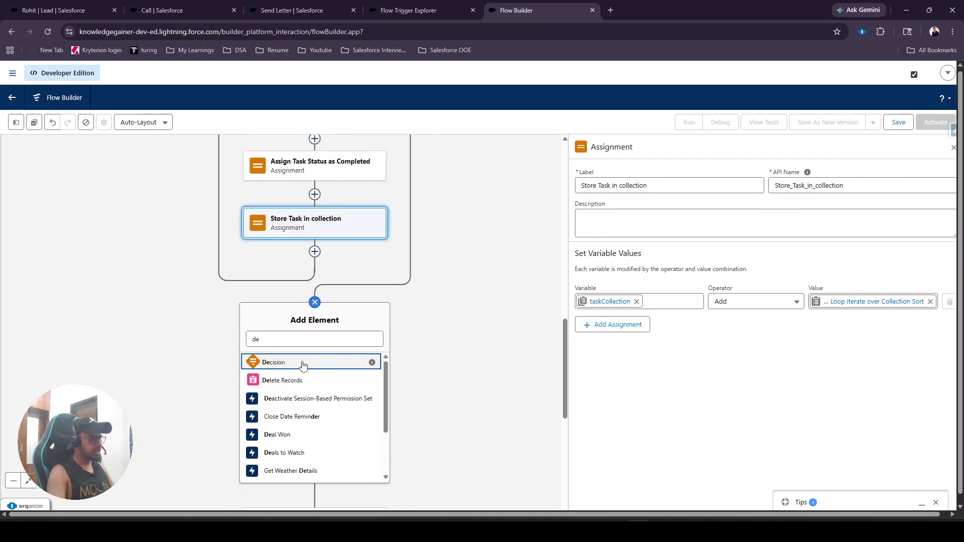
pyautogui.click(300, 362)
pyautogui.moveTo(357, 320); pyautogui.dragTo(467, 332)
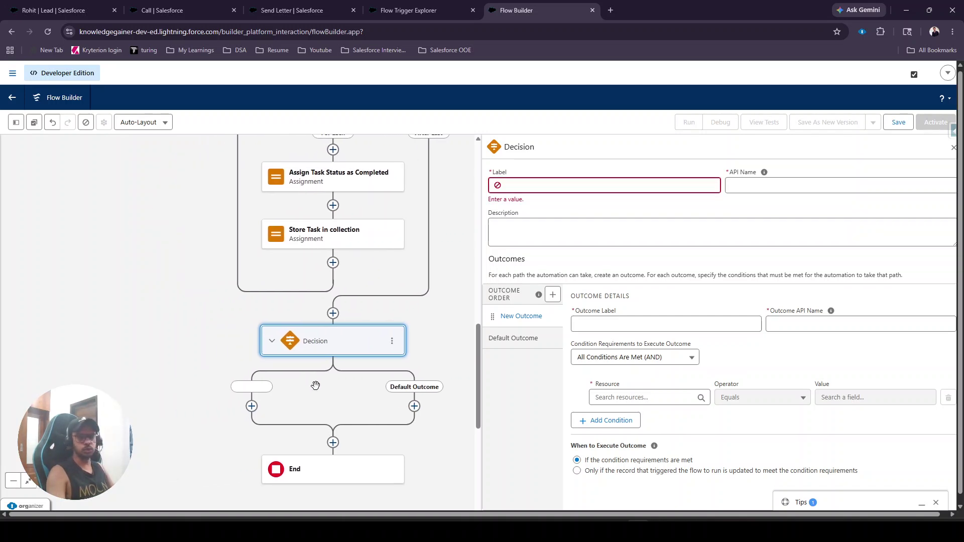
pyautogui.click(544, 185)
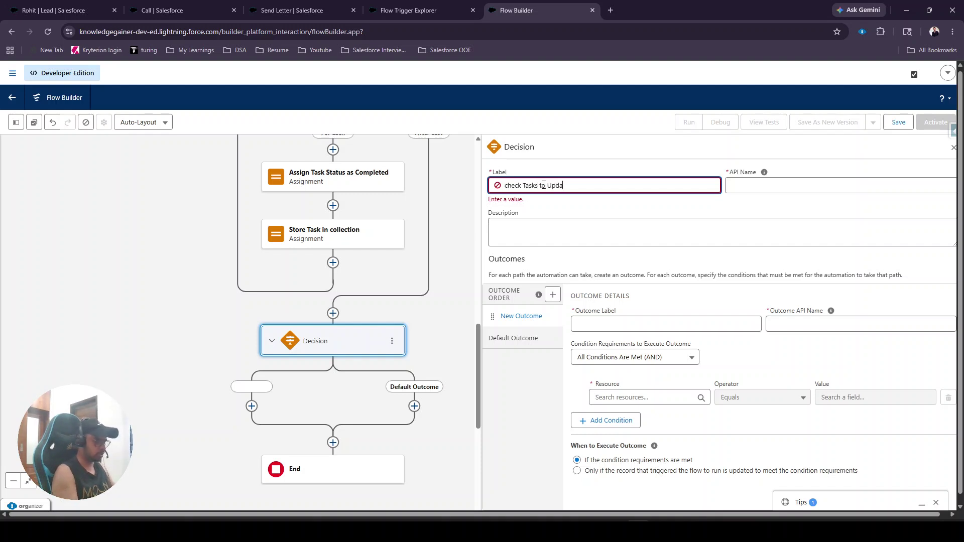
pyautogui.click(582, 212)
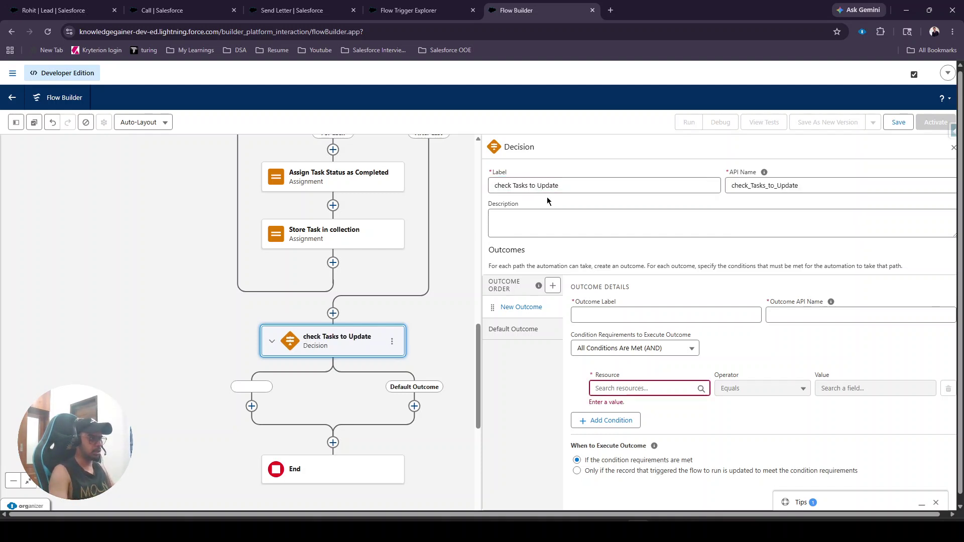
# Label the new outcome of the check Tasks to Update decision "Tasks available".
pyautogui.click(594, 315)
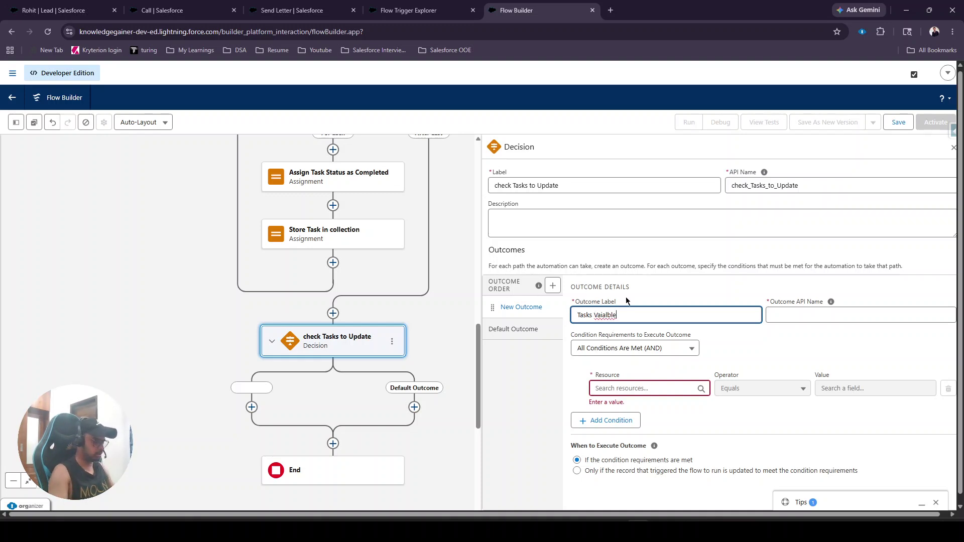
pyautogui.hotkey('ctrl', 'a')
pyautogui.press('Right')
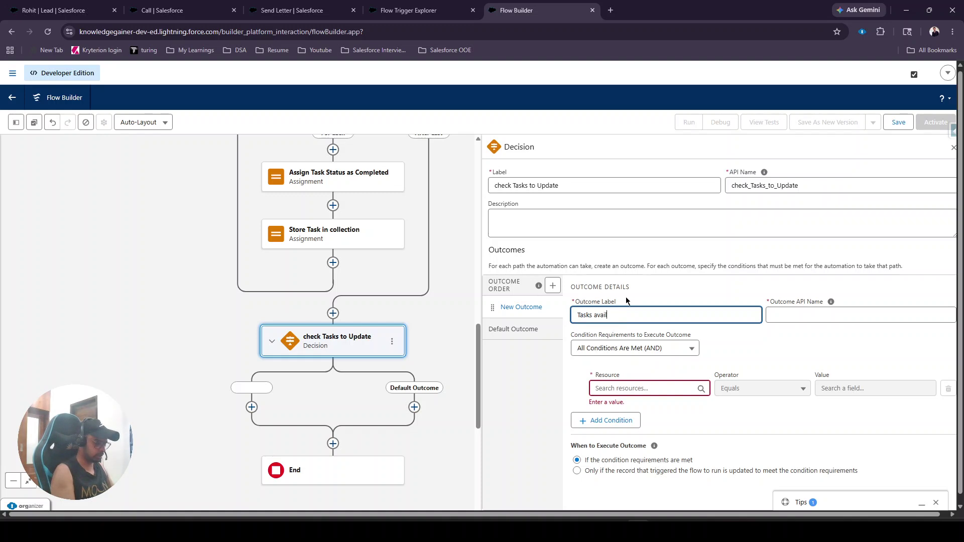
pyautogui.write('le')
pyautogui.click(671, 275)
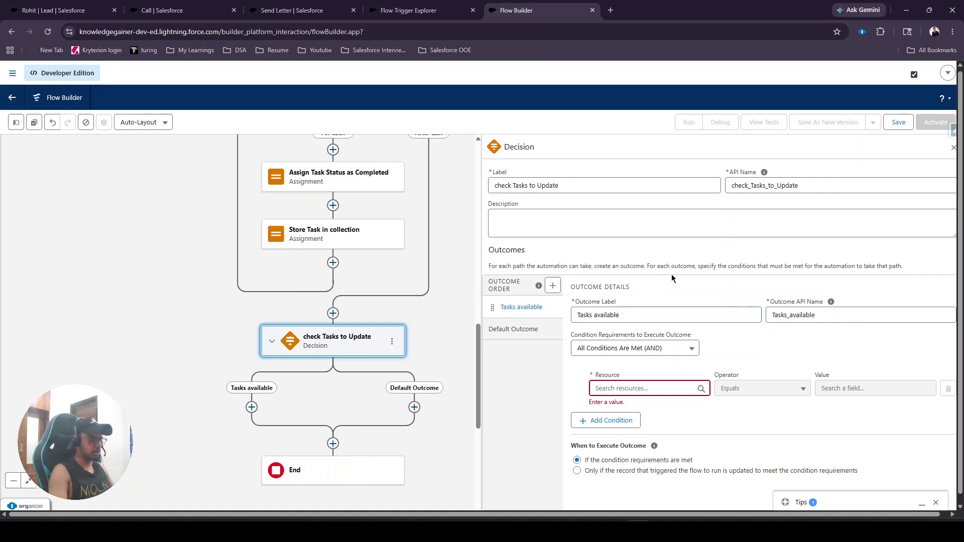
# Set the Tasks available outcome's condition to taskCollection Is Null False.
pyautogui.click(632, 387)
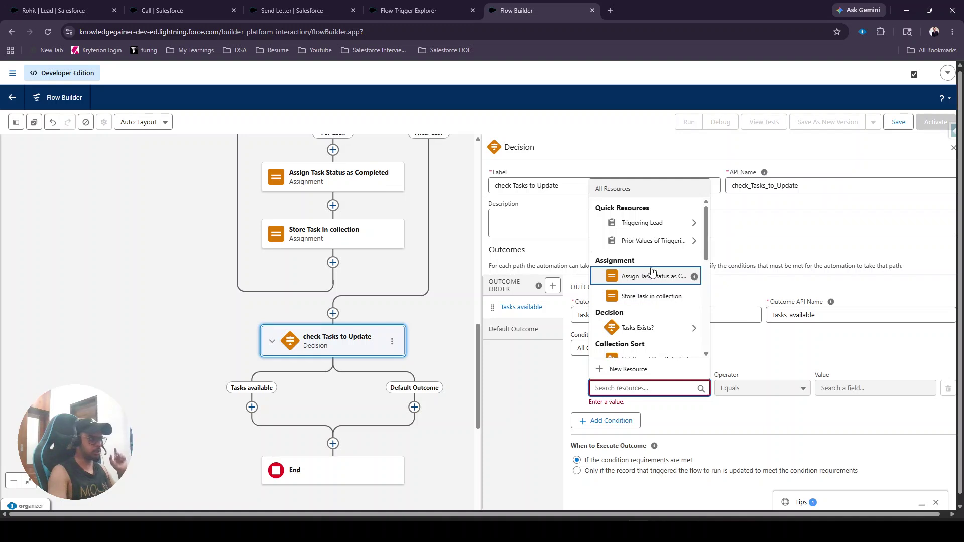
pyautogui.scroll(-2, 648, 281)
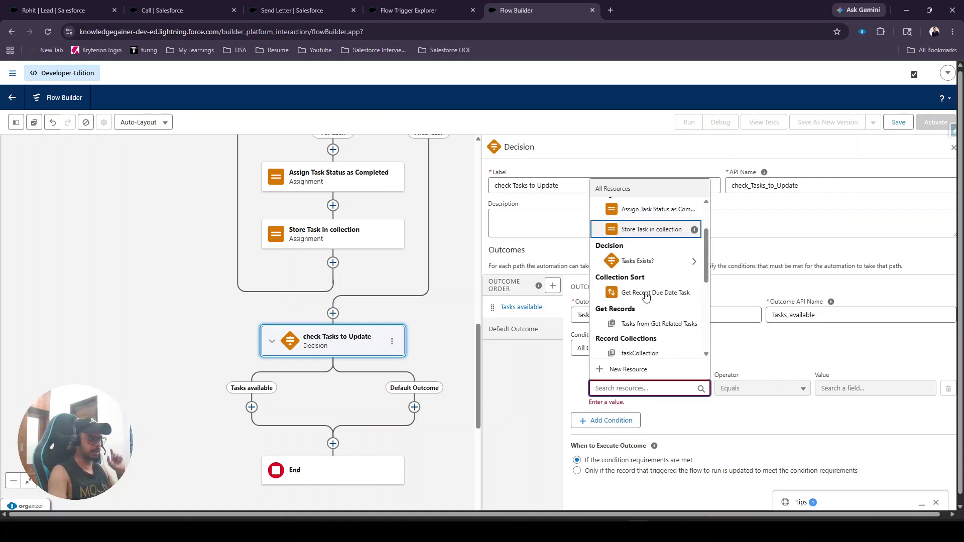
pyautogui.scroll(-2, 641, 299)
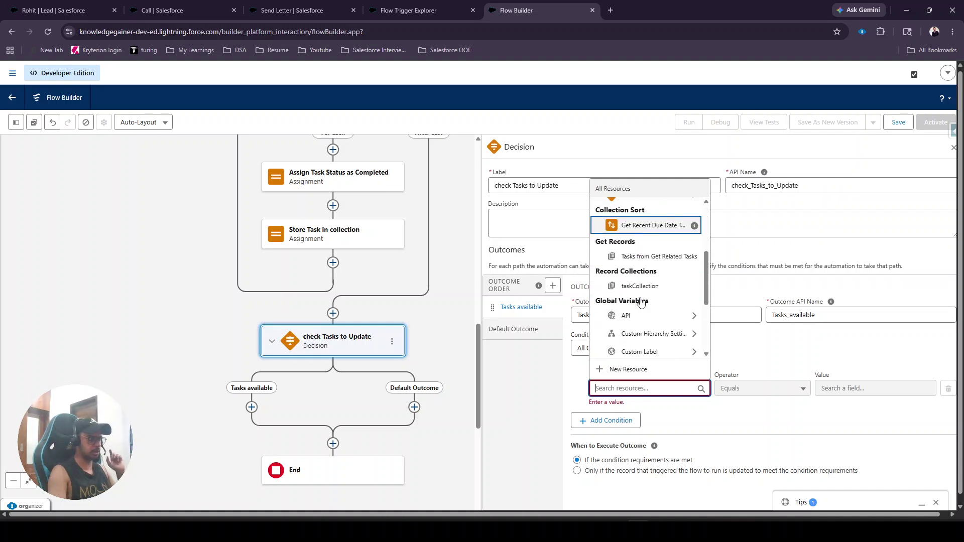
pyautogui.click(641, 286)
pyautogui.click(758, 388)
pyautogui.click(751, 349)
pyautogui.click(890, 392)
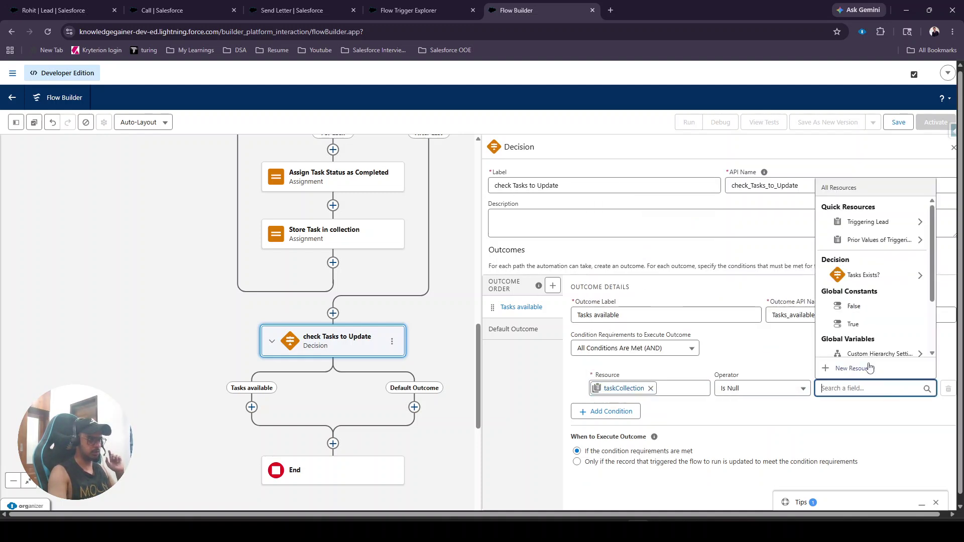
pyautogui.click(860, 313)
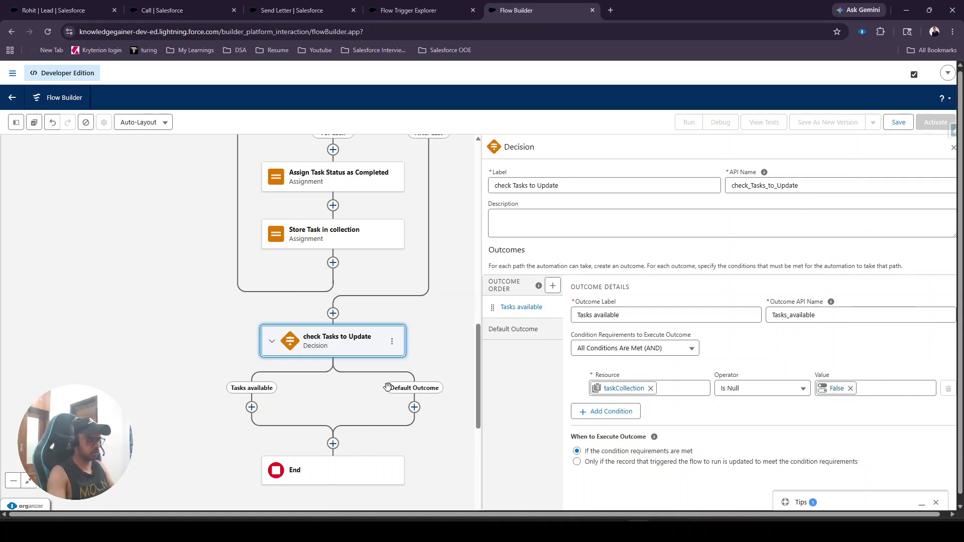
# Rename the decision's default outcome to "No" and return to the Tasks available outcome.
pyautogui.click(522, 330)
pyautogui.click(631, 315)
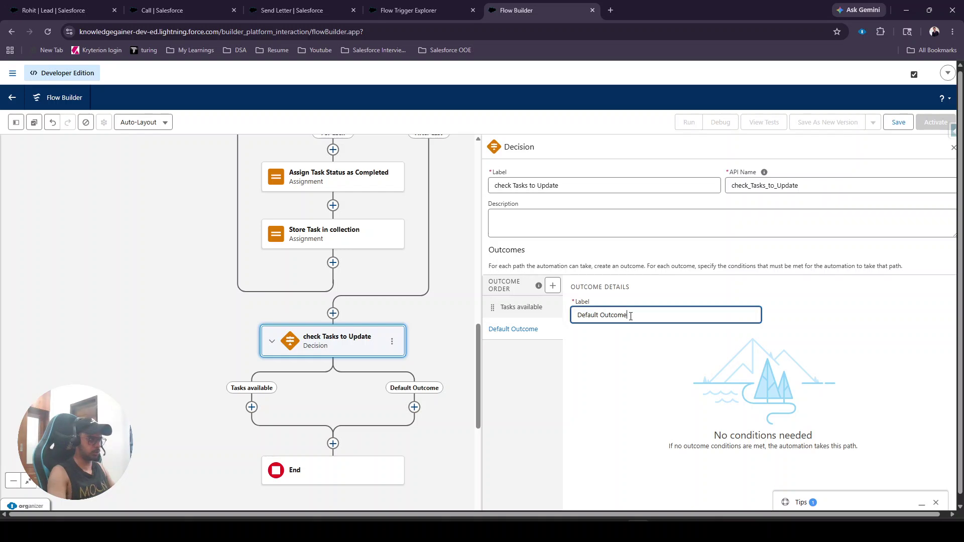
pyautogui.hotkey('ctrl', 'a')
pyautogui.press('BackSpace')
pyautogui.write('No')
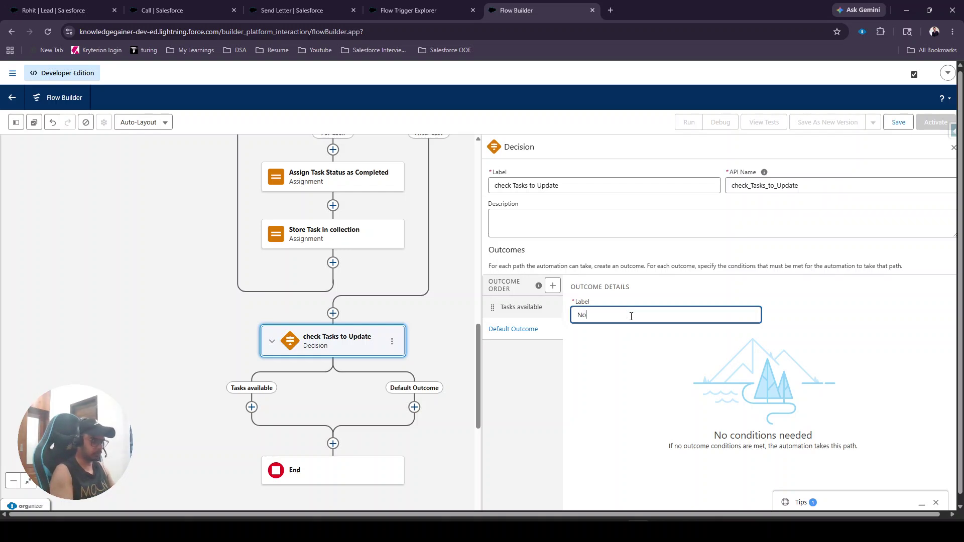
pyautogui.click(521, 307)
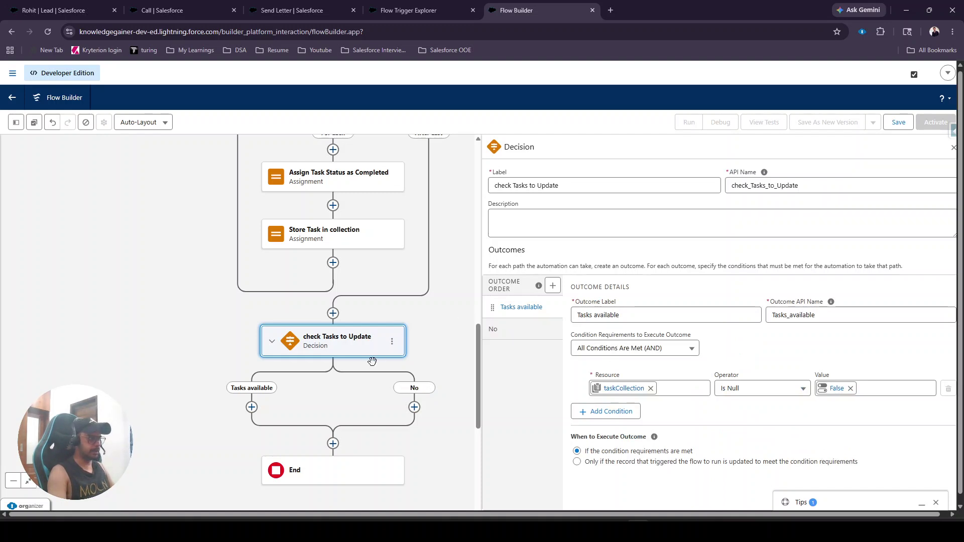
# Add an End element to the No path of the check Tasks to Update decision.
pyautogui.click(415, 408)
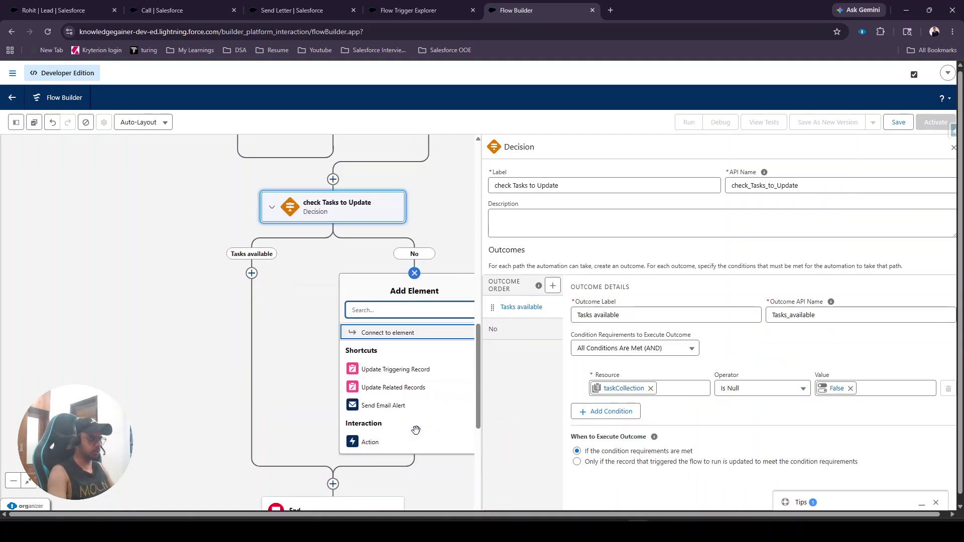
pyautogui.scroll(-5, 416, 430)
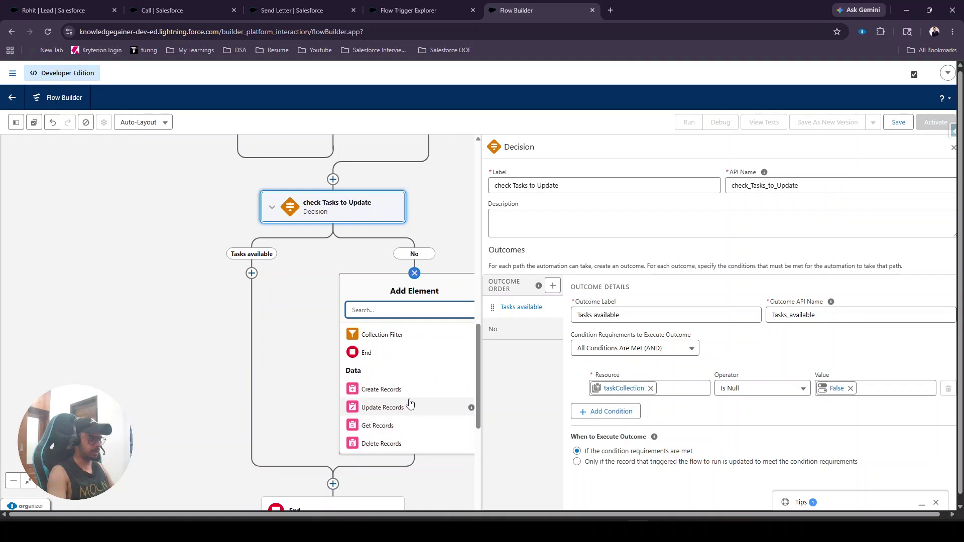
pyautogui.click(407, 352)
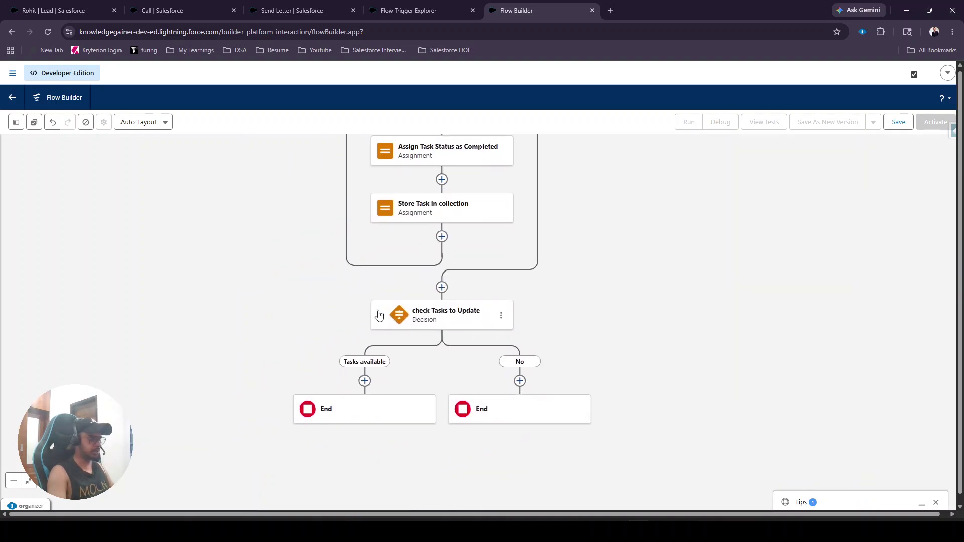
# Add an Update Related Records element on the Tasks available path and label it "Update Tasks".
pyautogui.click(365, 381)
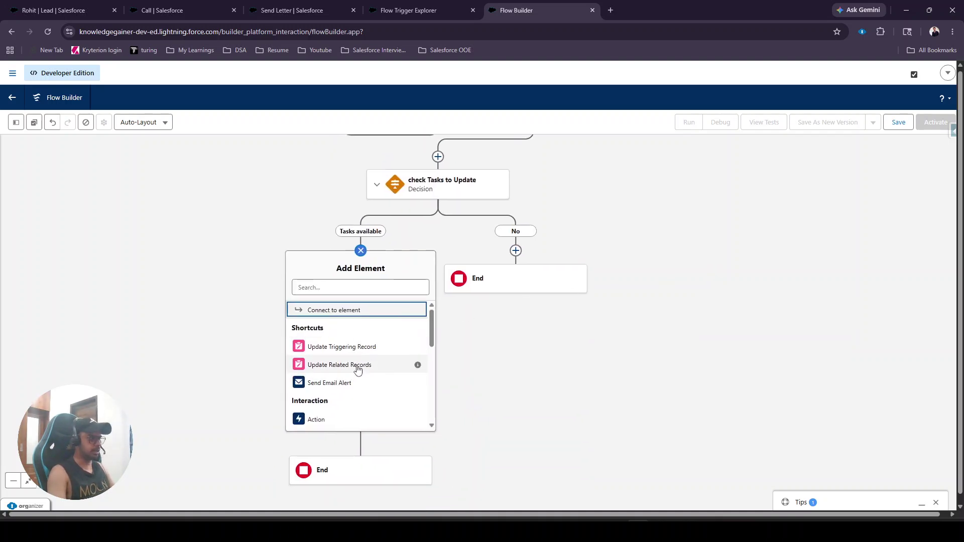
pyautogui.click(356, 364)
pyautogui.write('update Tasks')
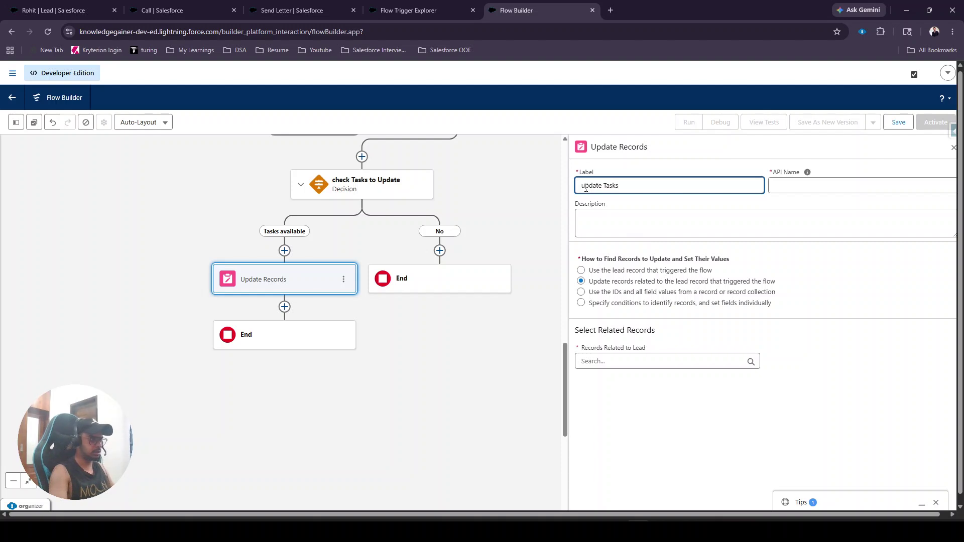
pyautogui.press('BackSpace')
pyautogui.write('U')
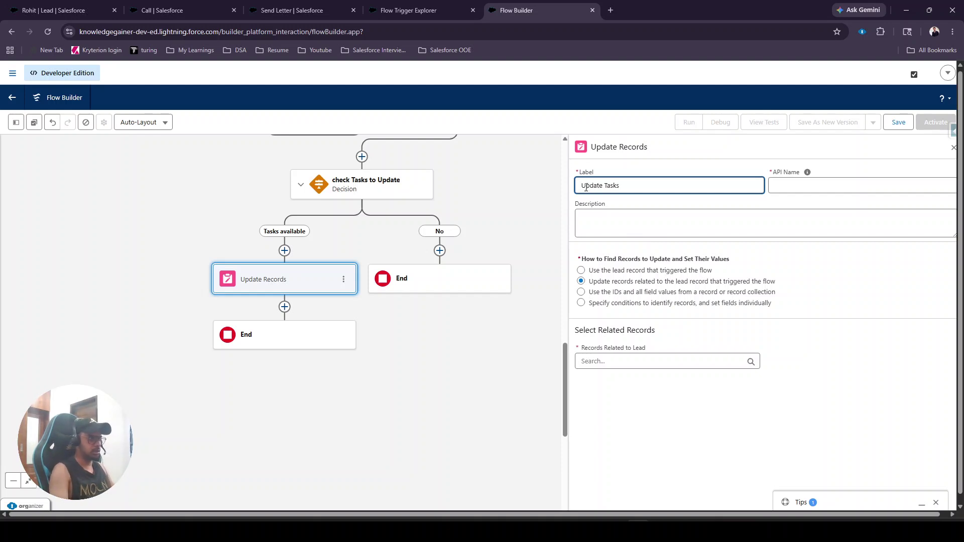
pyautogui.click(645, 208)
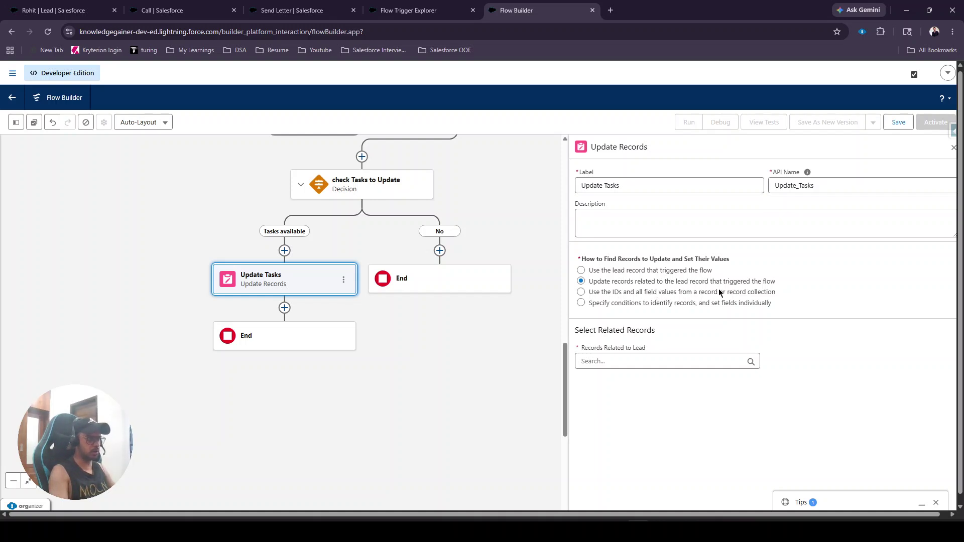
# Make Update Tasks use the IDs and all field values from the taskCollection record collection, and close its properties.
pyautogui.click(581, 293)
pyautogui.click(646, 362)
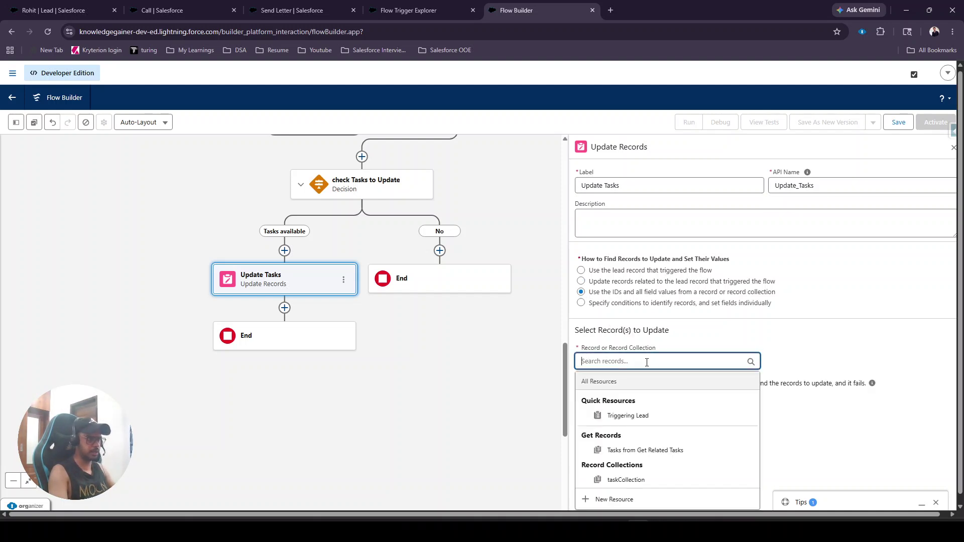
pyautogui.click(633, 484)
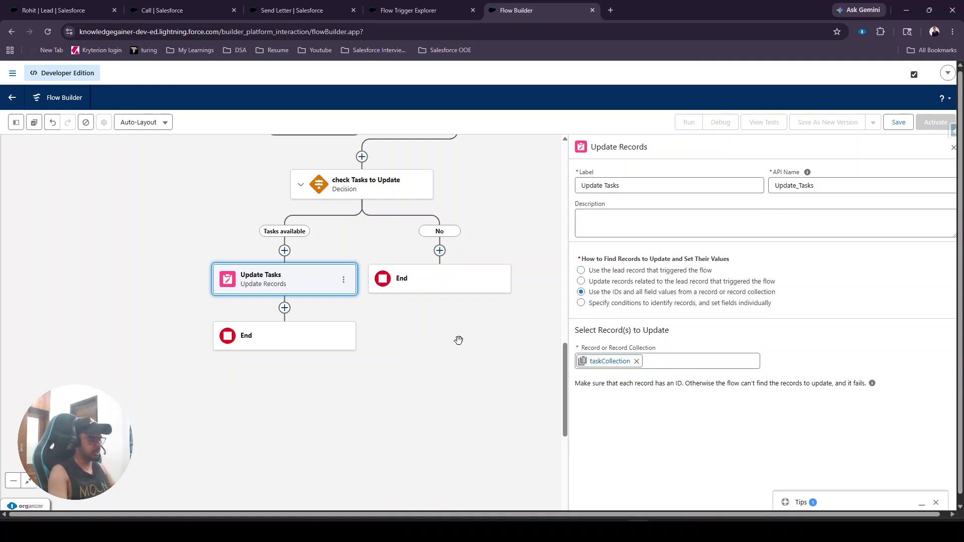
pyautogui.moveTo(463, 338); pyautogui.dragTo(459, 376)
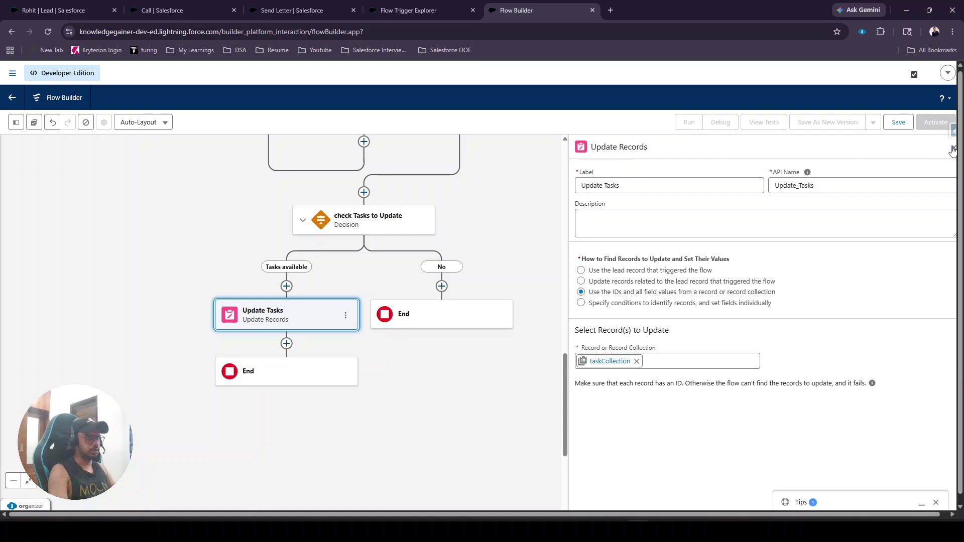
pyautogui.click(952, 149)
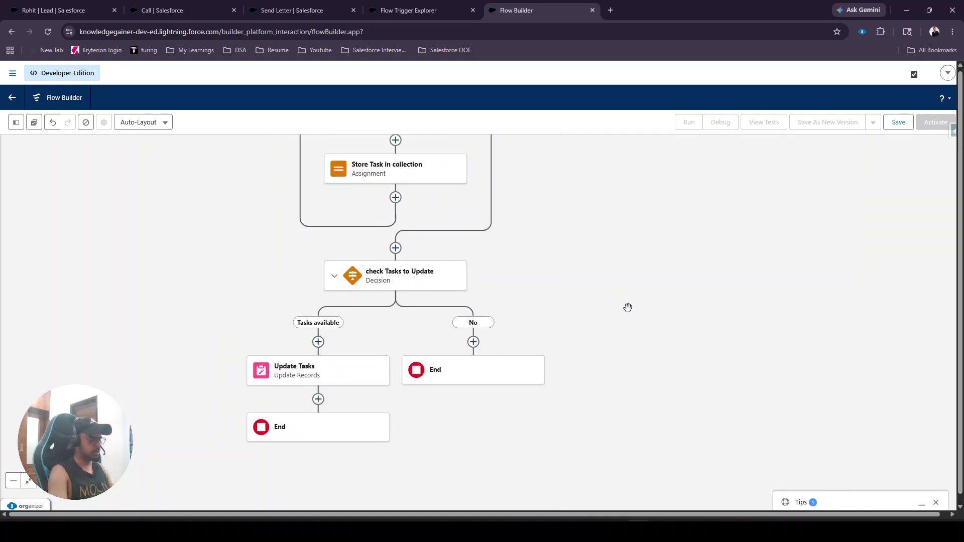
# Save the flow with the label "Set Task Status as Completed Flow".
pyautogui.scroll(-3, 628, 308)
pyautogui.scroll(5, 571, 308)
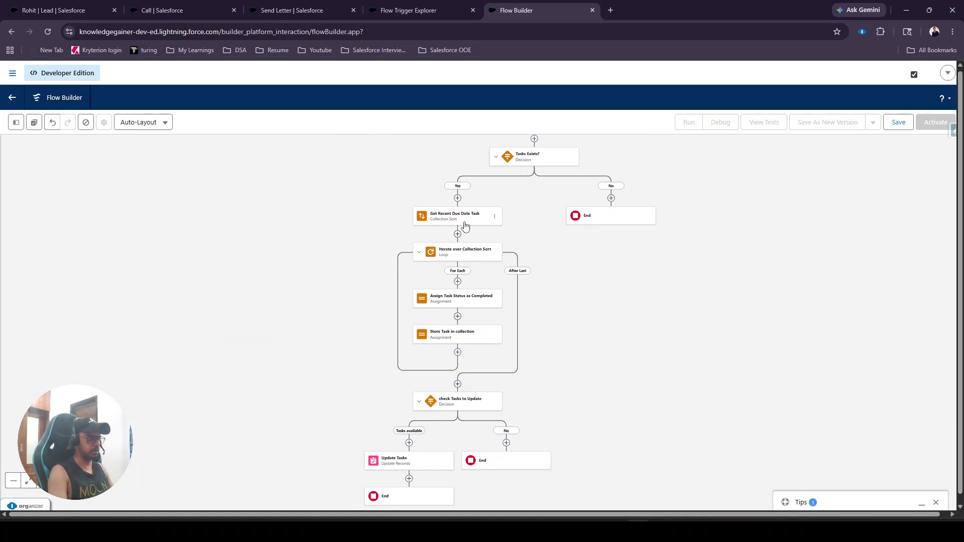
pyautogui.scroll(-1, 465, 234)
pyautogui.scroll(1, 460, 256)
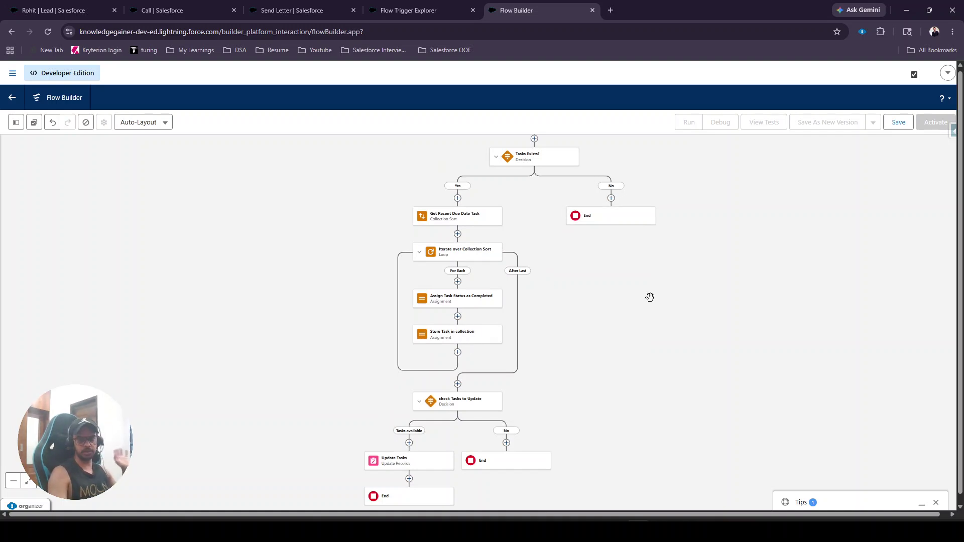
pyautogui.scroll(1, 650, 294)
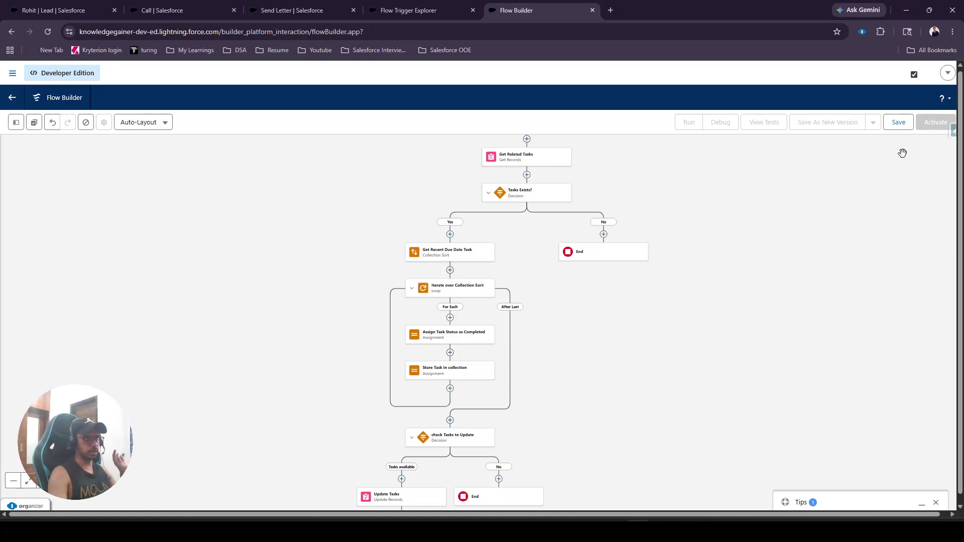
pyautogui.click(899, 122)
pyautogui.click(436, 262)
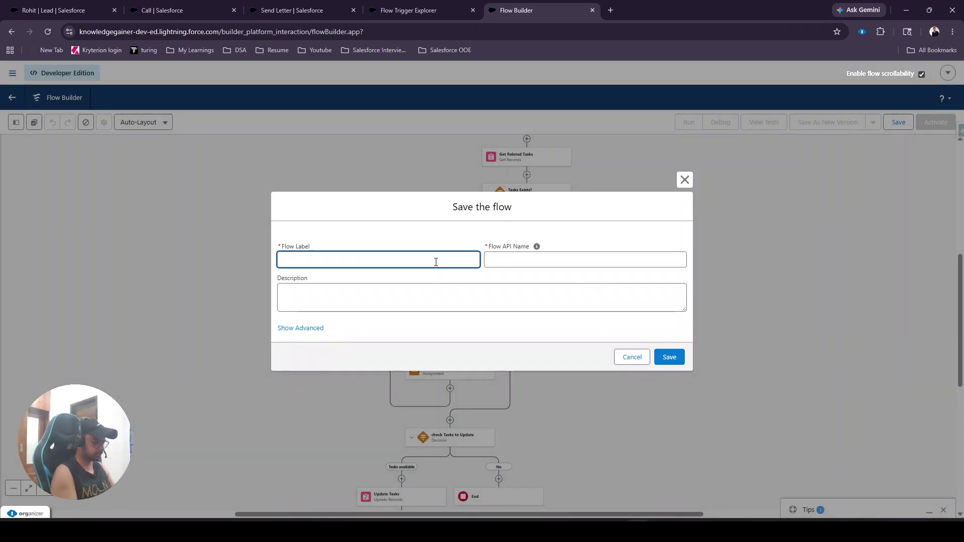
pyautogui.write('Set Task Status as Co')
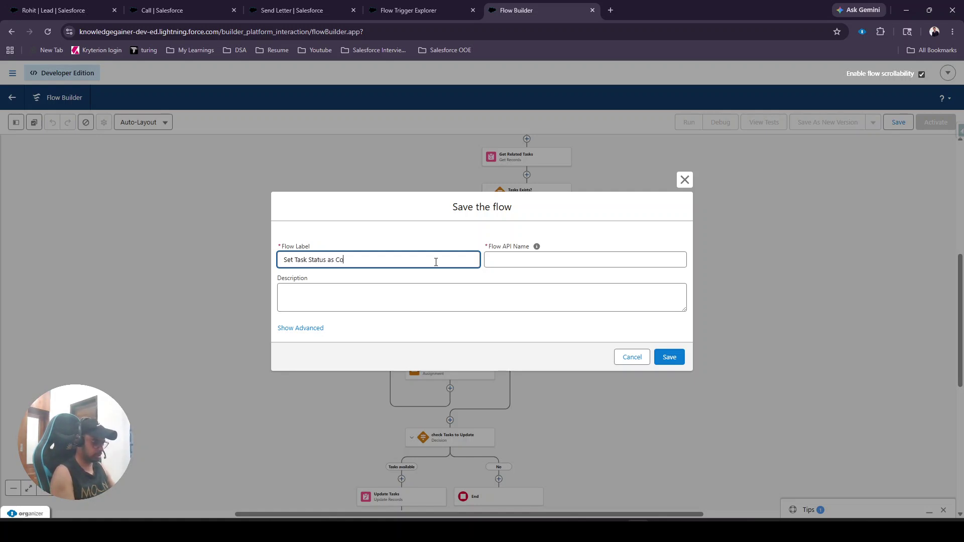
pyautogui.write('mpleted F')
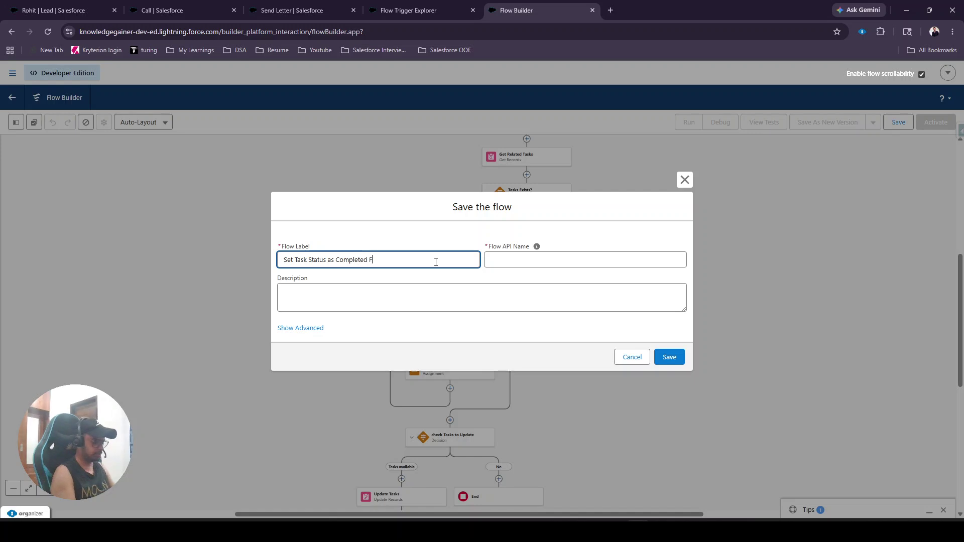
pyautogui.write('low')
pyautogui.click(423, 240)
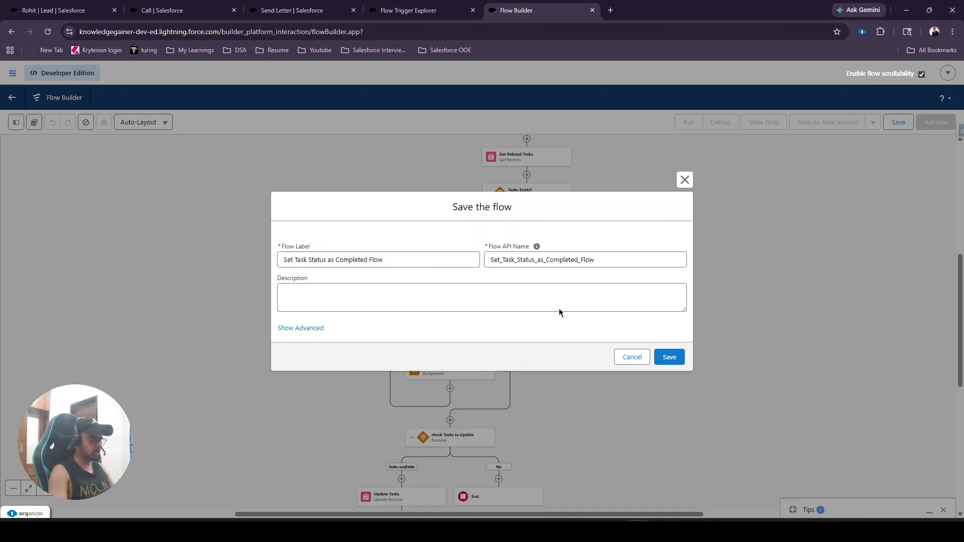
pyautogui.click(671, 359)
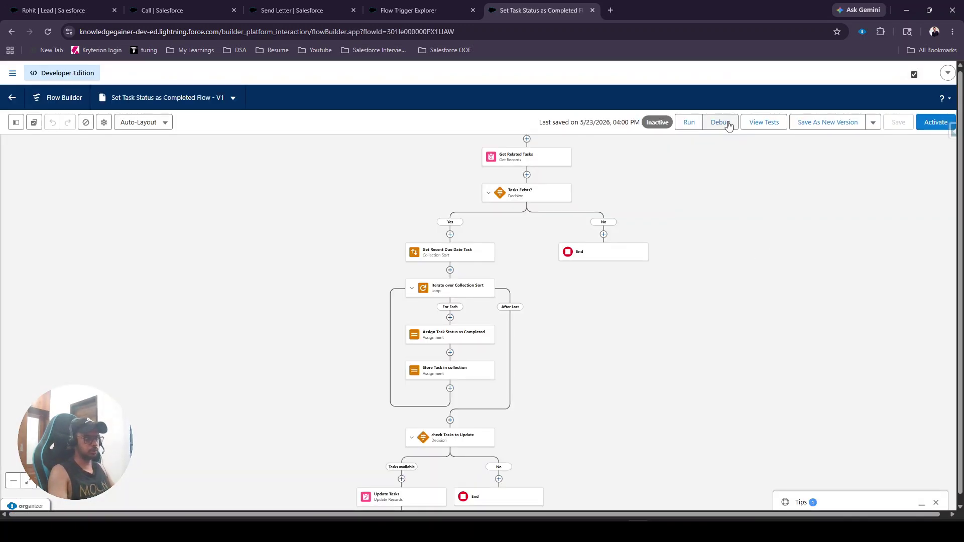
pyautogui.moveTo(75, 443); pyautogui.dragTo(679, 458)
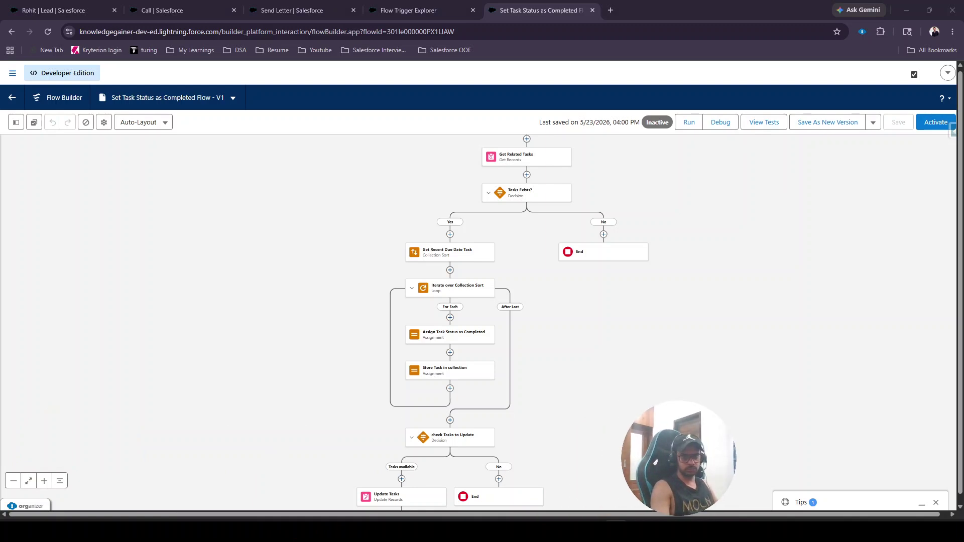
pyautogui.moveTo(679, 459); pyautogui.dragTo(883, 443)
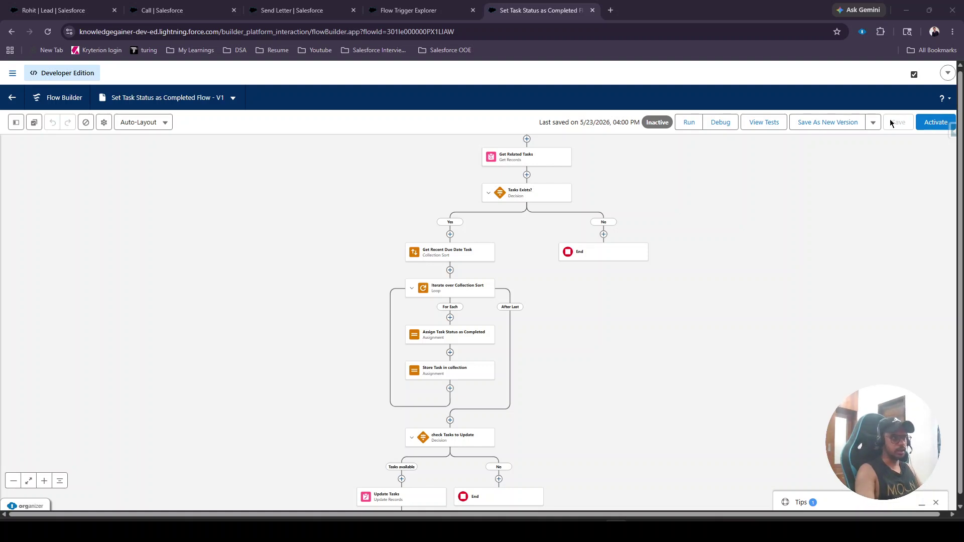
# Open the flow's debug setup and choose the test lead as the triggering record.
pyautogui.click(719, 123)
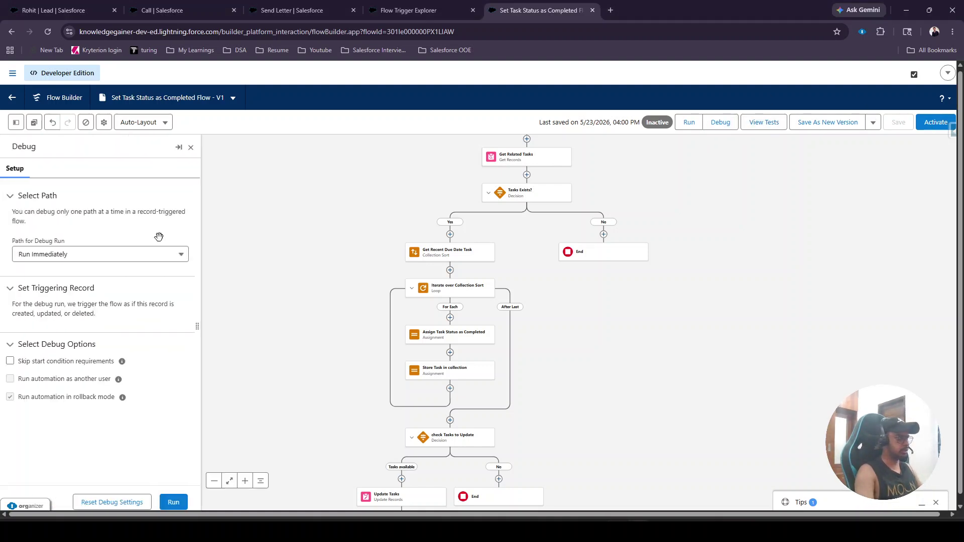
pyautogui.click(80, 347)
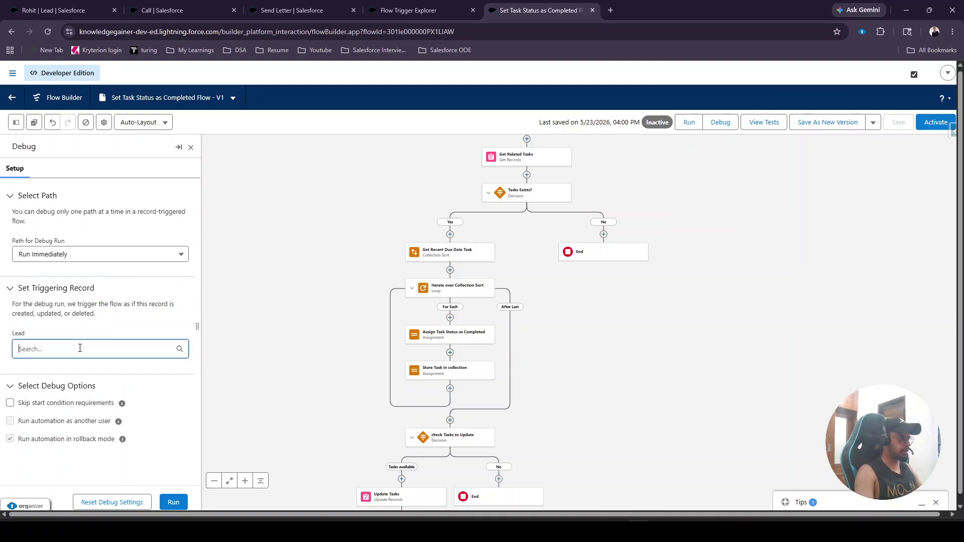
pyautogui.click(65, 378)
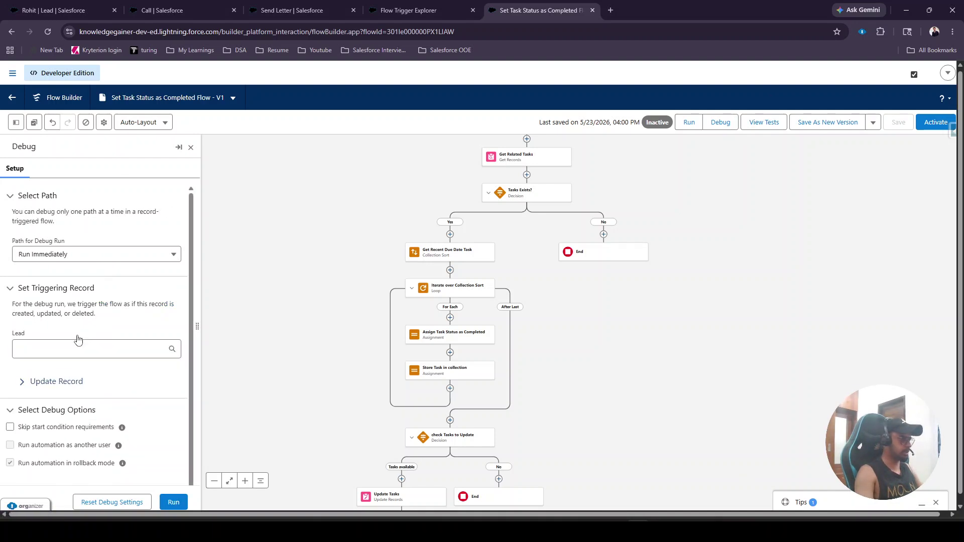
# Set the triggering lead's updated Lead Status to Disqualified and run the debug.
pyautogui.click(63, 380)
pyautogui.scroll(-5, 166, 286)
pyautogui.scroll(-2, 166, 284)
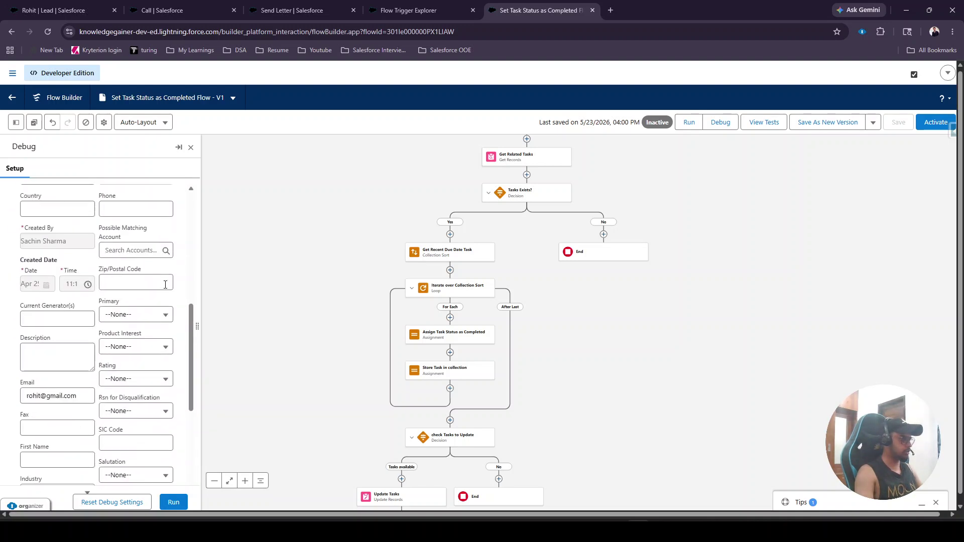
pyautogui.scroll(-1, 166, 285)
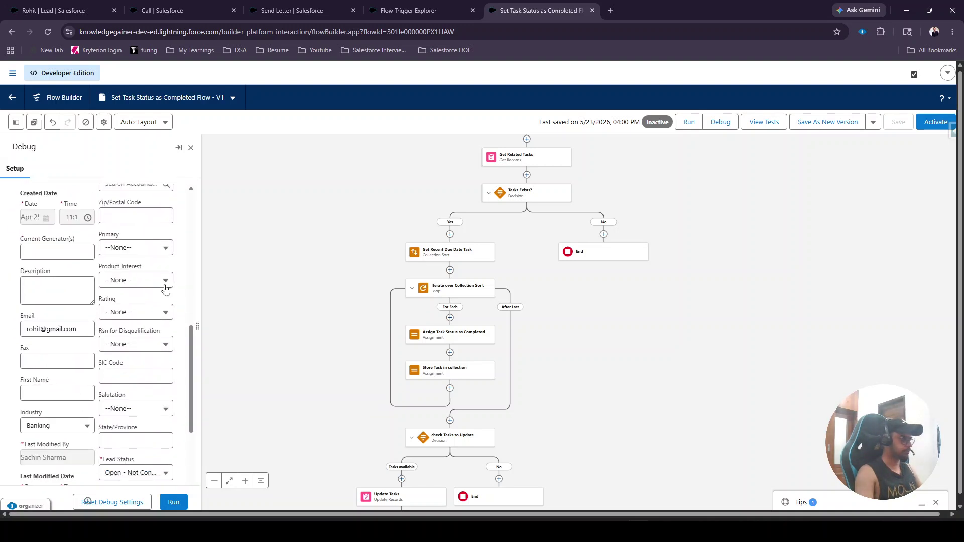
pyautogui.scroll(1, 130, 301)
pyautogui.scroll(1, 130, 300)
pyautogui.scroll(-3, 130, 300)
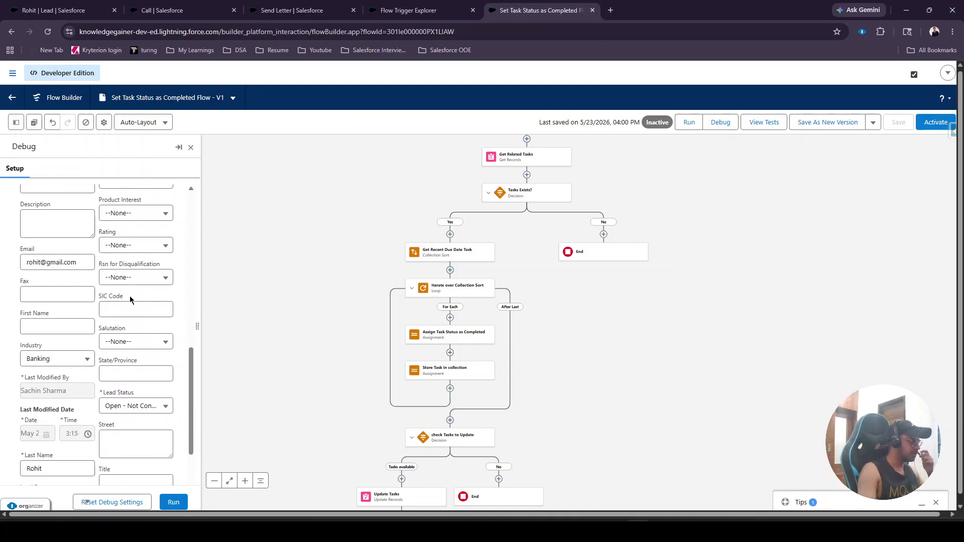
pyautogui.click(133, 406)
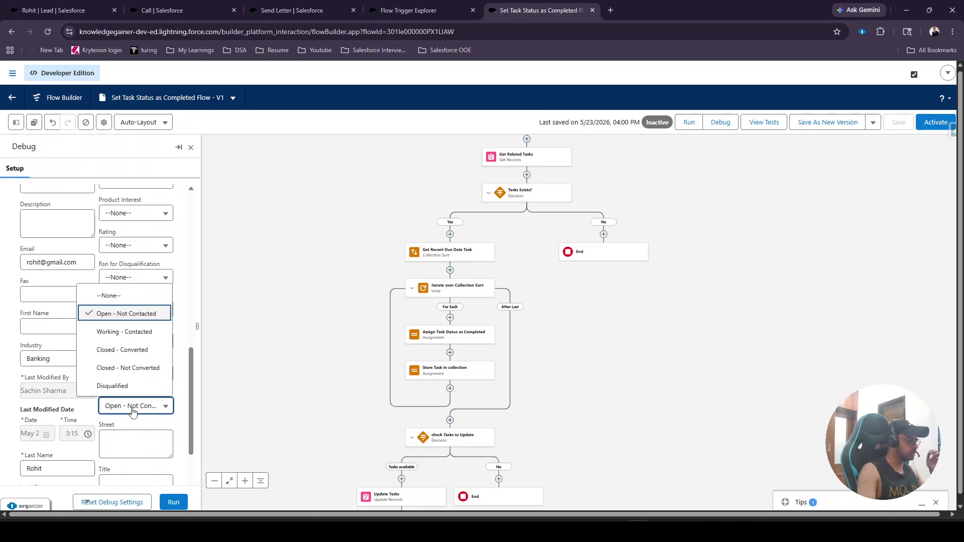
pyautogui.click(130, 387)
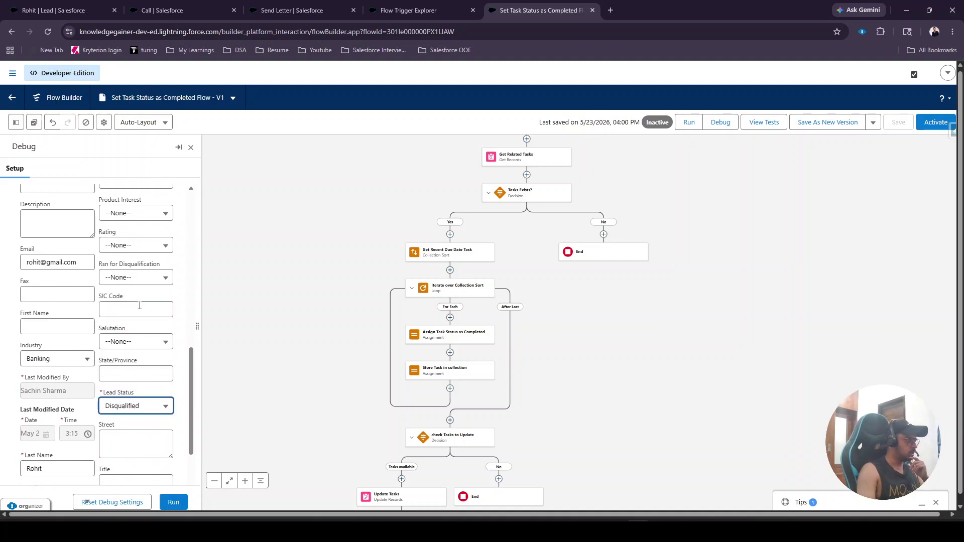
pyautogui.click(170, 499)
# Review the debug log's details on how the interview started and the start condition requirements.
pyautogui.scroll(-2, 373, 378)
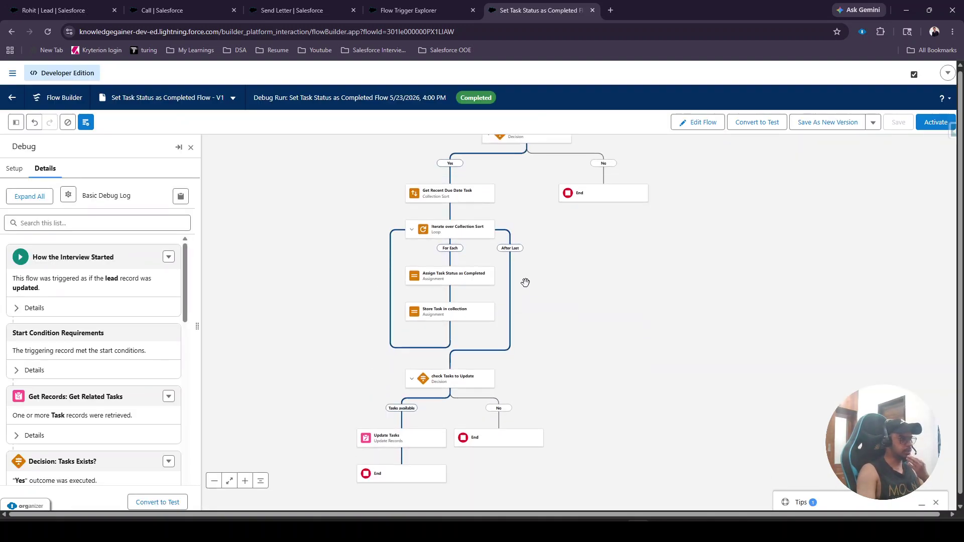
pyautogui.click(36, 307)
pyautogui.scroll(-2, 83, 292)
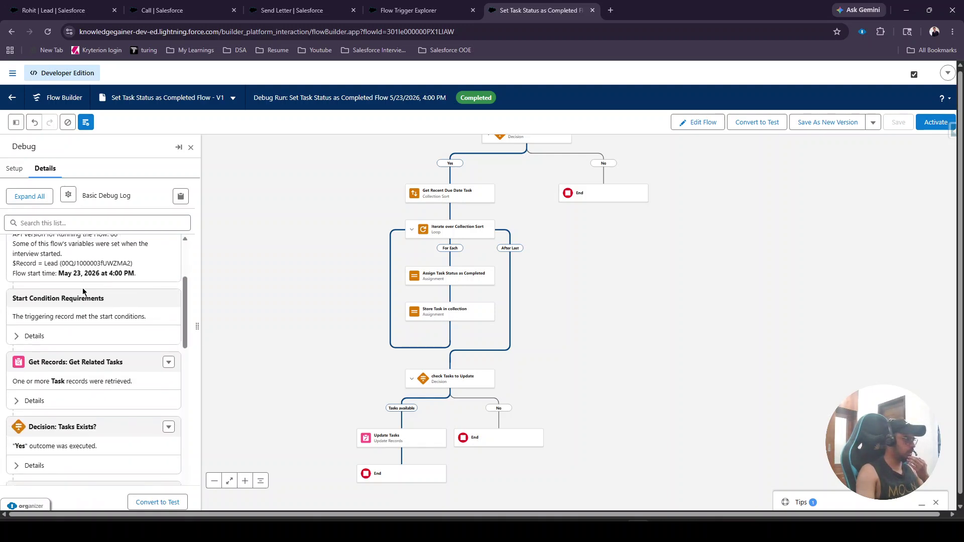
pyautogui.click(34, 329)
pyautogui.scroll(-1, 104, 305)
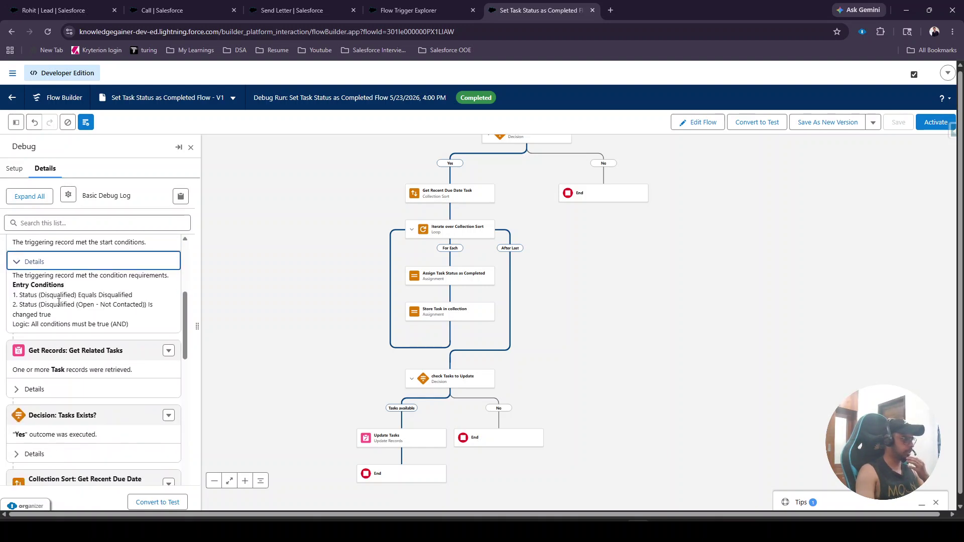
pyautogui.scroll(-1, 81, 306)
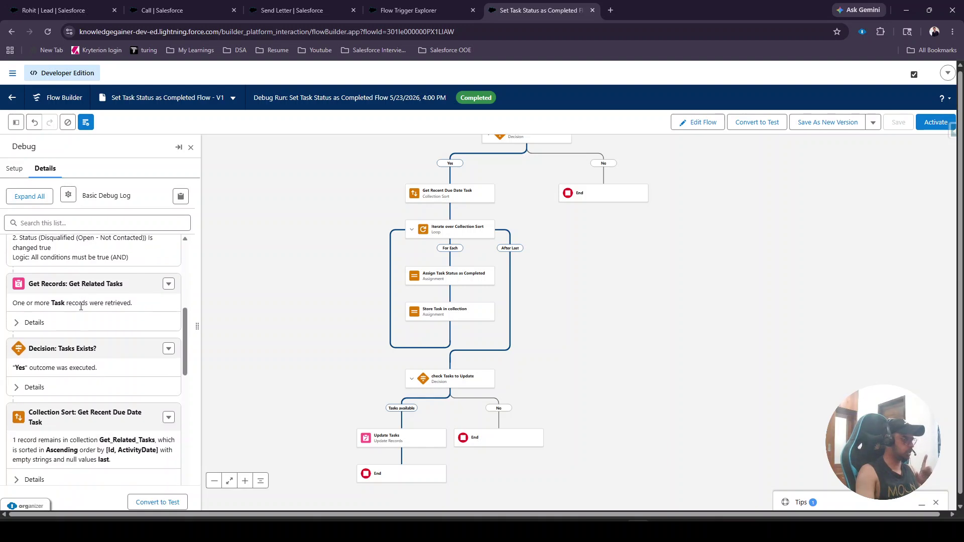
# Inspect the debug details of Get Related Tasks and the Tasks Exists? decision, highlighting the retrieved task IDs.
pyautogui.click(34, 323)
pyautogui.scroll(-1, 98, 276)
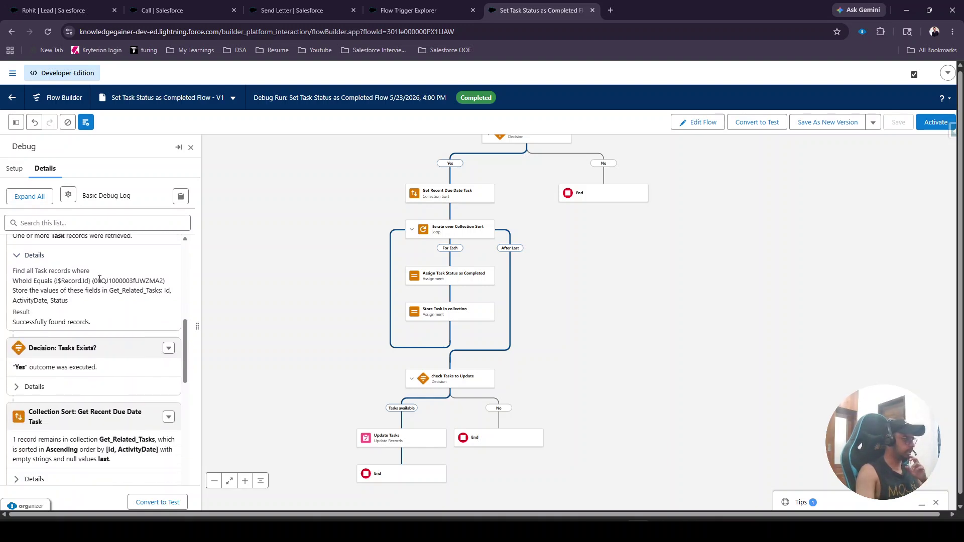
pyautogui.click(35, 388)
pyautogui.scroll(-1, 75, 360)
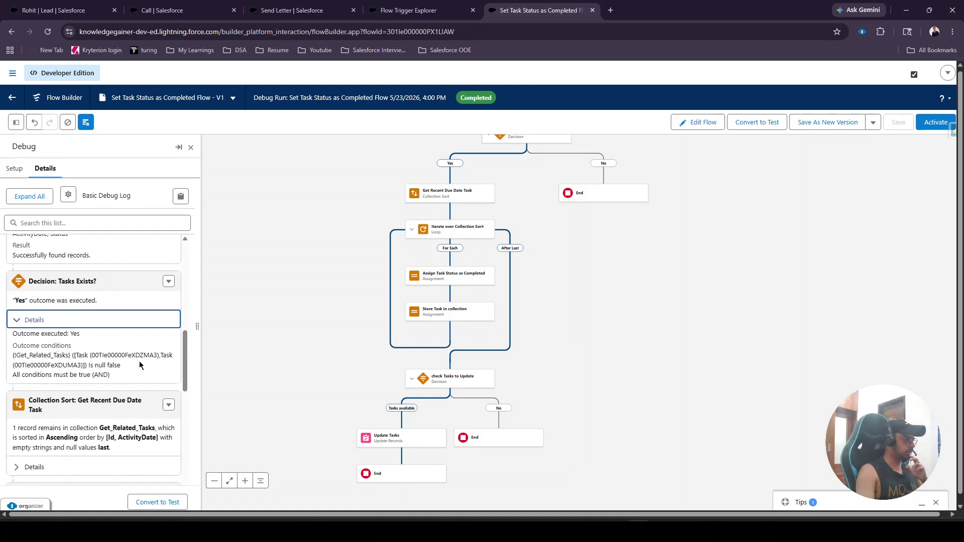
pyautogui.doubleClick(138, 355)
pyautogui.doubleClick(42, 365)
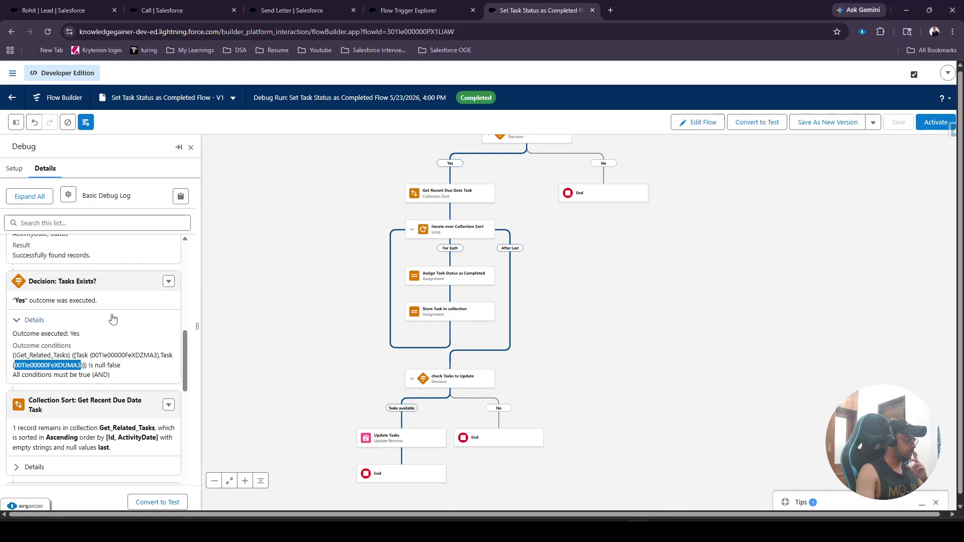
# Examine the Get Recent Due Date Task sort details, highlighting the new item count and the resulting ActivityDate.
pyautogui.scroll(-1, 113, 319)
pyautogui.click(40, 399)
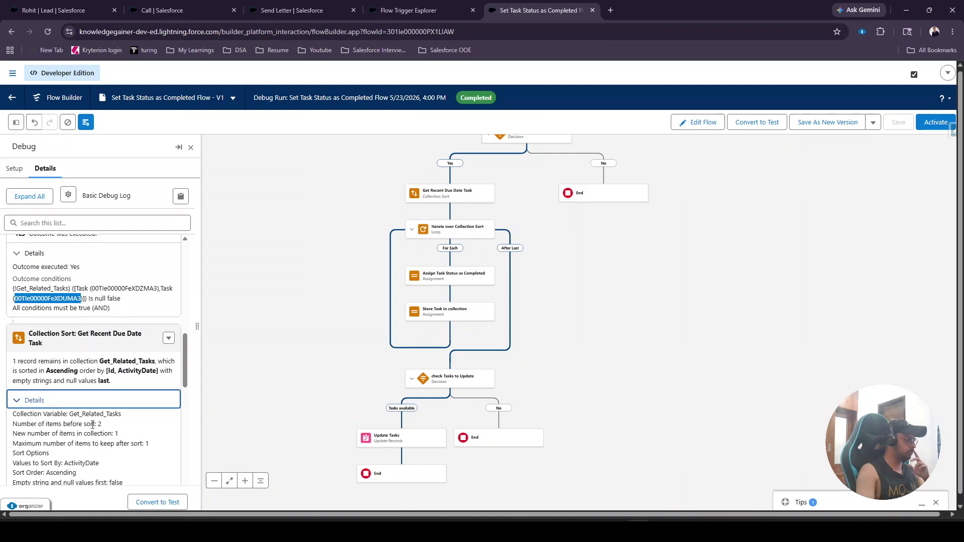
pyautogui.scroll(-1, 12, 391)
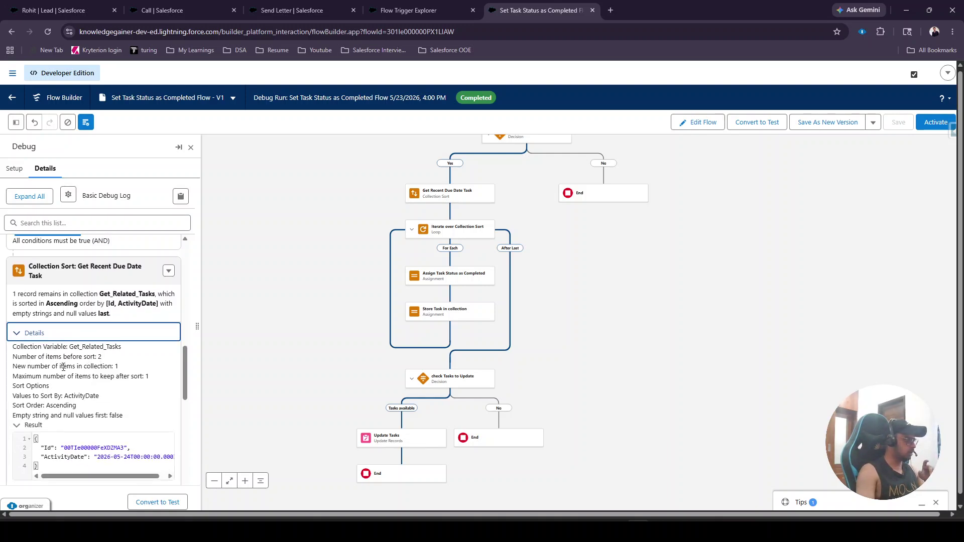
pyautogui.moveTo(121, 369); pyautogui.dragTo(12, 367)
pyautogui.scroll(-1, 92, 347)
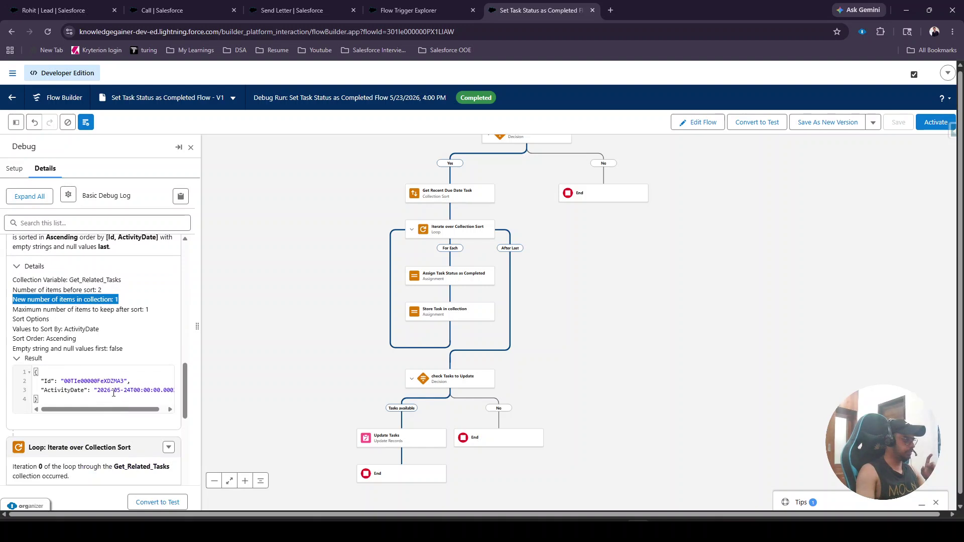
pyautogui.moveTo(131, 394); pyautogui.dragTo(116, 393)
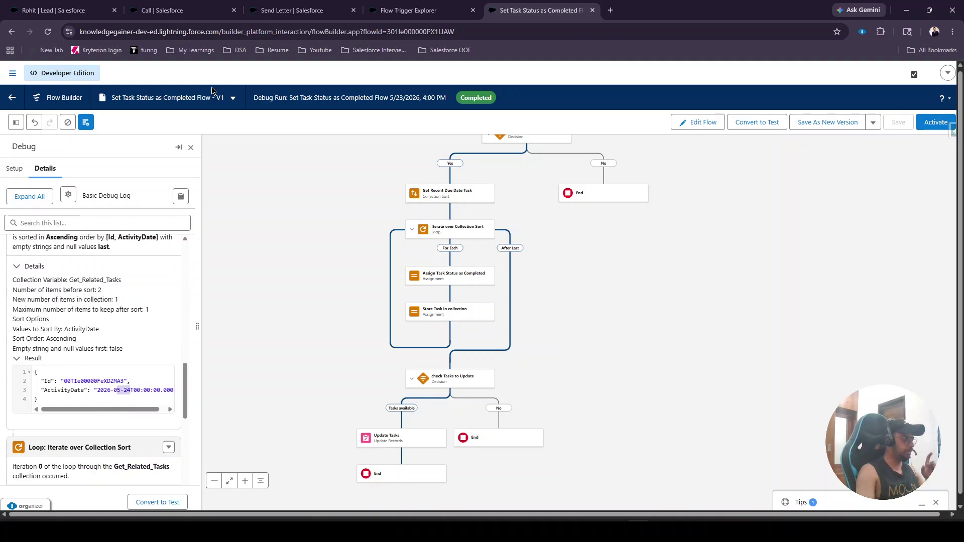
# Check the due dates on the Call and Send Letter task records, and return to the flow's debug run.
pyautogui.click(185, 11)
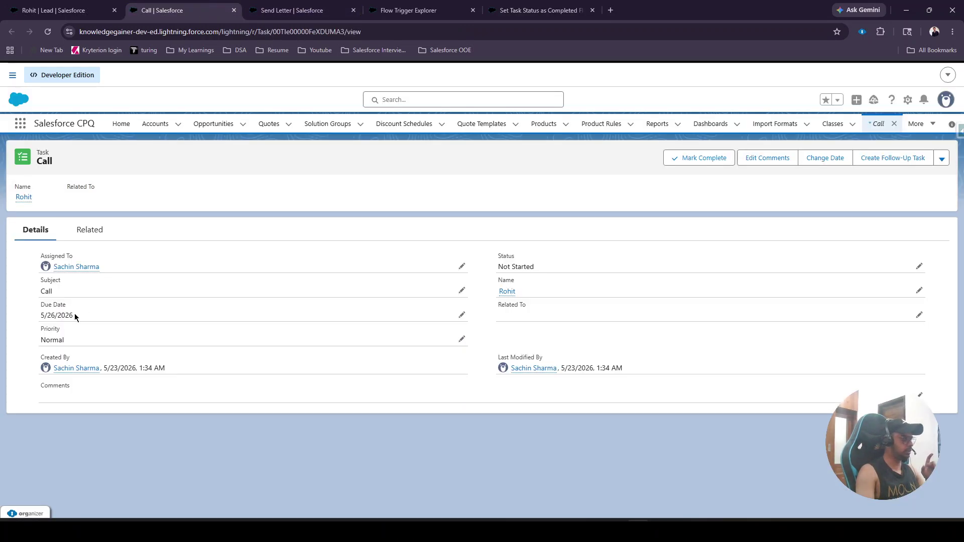
pyautogui.click(292, 10)
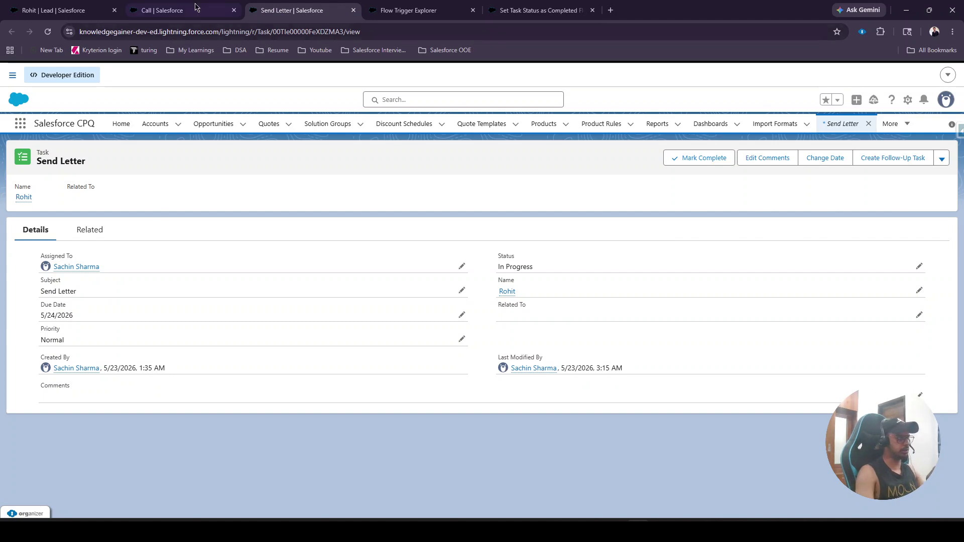
pyautogui.click(181, 10)
pyautogui.click(65, 10)
pyautogui.click(420, 3)
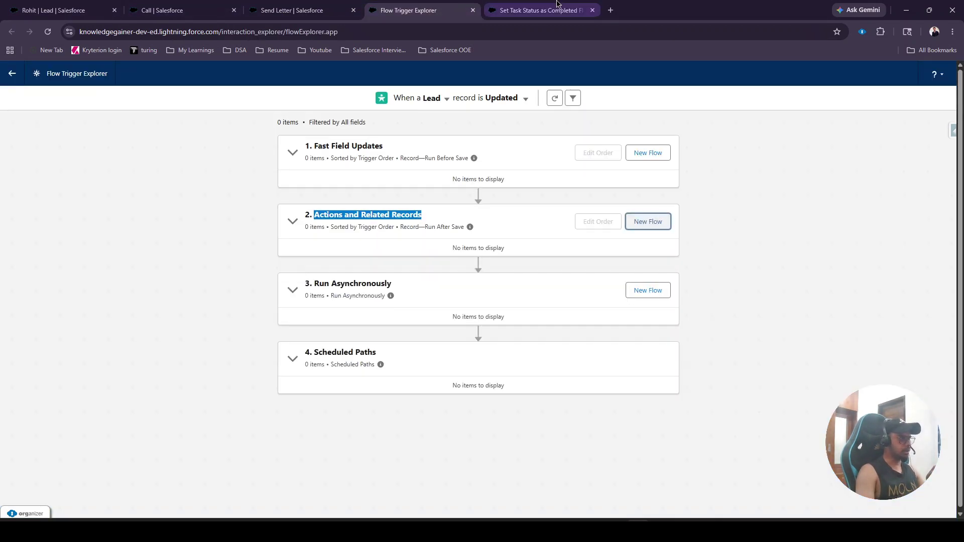
pyautogui.click(527, 7)
# Inspect the debug details of the Iterate over Collection Sort loop and the Assign Task Status as Completed assignment.
pyautogui.scroll(1, 94, 351)
pyautogui.scroll(-2, 93, 352)
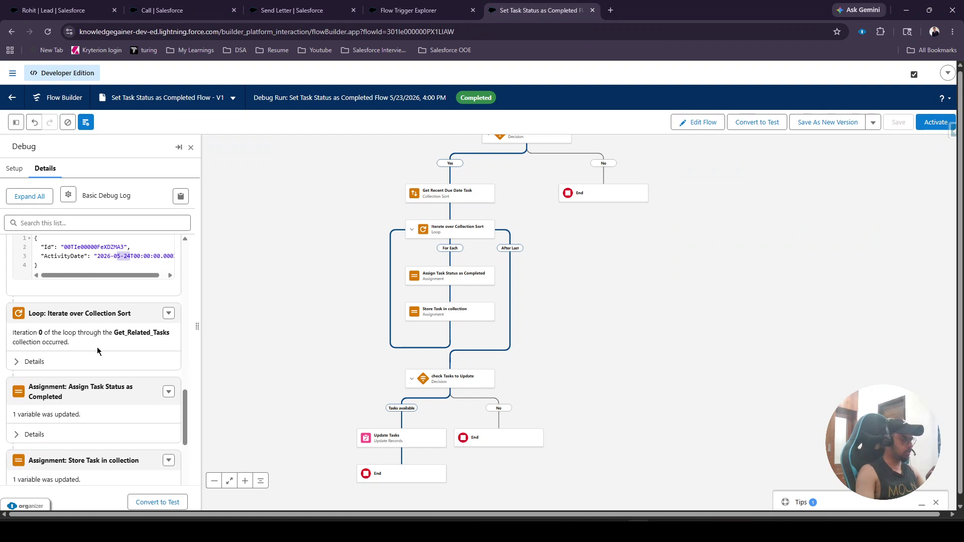
pyautogui.click(50, 354)
pyautogui.scroll(-1, 90, 365)
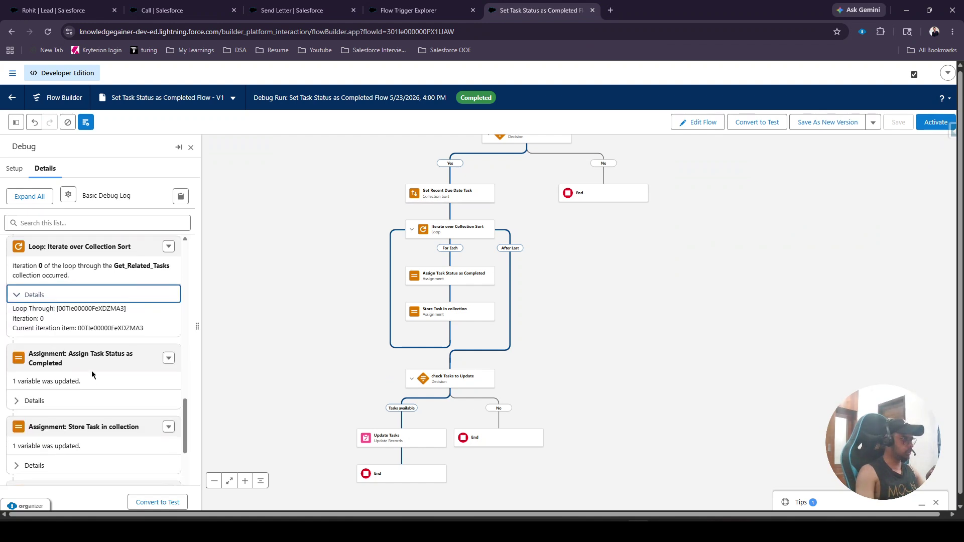
pyautogui.click(45, 401)
pyautogui.scroll(-1, 118, 334)
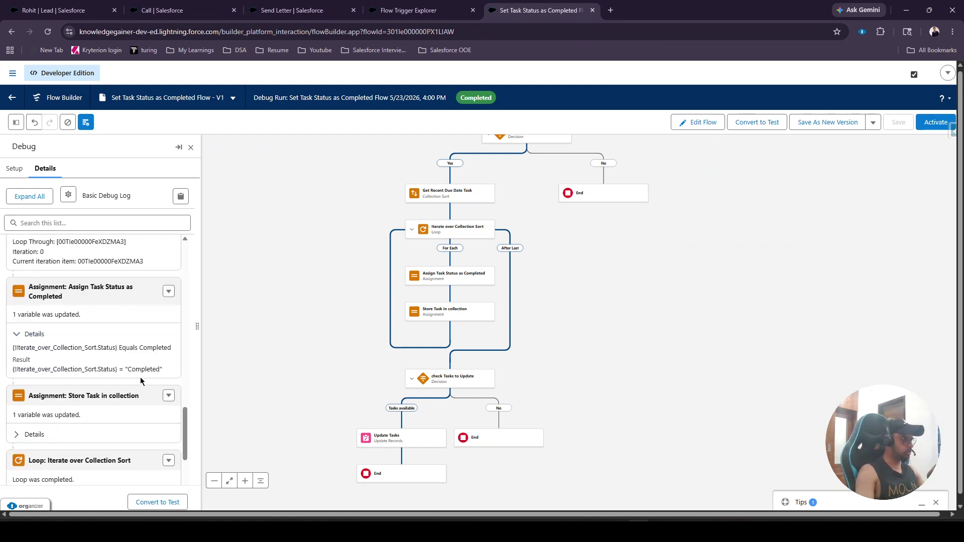
pyautogui.scroll(-1, 140, 374)
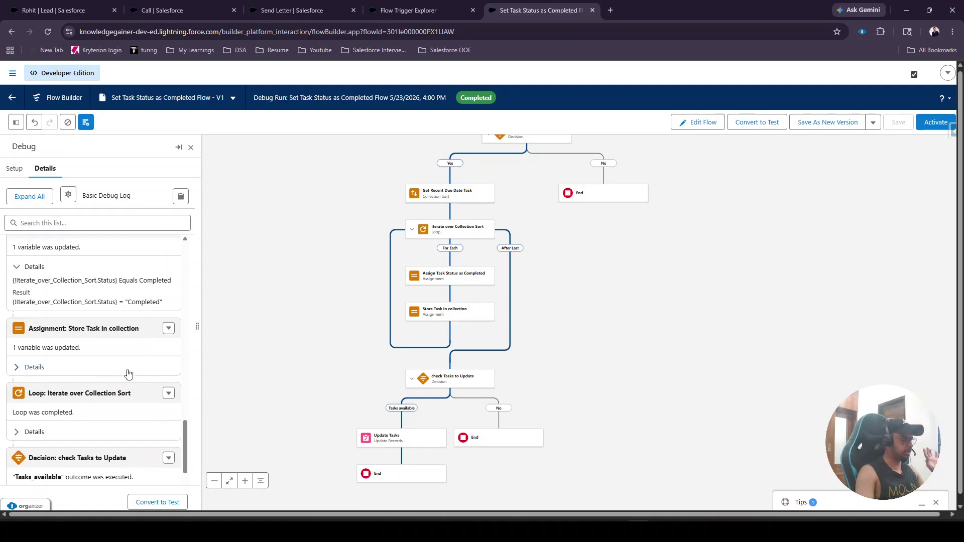
# Inspect the debug details of Store Task in collection and the check Tasks to Update decision, highlighting the collected task ID.
pyautogui.click(55, 367)
pyautogui.scroll(-1, 101, 362)
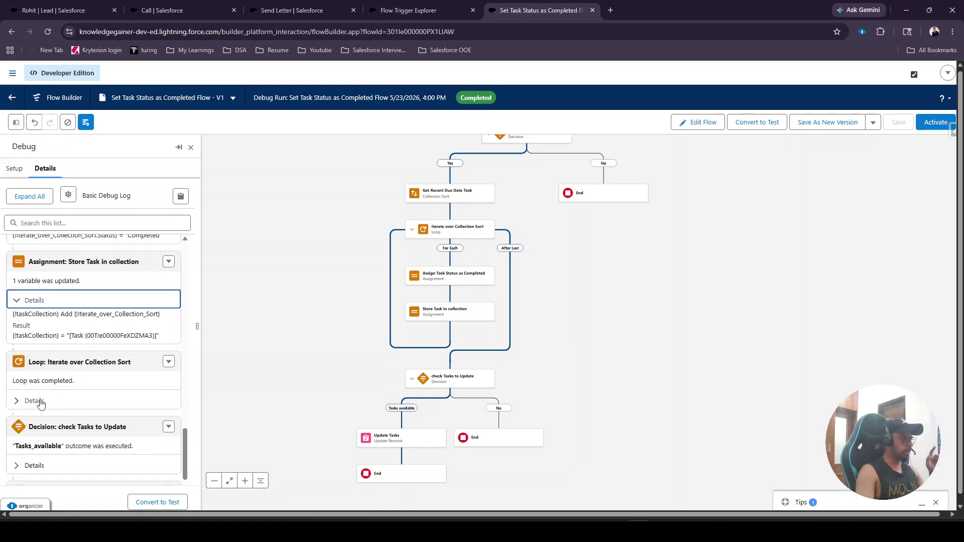
pyautogui.scroll(-1, 149, 368)
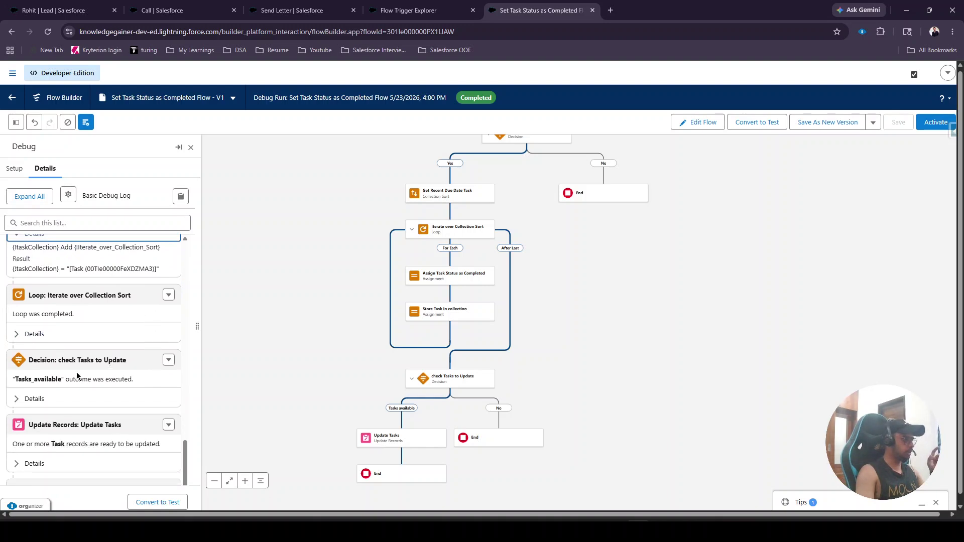
pyautogui.click(48, 400)
pyautogui.scroll(-1, 101, 371)
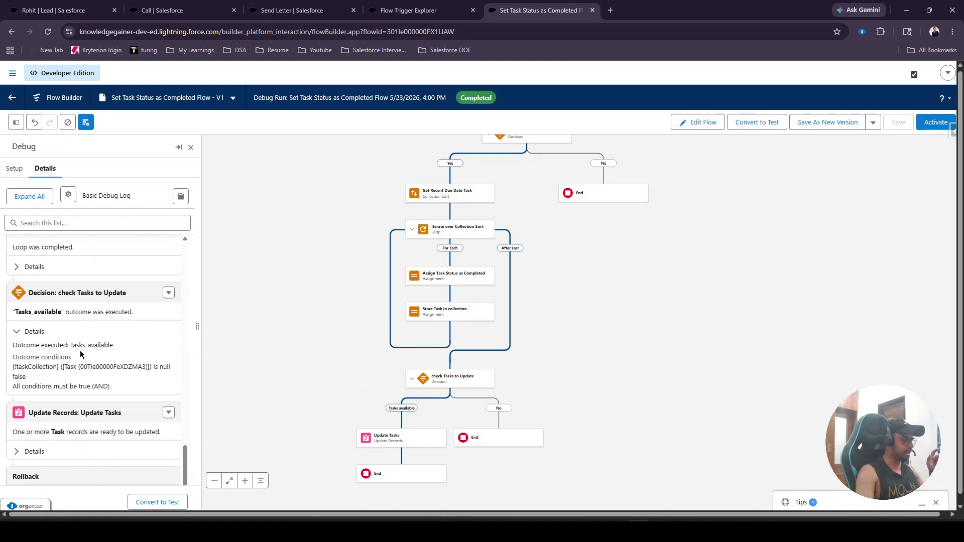
pyautogui.doubleClick(105, 367)
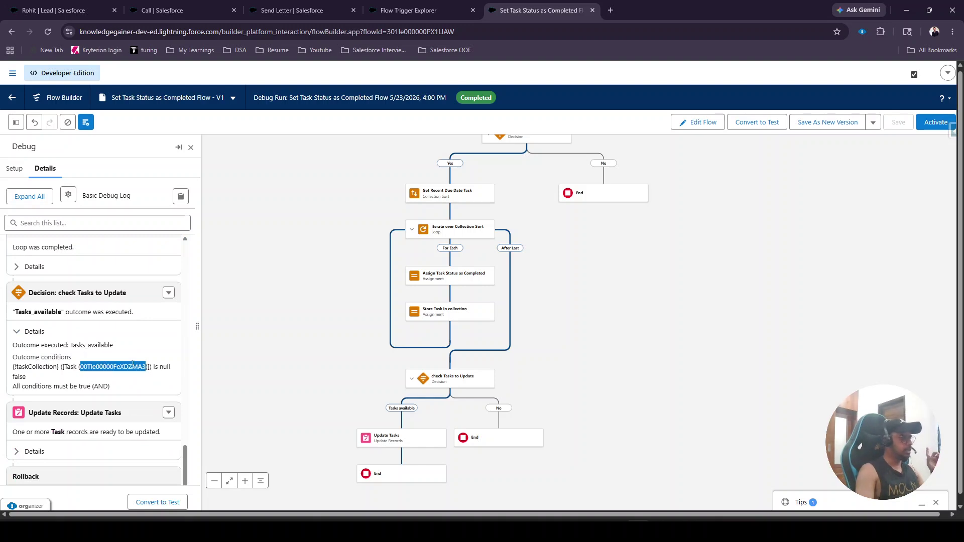
# Examine the Update Tasks debug details and highlight the Status value in the record being updated.
pyautogui.scroll(-1, 125, 369)
pyautogui.click(62, 385)
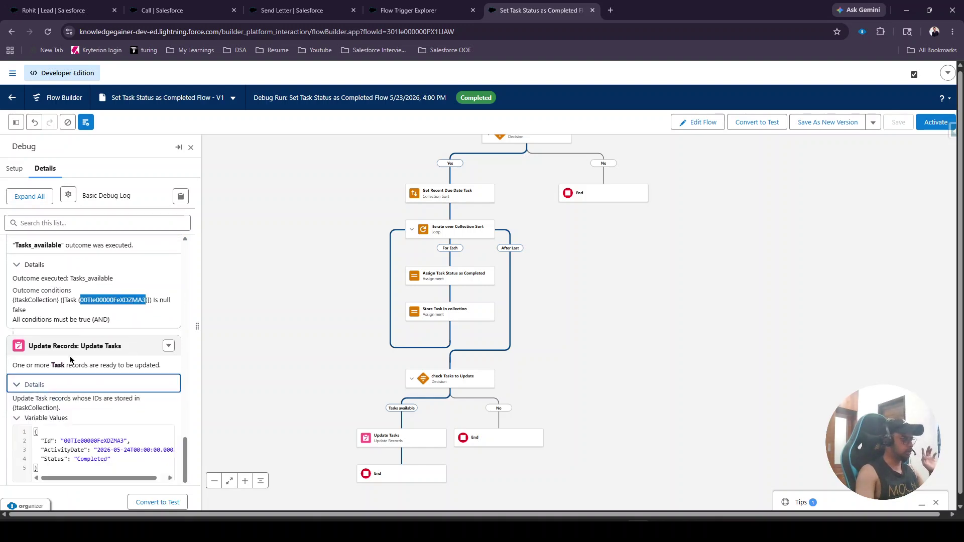
pyautogui.scroll(-1, 80, 354)
pyautogui.click(115, 395)
pyautogui.doubleClick(86, 393)
pyautogui.scroll(-1, 118, 358)
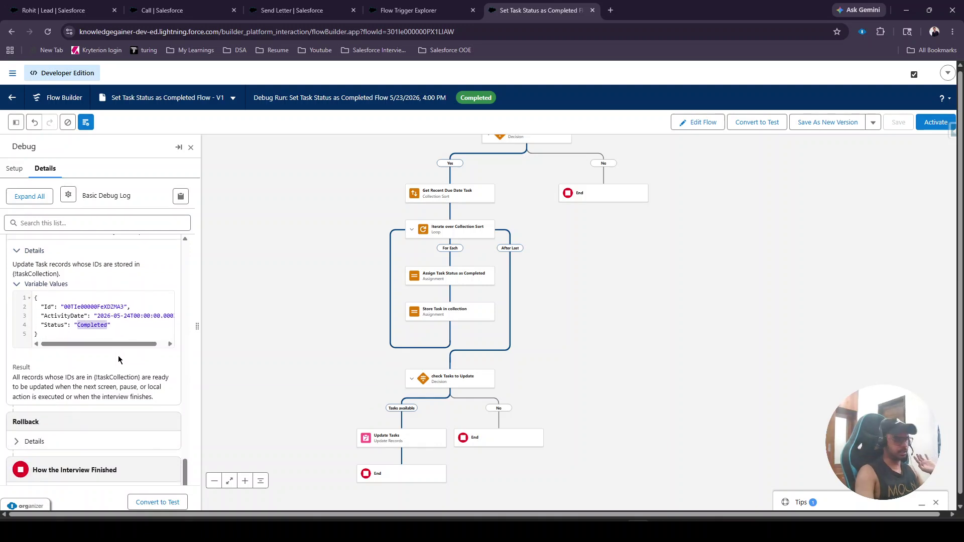
# Finish reviewing the debug log and activate the Set Task Status as Completed Flow.
pyautogui.scroll(-1, 118, 360)
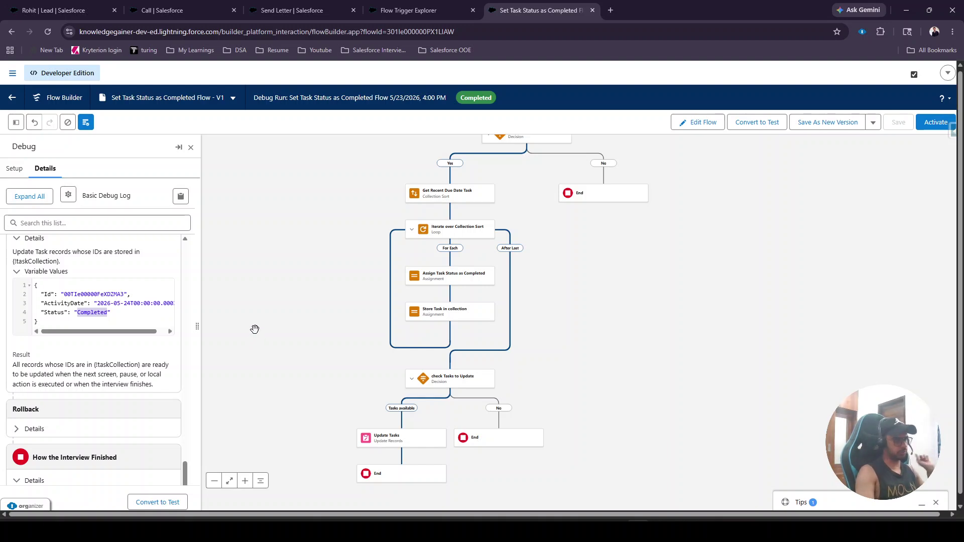
pyautogui.scroll(-1, 254, 330)
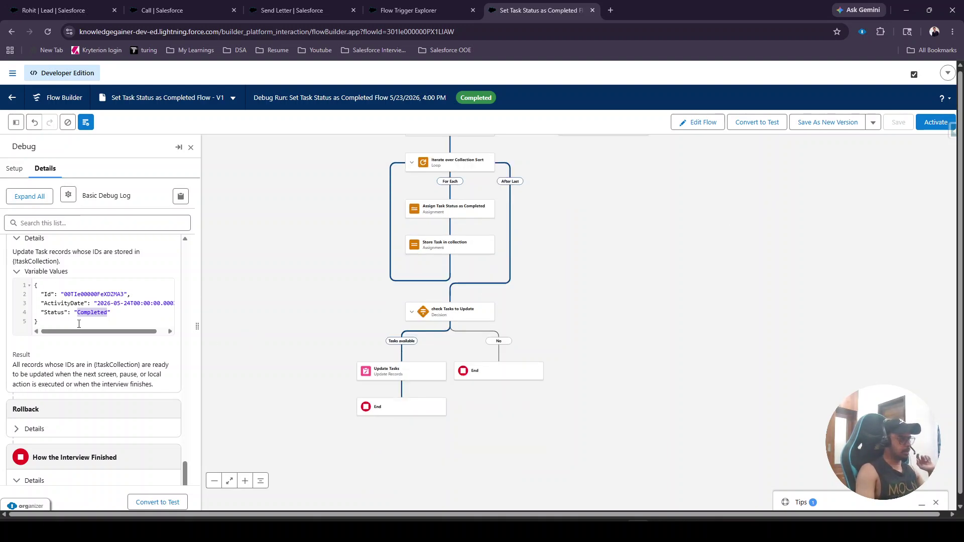
pyautogui.scroll(1, 103, 343)
pyautogui.scroll(-1, 103, 343)
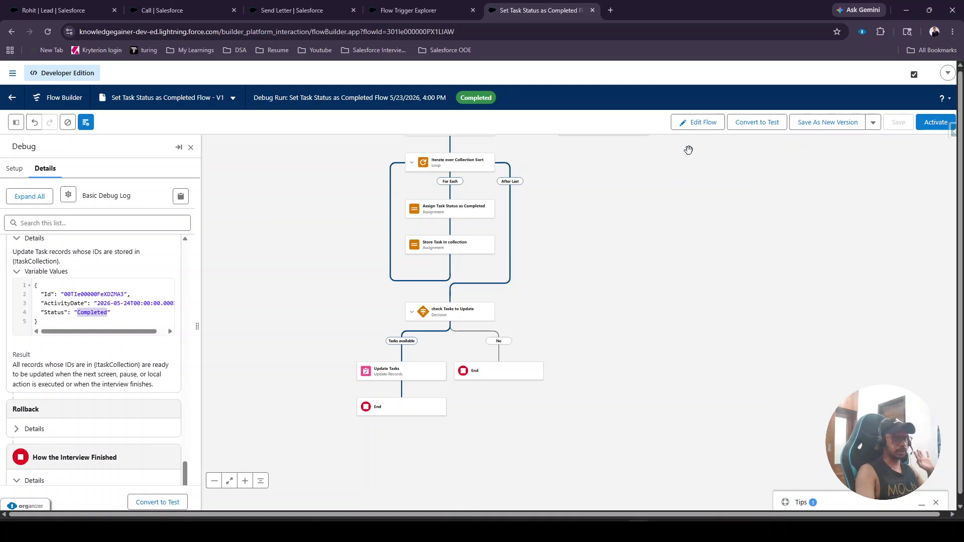
pyautogui.click(935, 123)
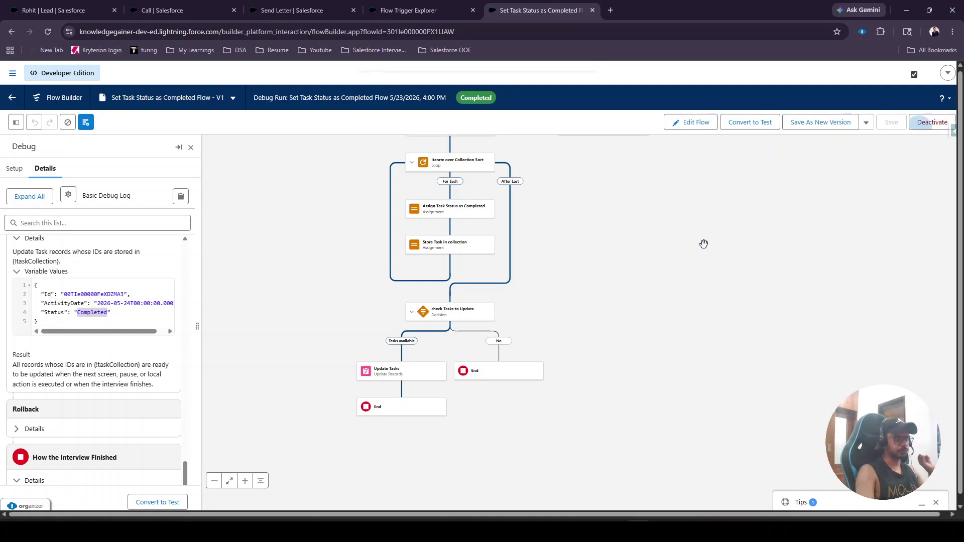
# Compare the due date and status of the Send Letter and Call task records before the live test.
pyautogui.click(261, 5)
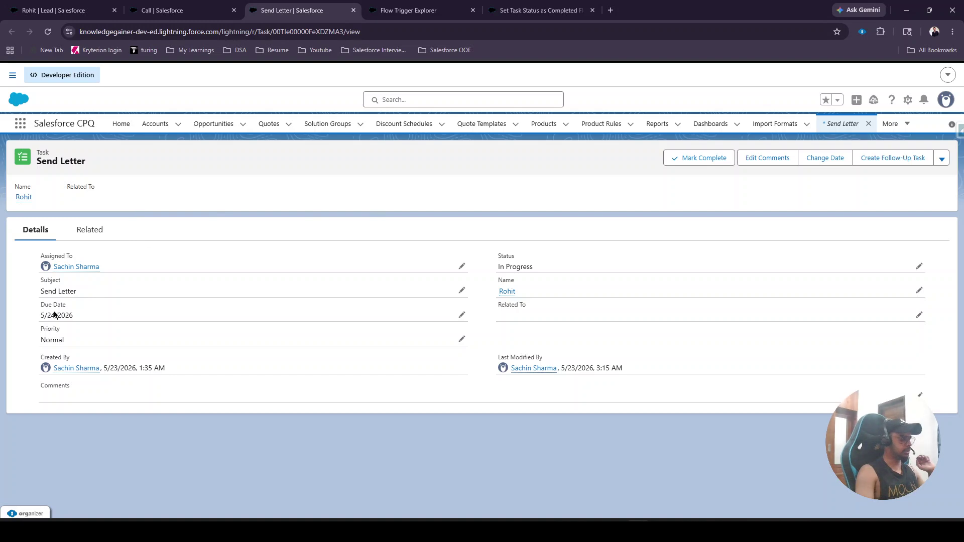
pyautogui.click(410, 10)
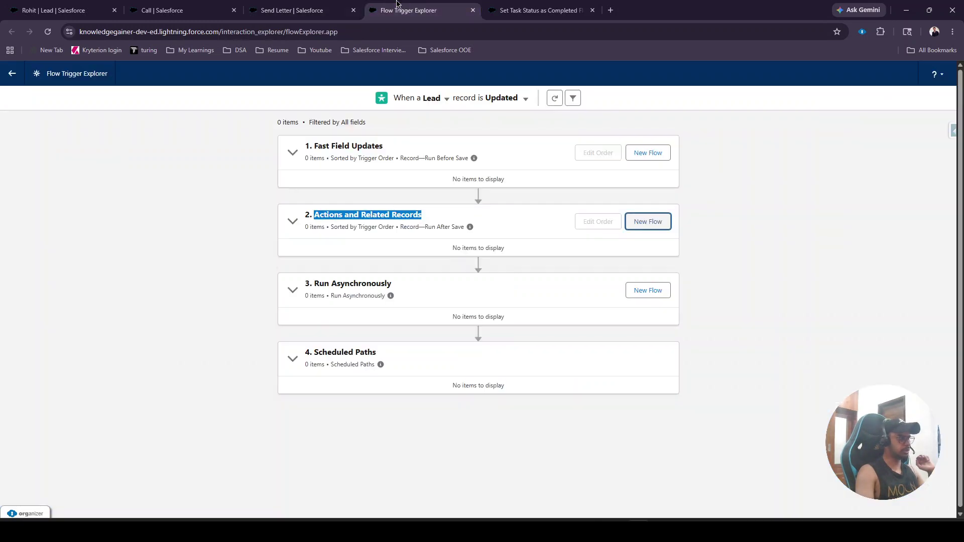
pyautogui.click(171, 10)
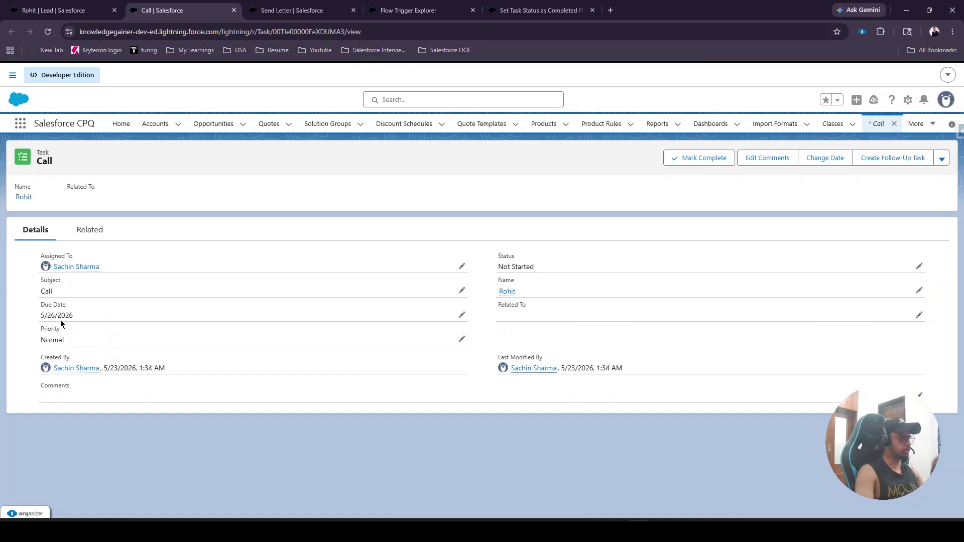
pyautogui.click(301, 10)
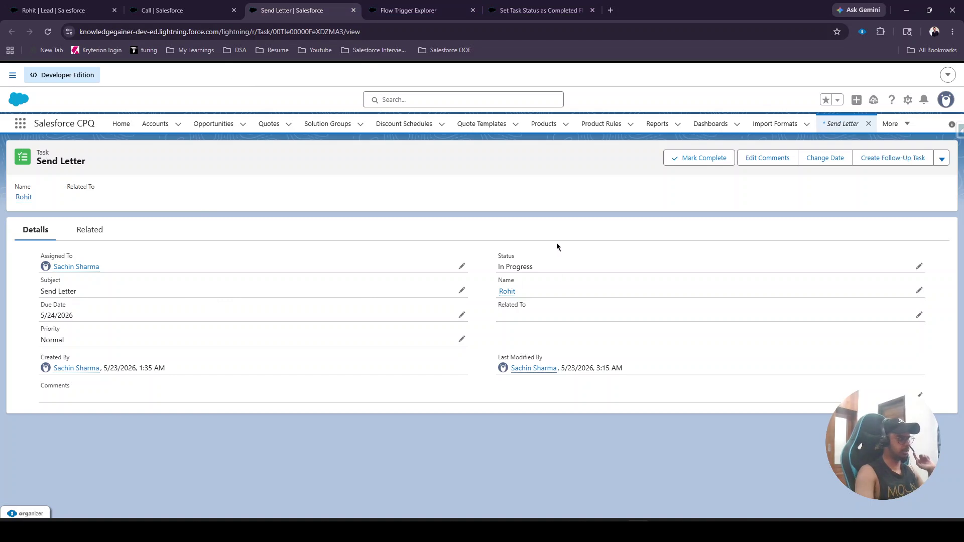
# Set the lead's Lead Status to Disqualified and Rsn for Disqualification to No response, and save the record.
pyautogui.click(55, 10)
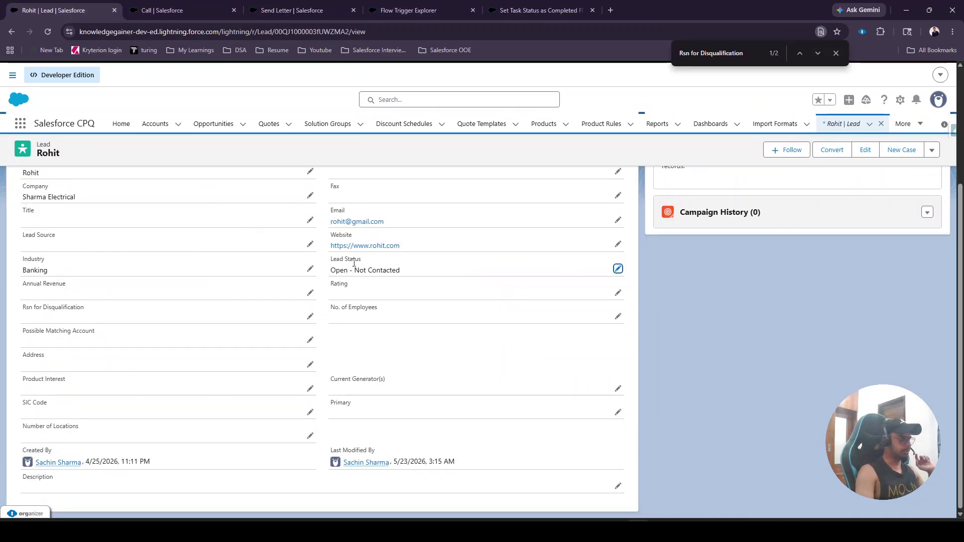
pyautogui.click(618, 269)
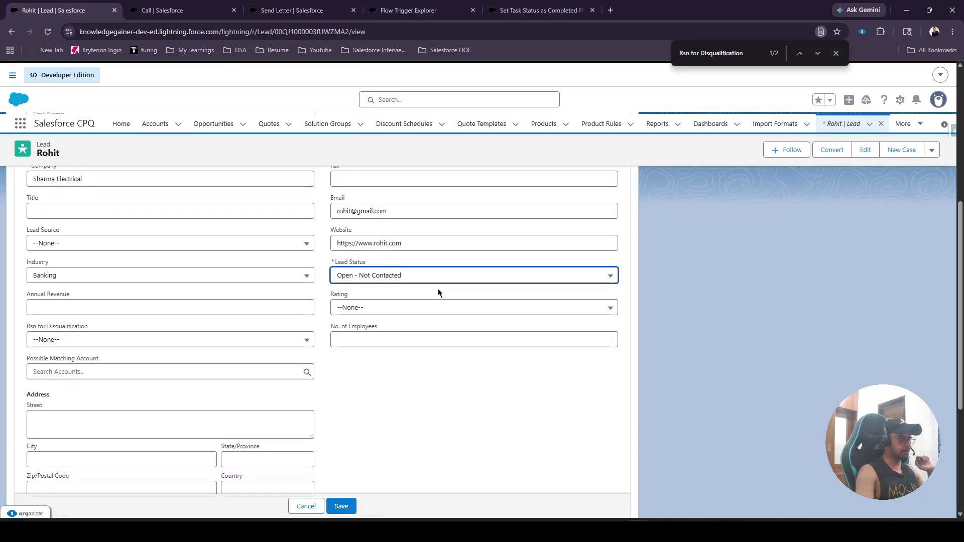
pyautogui.click(405, 276)
pyautogui.click(370, 388)
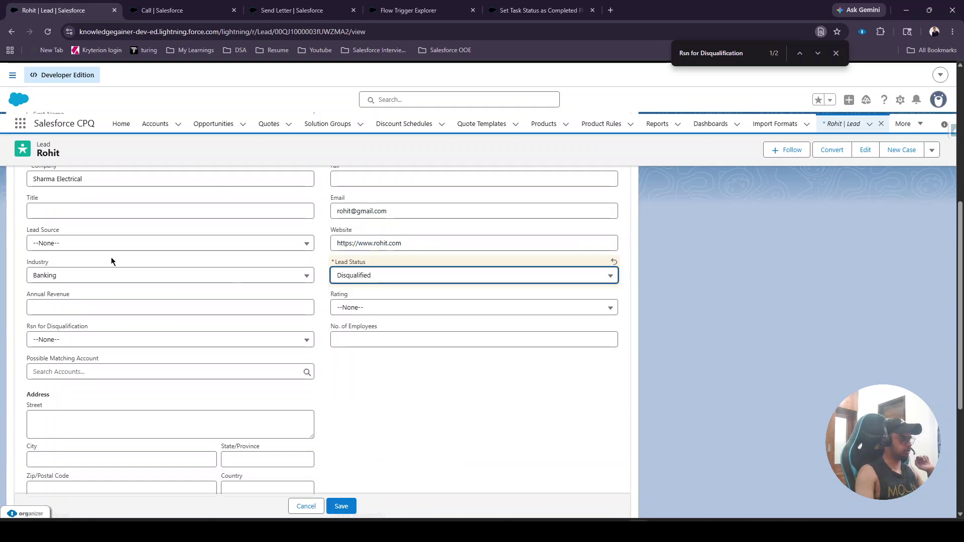
pyautogui.click(59, 343)
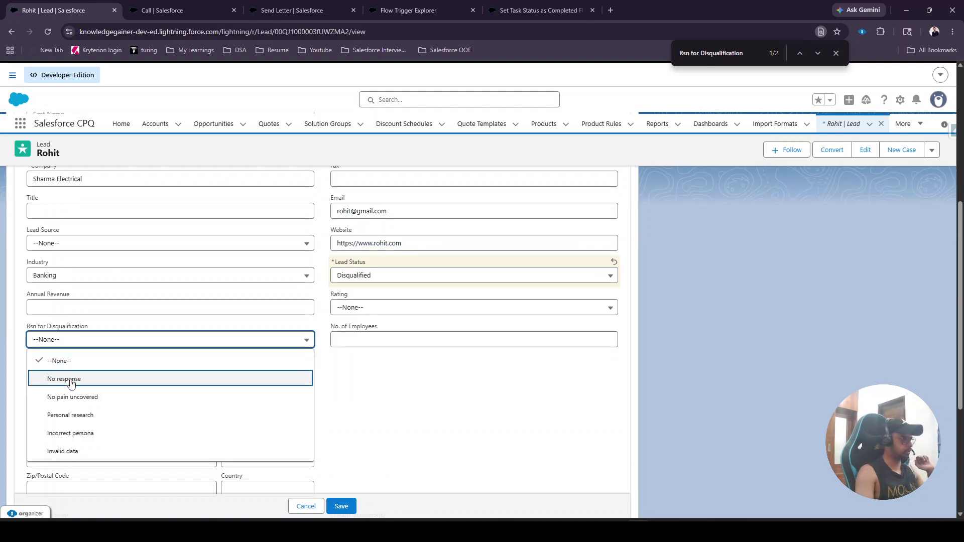
pyautogui.click(59, 377)
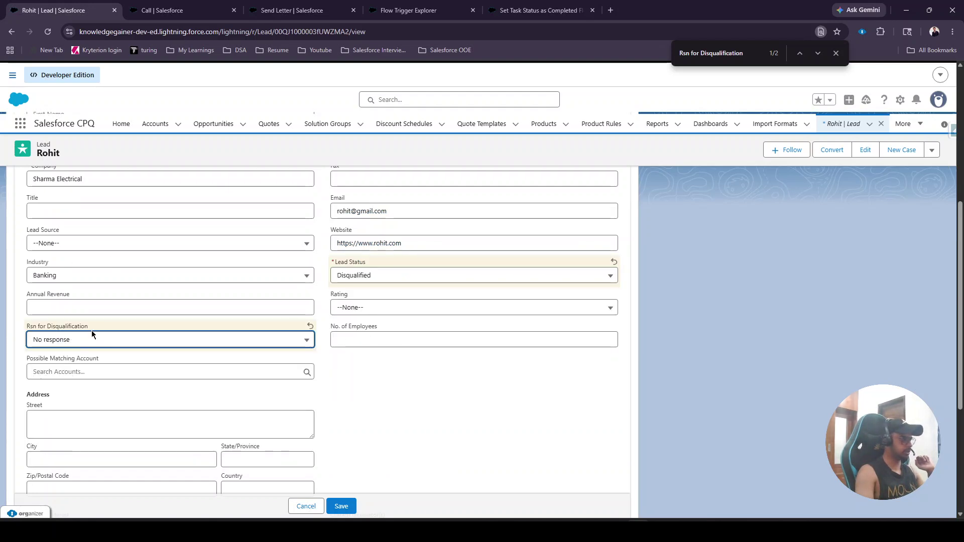
pyautogui.click(342, 507)
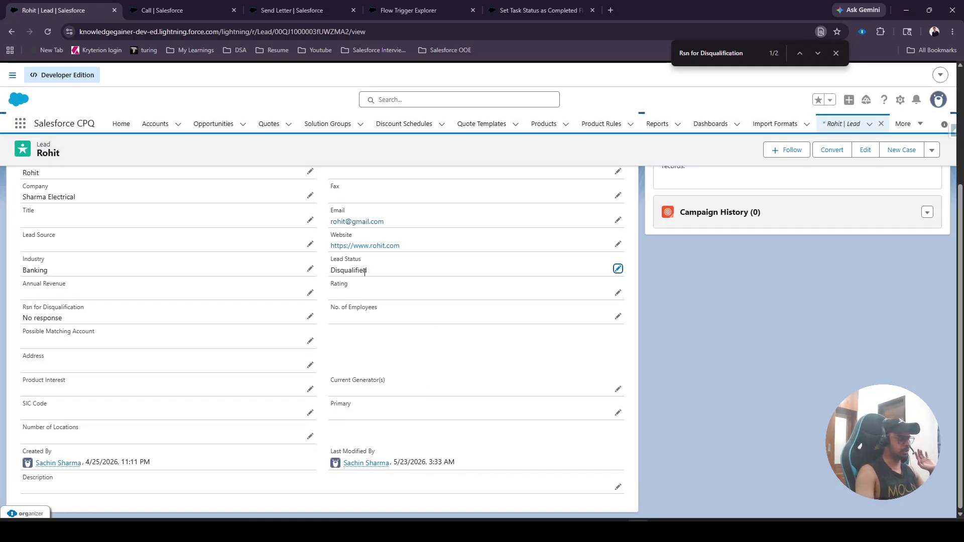
# Reload the Send Letter and Call task records and check the Status of each after the lead update.
pyautogui.click(297, 10)
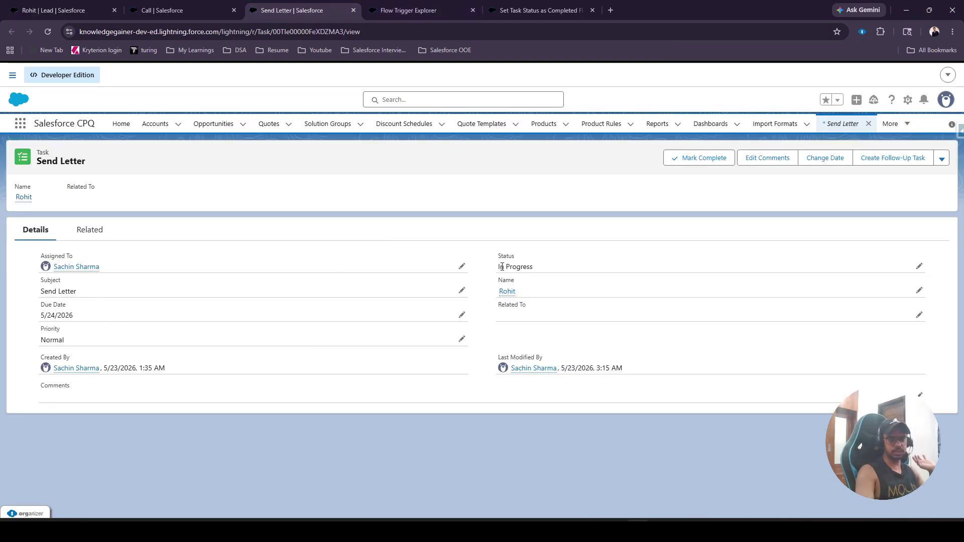
pyautogui.click(48, 32)
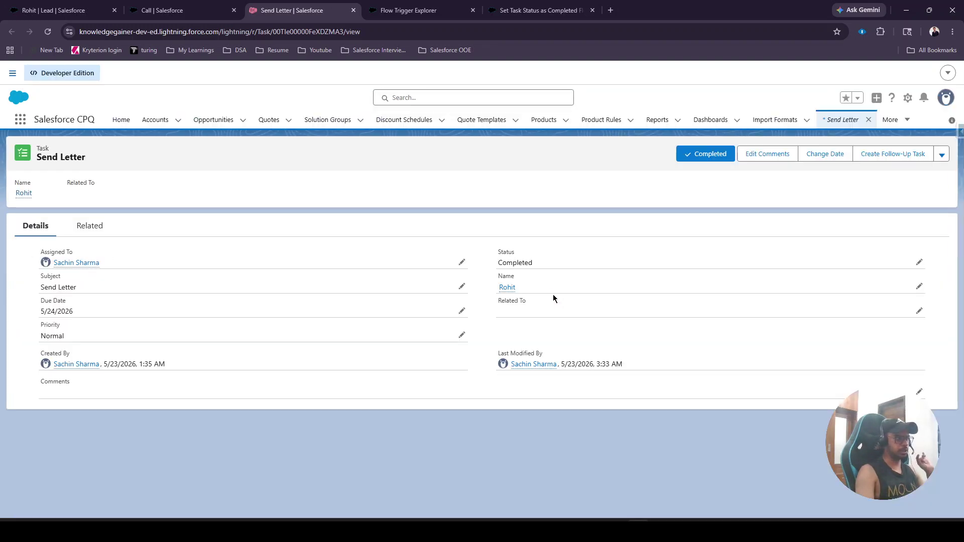
pyautogui.click(165, 10)
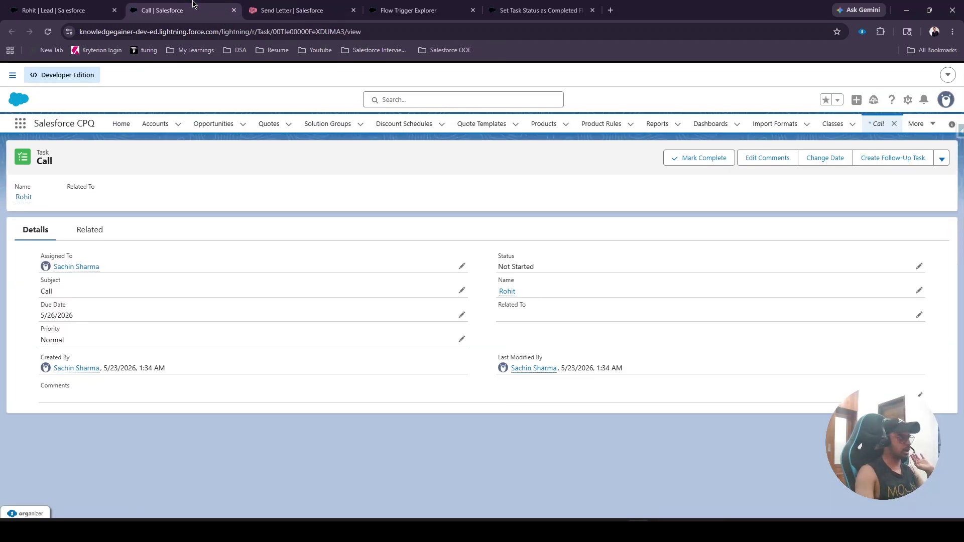
pyautogui.click(47, 33)
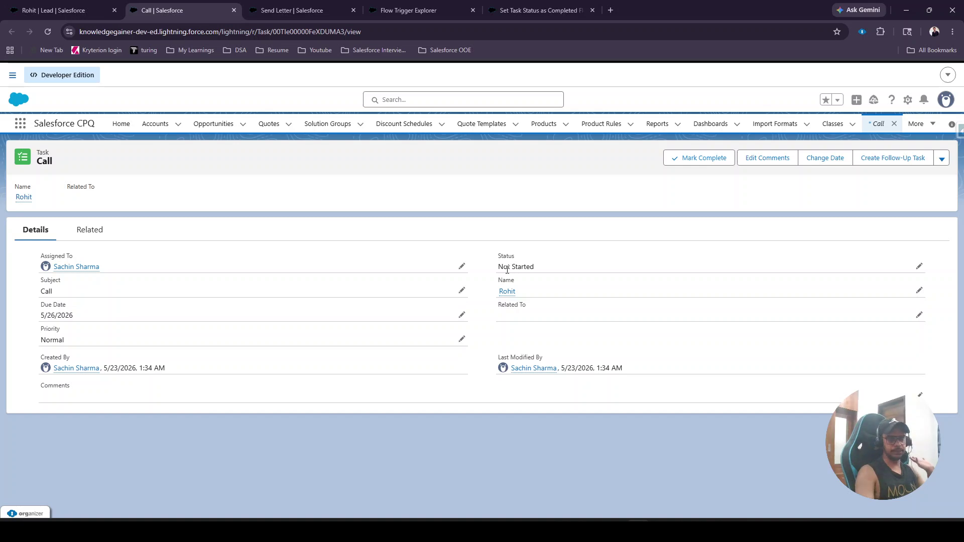
# Review the Get Recent Due Date Task sort and the Get Related Tasks filter and storage settings in the flow, then close the element details.
pyautogui.click(529, 5)
pyautogui.moveTo(551, 256); pyautogui.dragTo(548, 374)
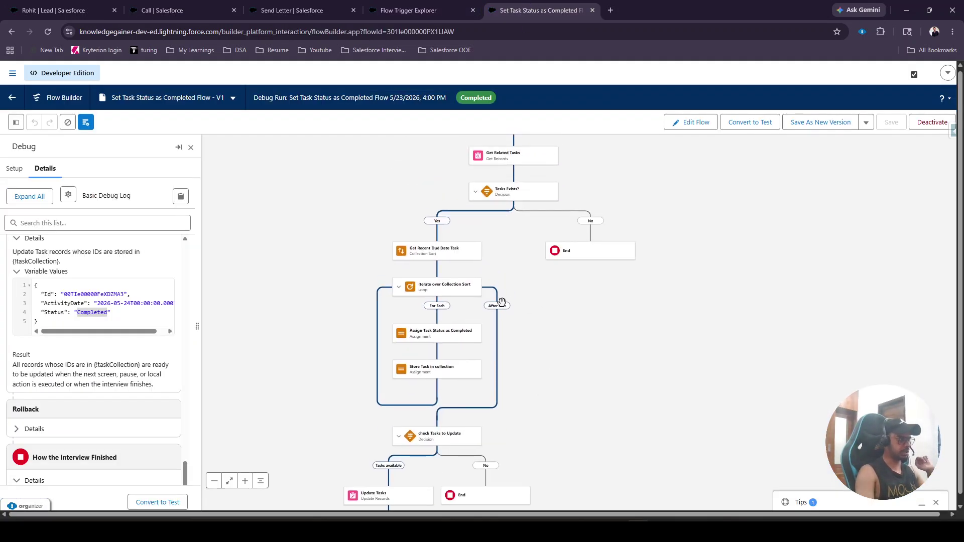
pyautogui.click(440, 260)
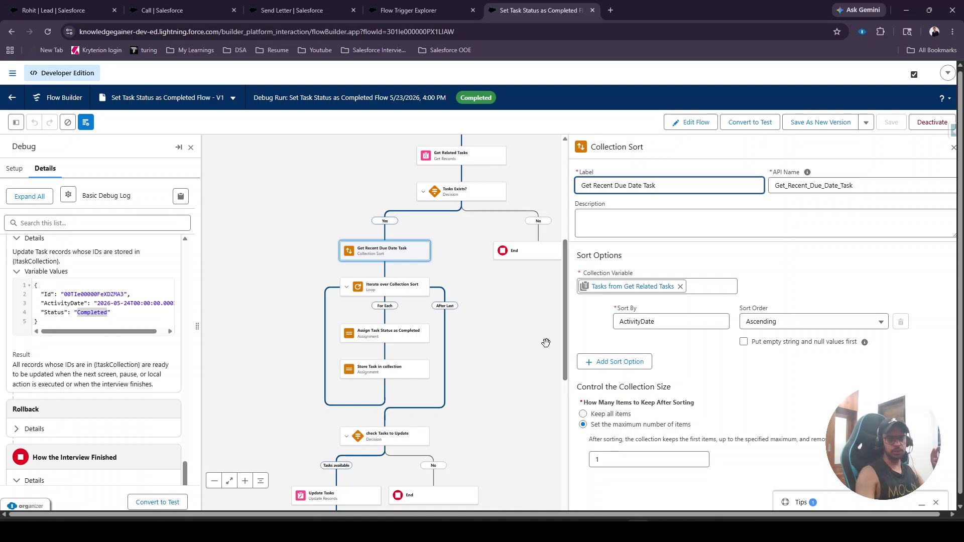
pyautogui.click(441, 156)
pyautogui.scroll(-5, 652, 398)
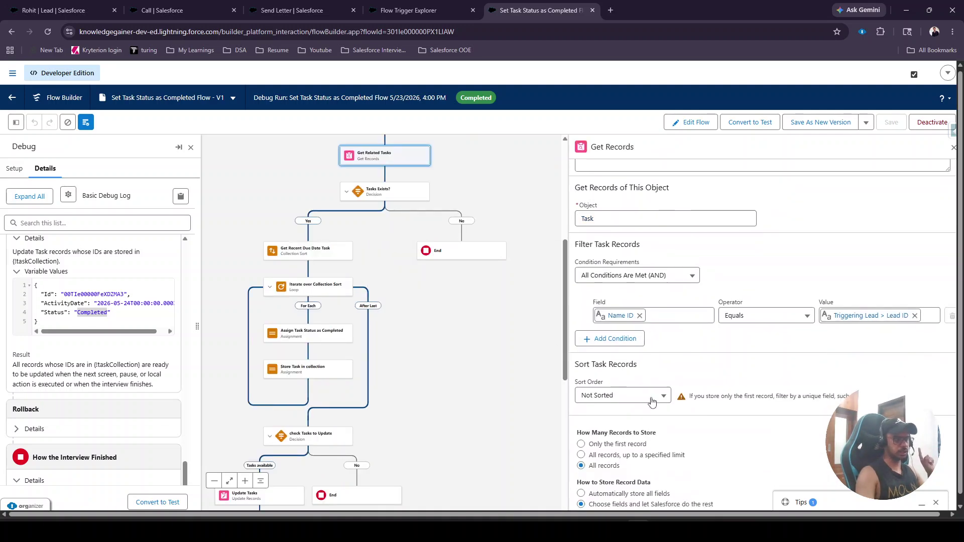
pyautogui.scroll(1, 653, 369)
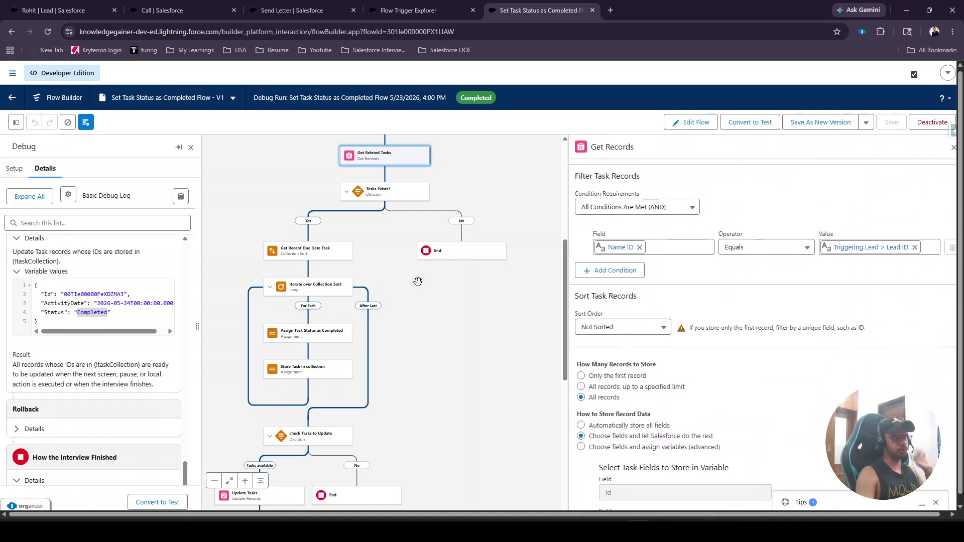
pyautogui.click(306, 257)
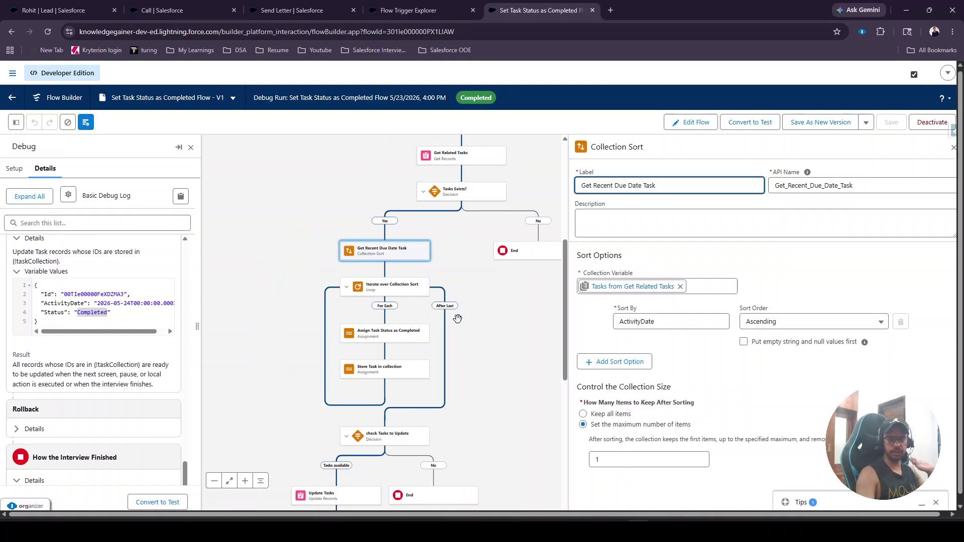
pyautogui.click(952, 148)
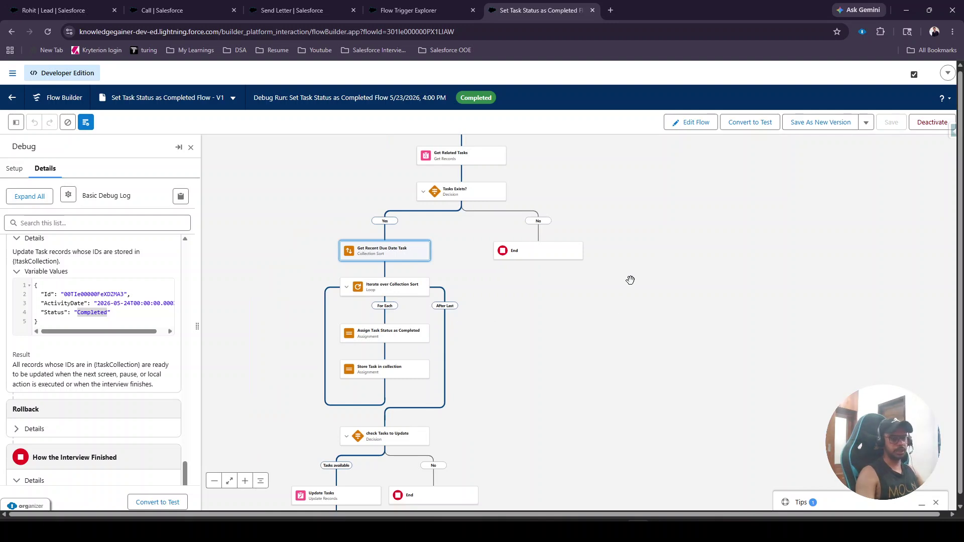